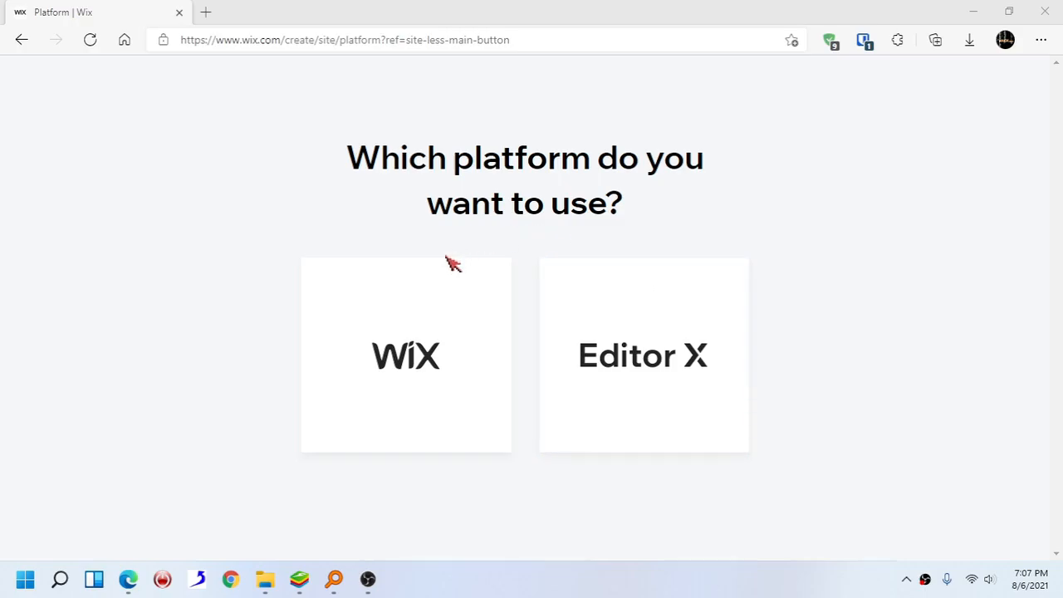
# - Start a new Wix site of the Blog type and choose to build it with the editor from a template
pyautogui.click(407, 310)
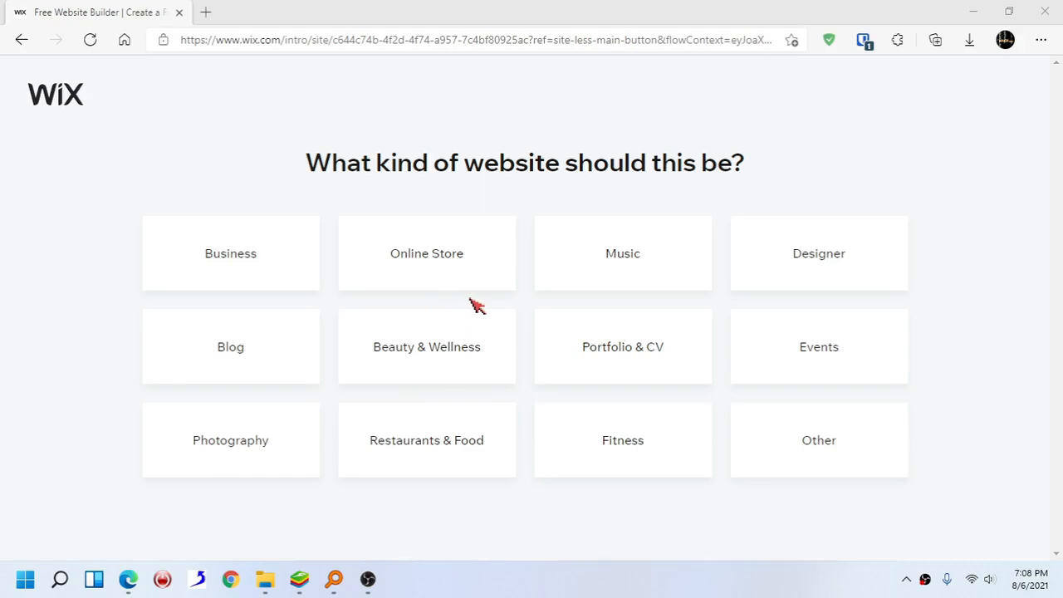
pyautogui.click(260, 347)
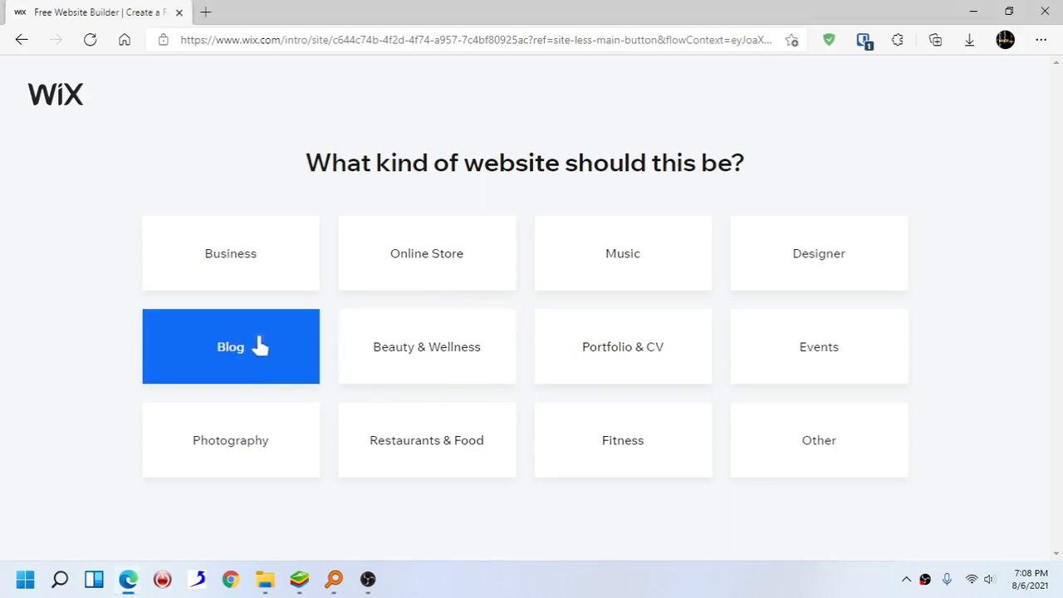
pyautogui.click(262, 347)
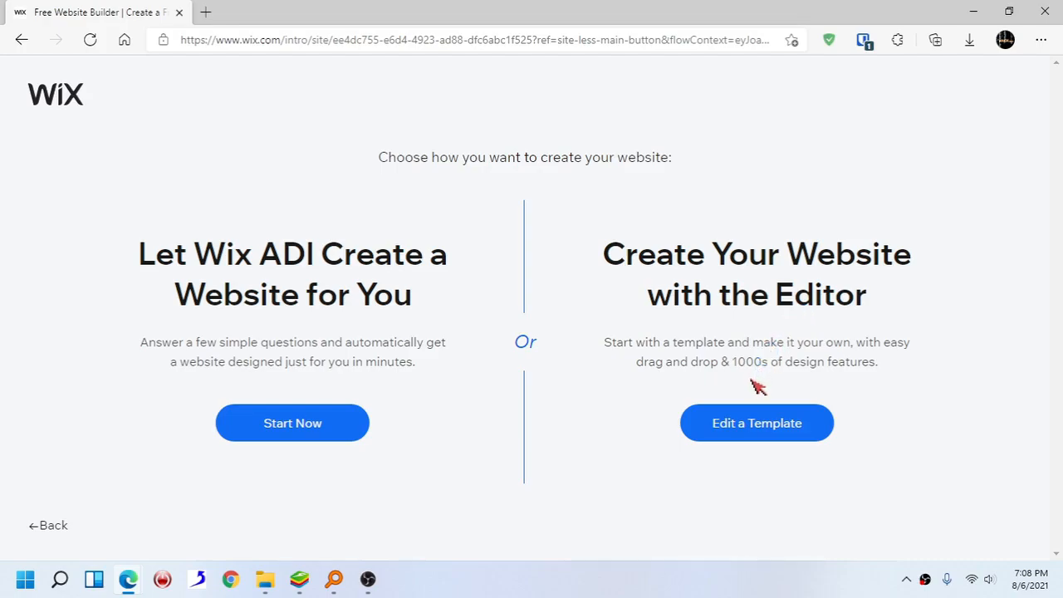
pyautogui.click(742, 423)
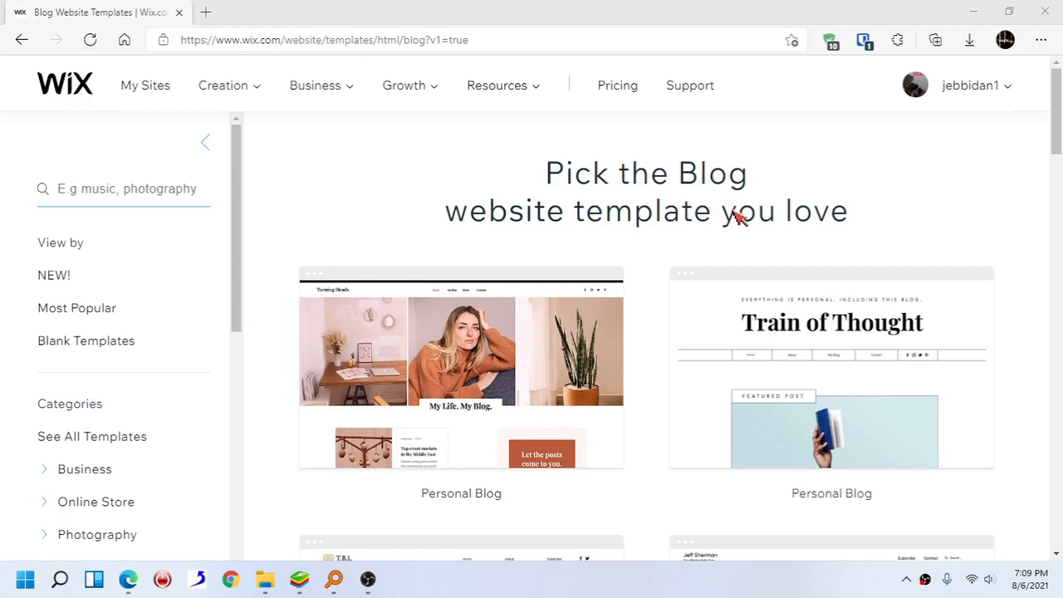
# - Browse the blog templates and open the first Personal Blog template for editing
pyautogui.scroll(-1, 737, 216)
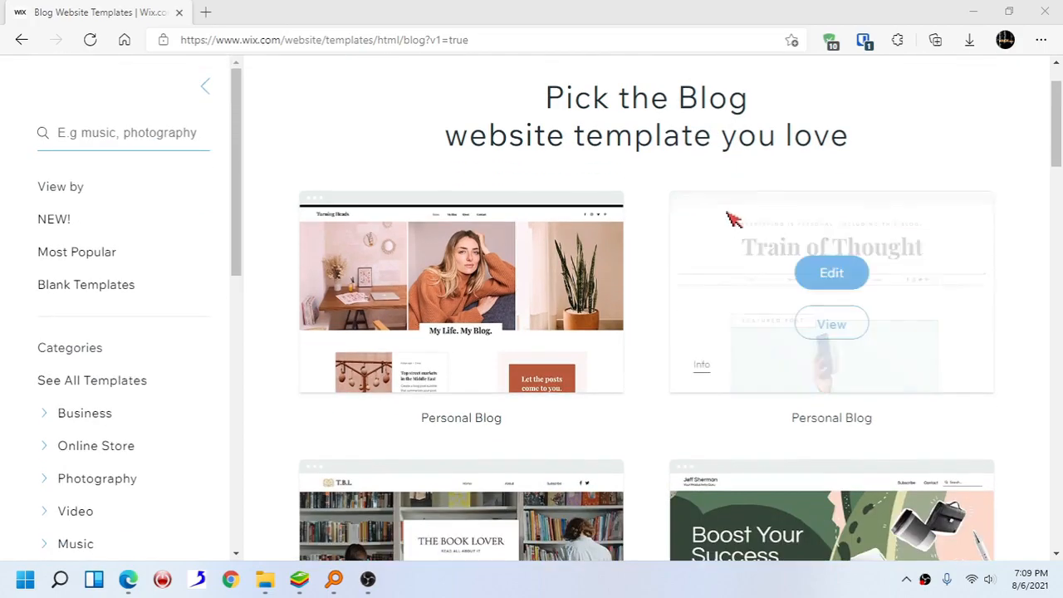
pyautogui.scroll(-3, 736, 218)
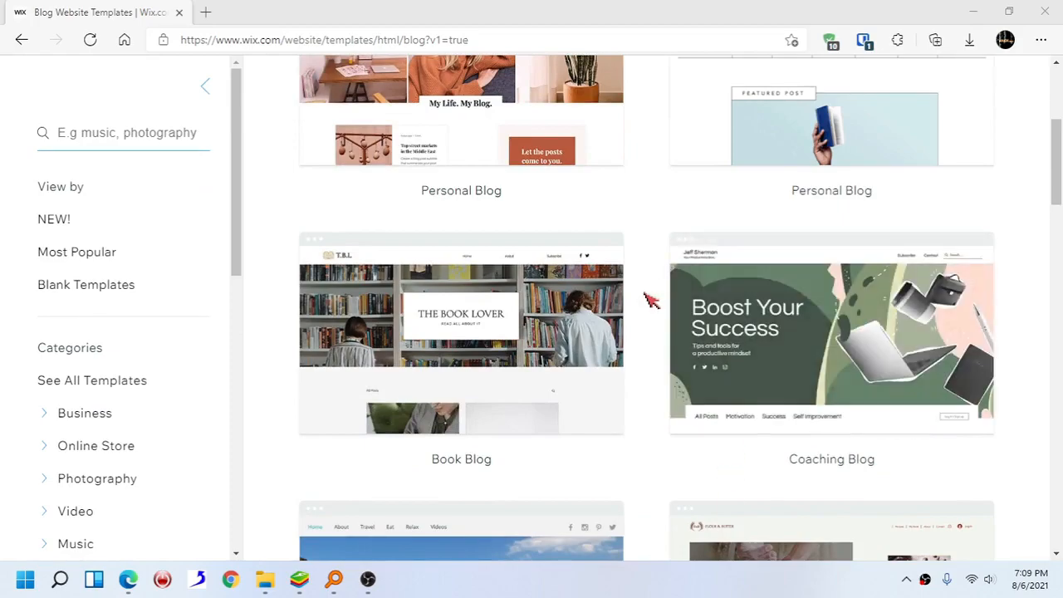
pyautogui.scroll(-1, 650, 300)
pyautogui.scroll(-2, 650, 300)
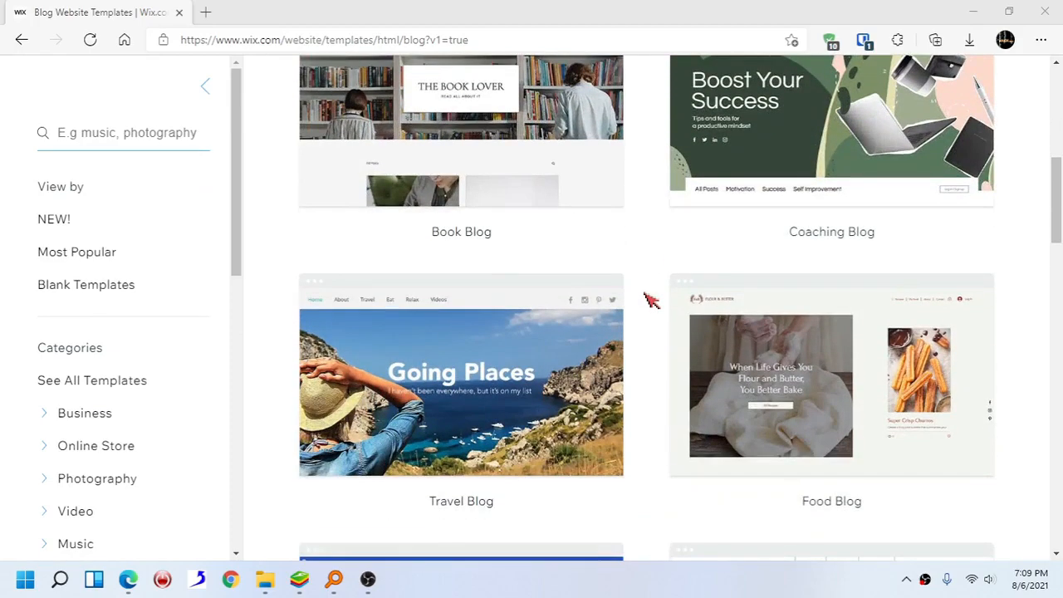
pyautogui.scroll(-1, 649, 300)
pyautogui.scroll(7, 650, 300)
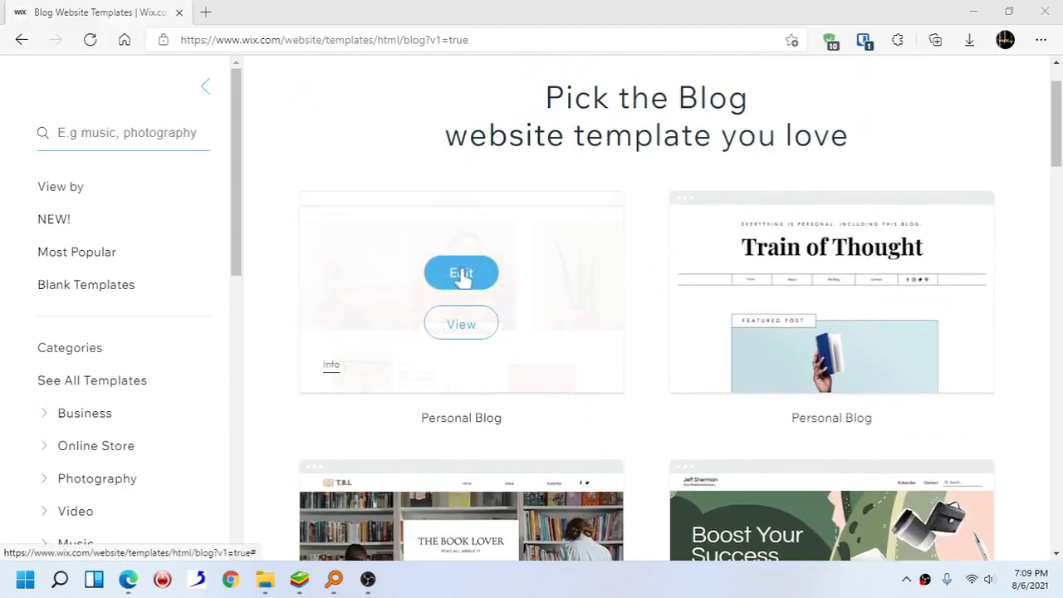
pyautogui.click(465, 274)
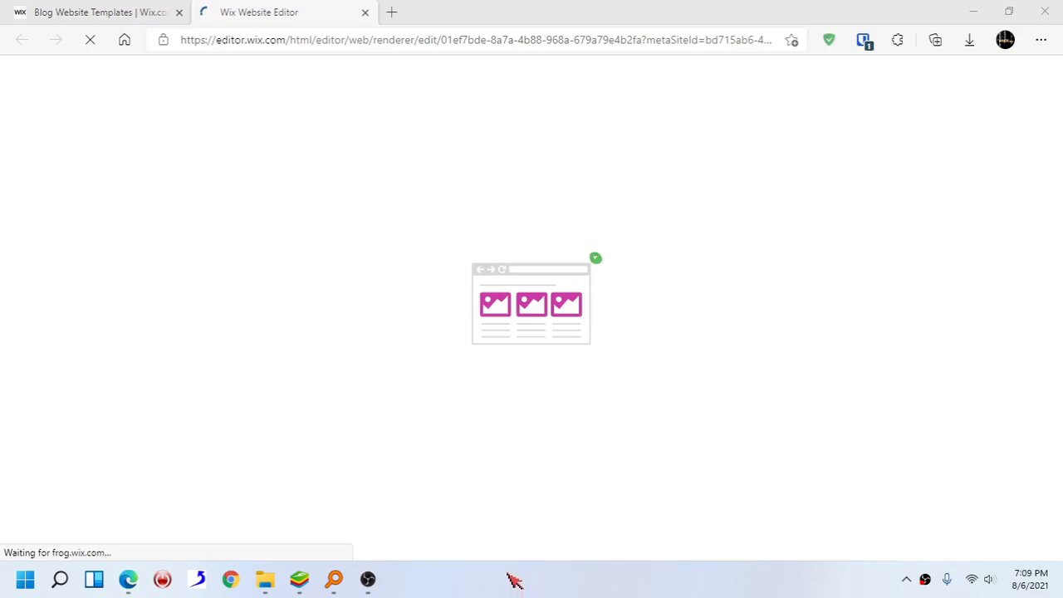
# - Browse the other blog templates in the template gallery
pyautogui.click(136, 13)
pyautogui.scroll(-5, 480, 241)
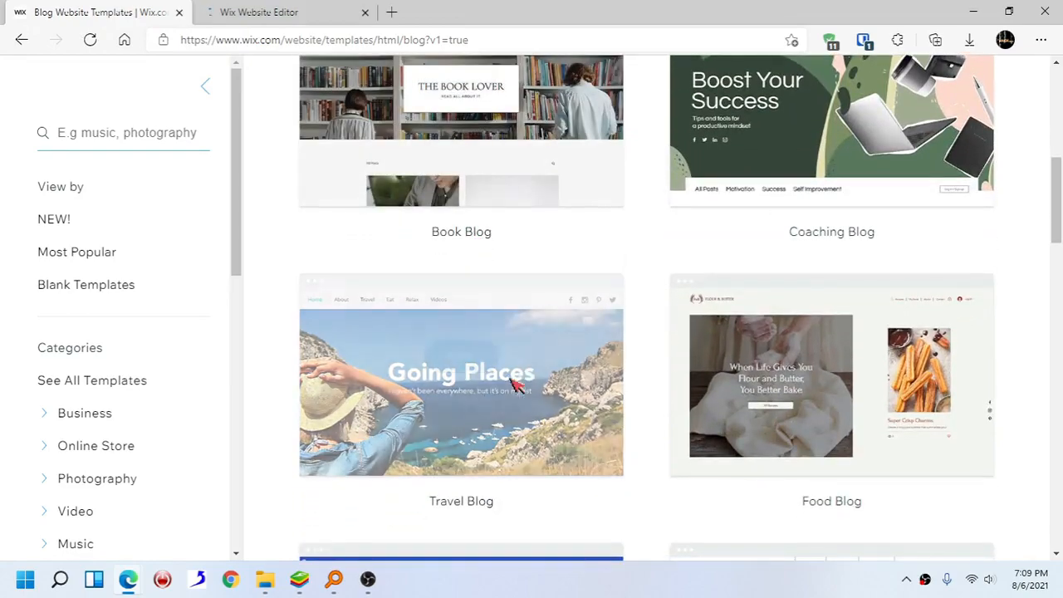
pyautogui.moveTo(469, 376)
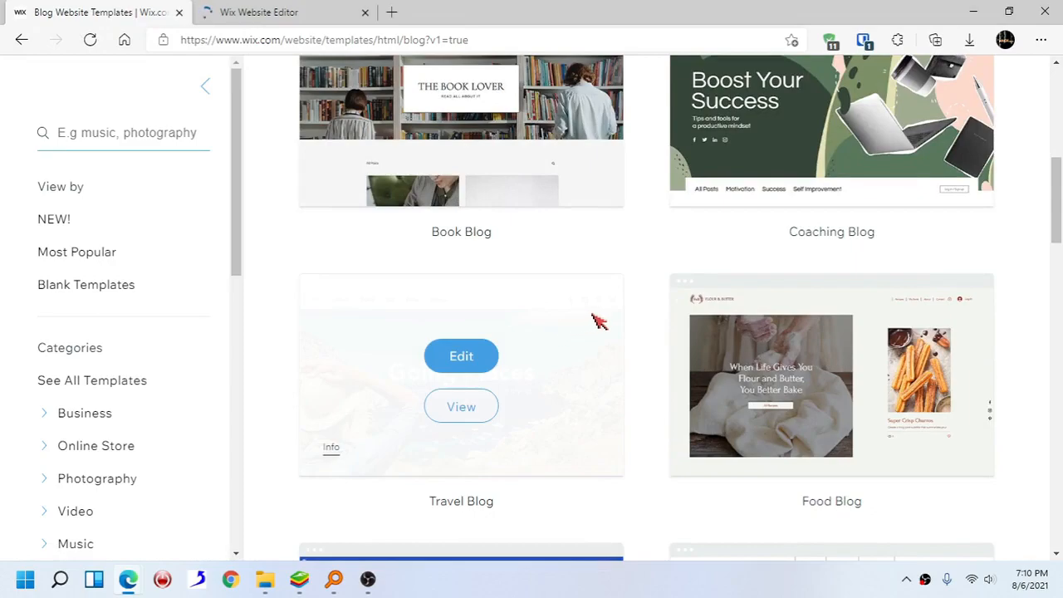
pyautogui.moveTo(895, 377)
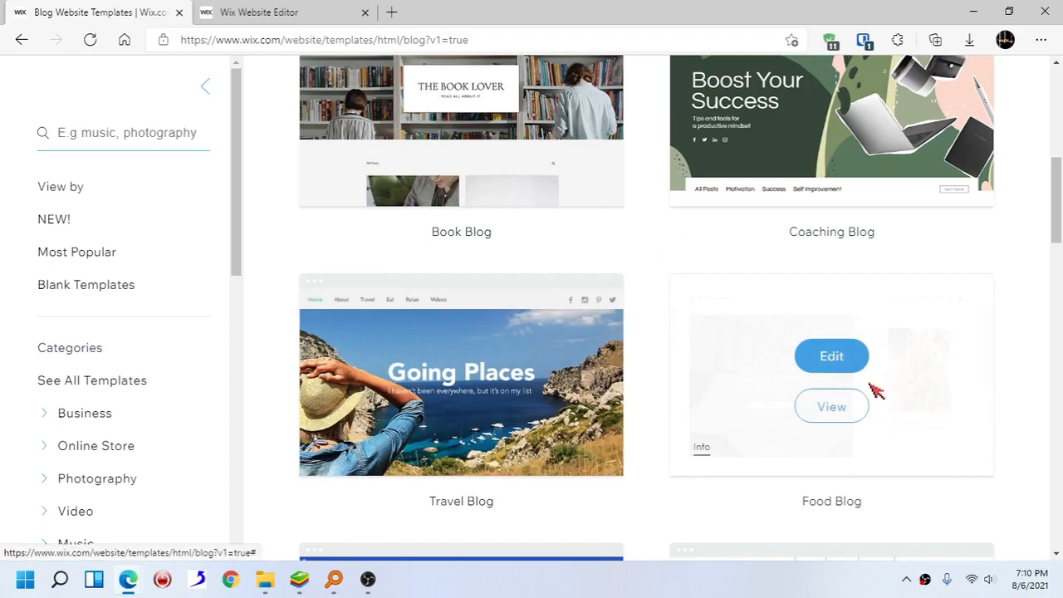
pyautogui.scroll(1, 879, 388)
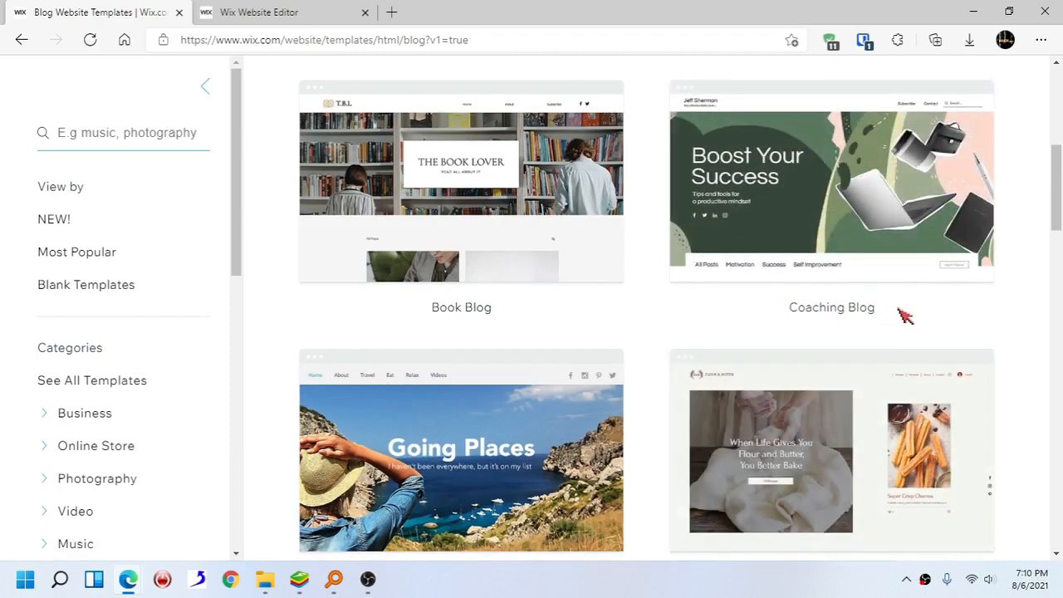
pyautogui.moveTo(922, 94)
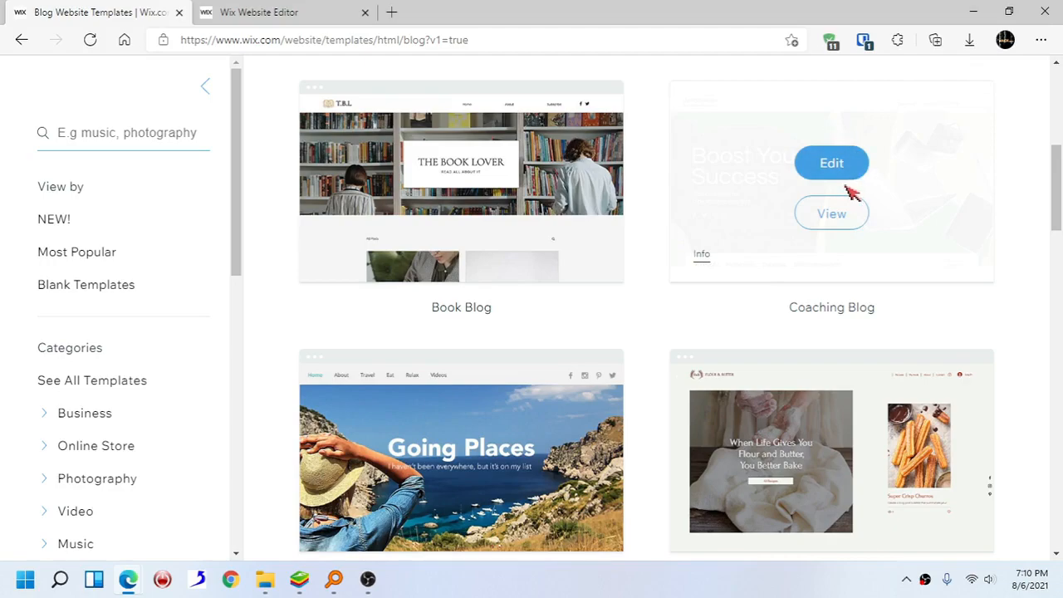
pyautogui.scroll(-7, 851, 193)
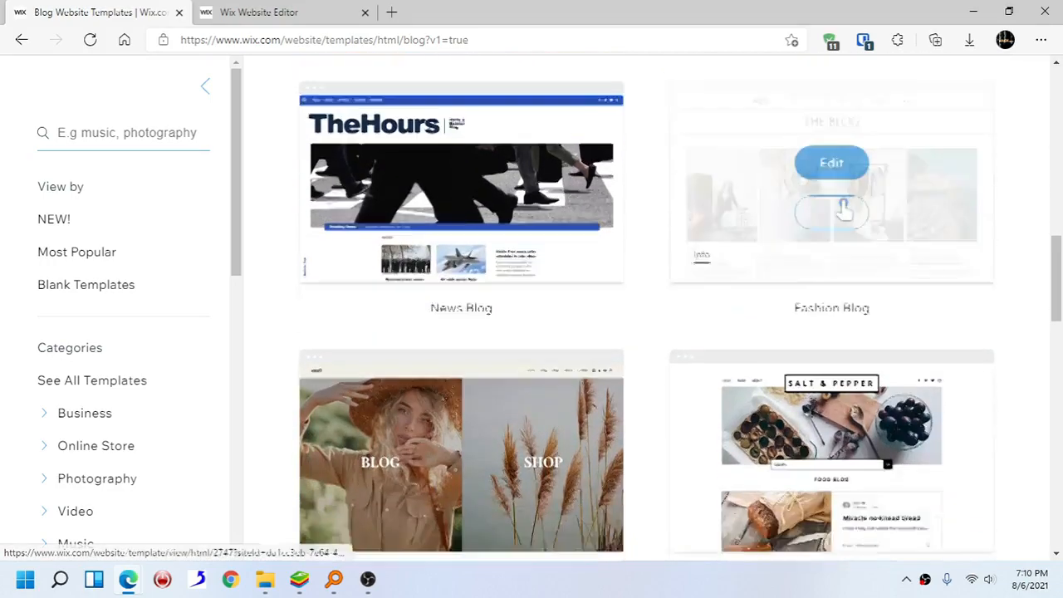
pyautogui.scroll(-4, 847, 209)
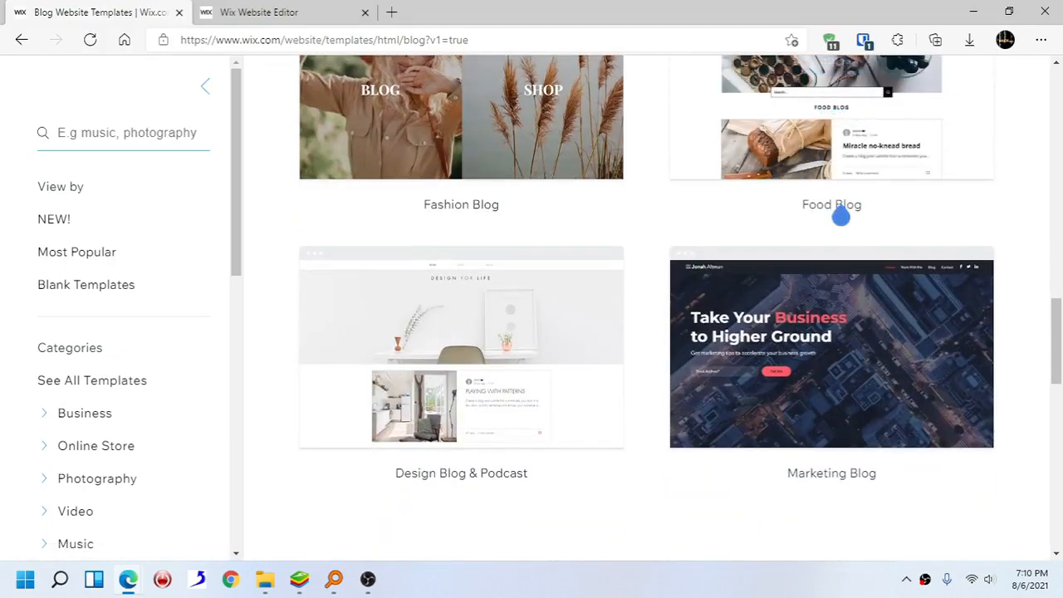
pyautogui.scroll(-2, 841, 214)
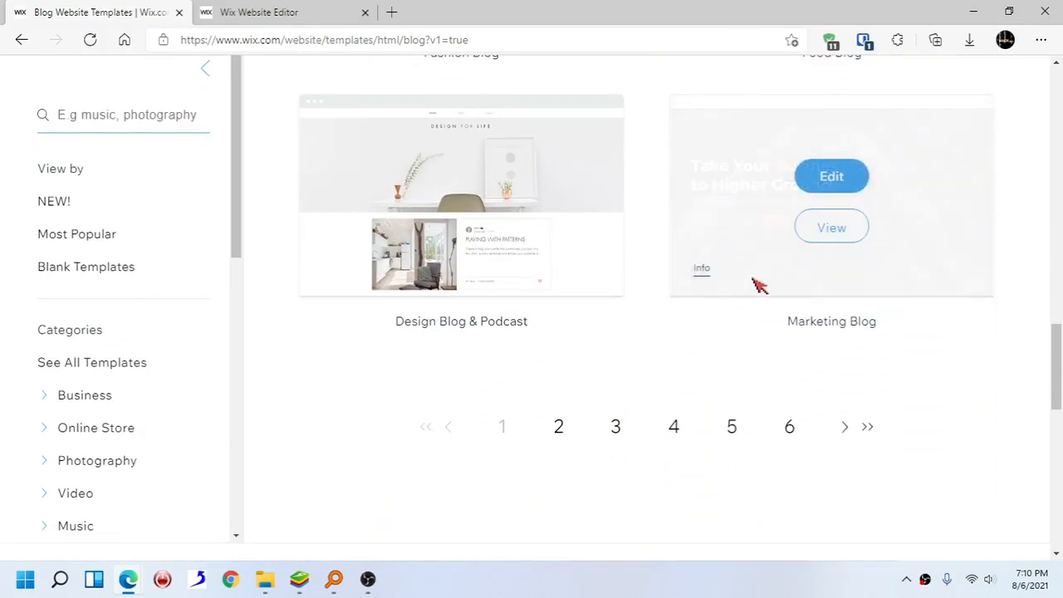
pyautogui.scroll(4, 715, 313)
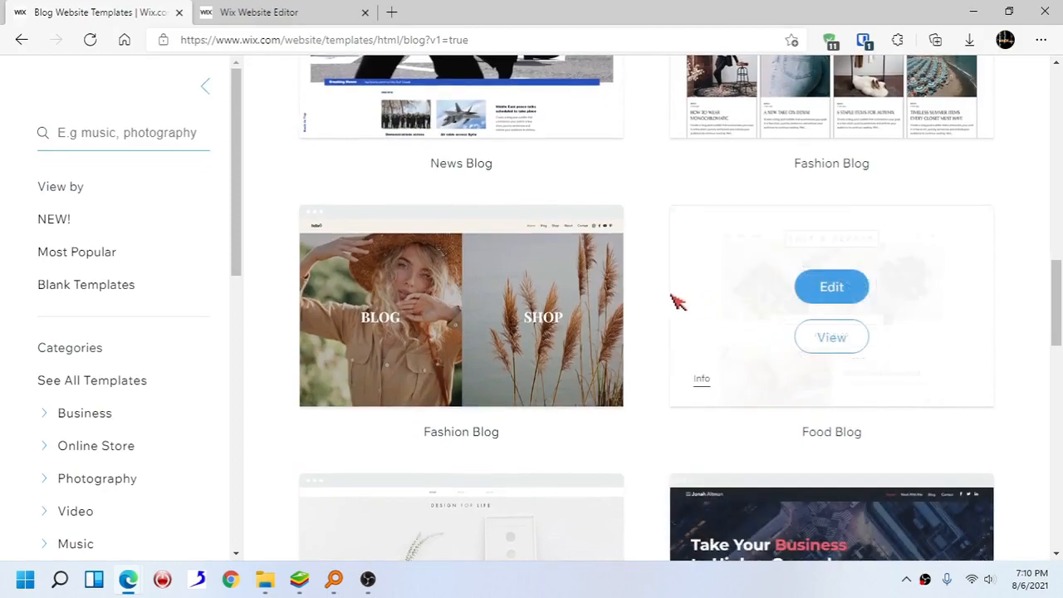
pyautogui.scroll(3, 657, 272)
pyautogui.scroll(2, 368, 157)
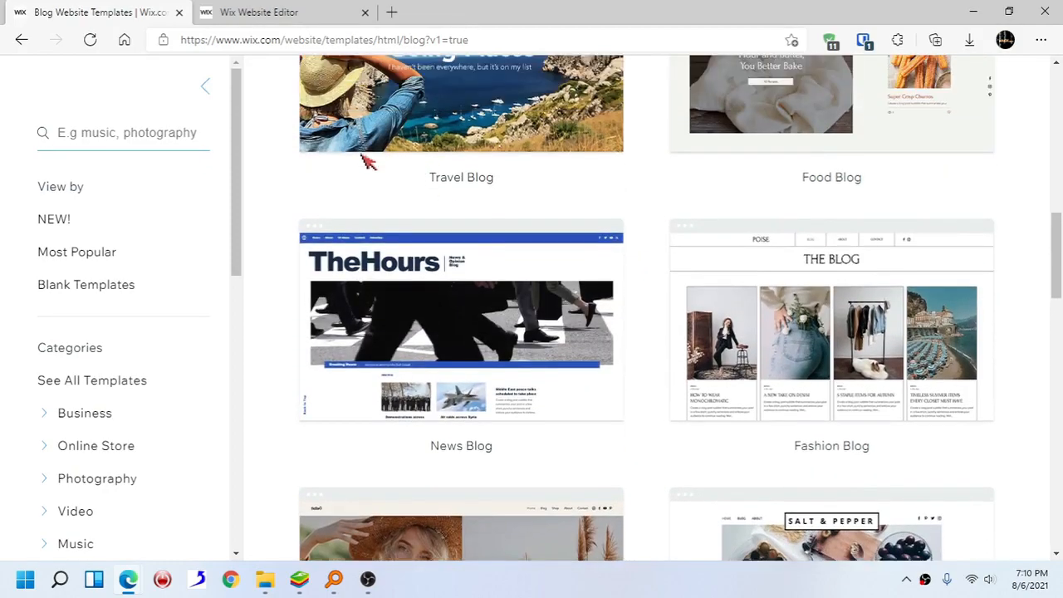
pyautogui.scroll(1, 367, 176)
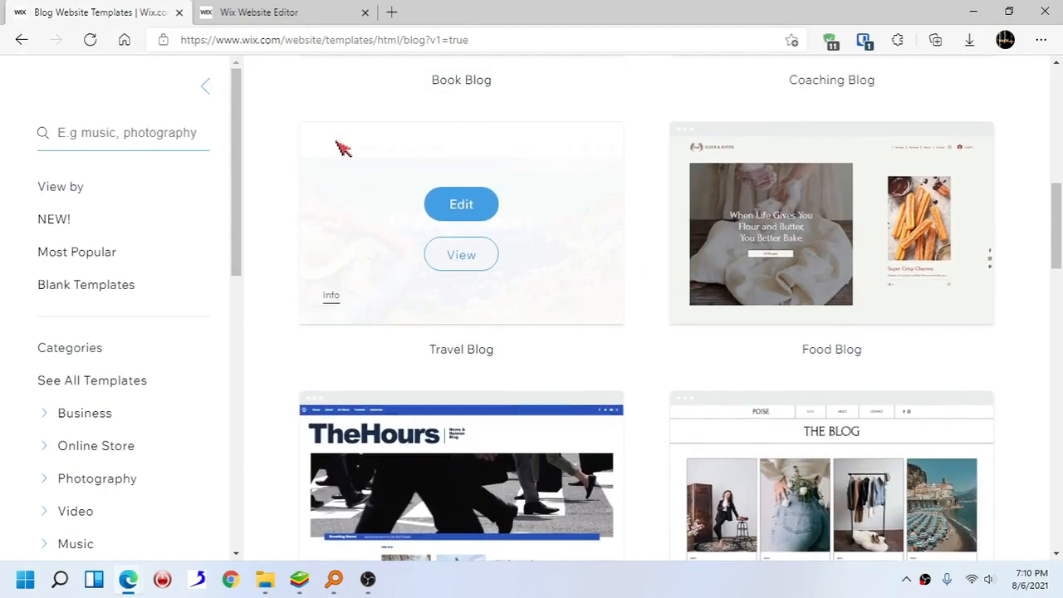
pyautogui.scroll(2, 348, 147)
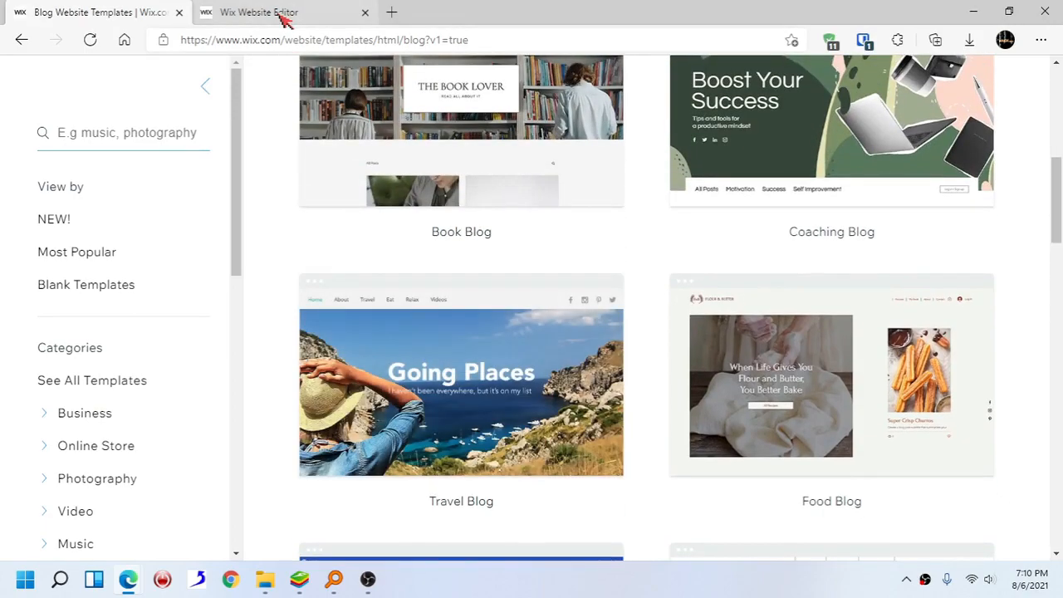
# - Return to the editor and review the Personal Blog template's home page
pyautogui.click(285, 15)
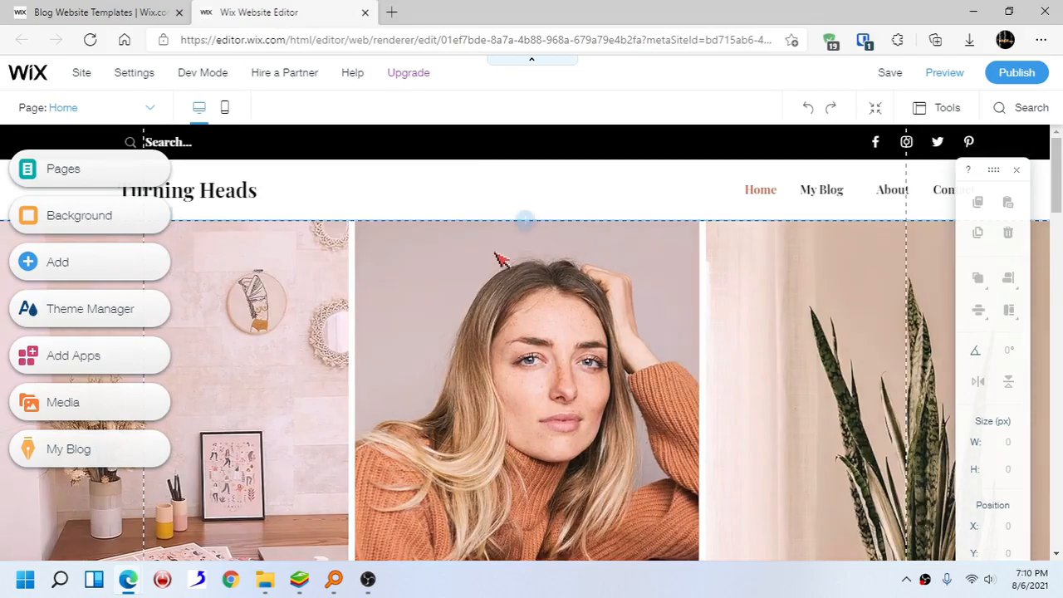
pyautogui.scroll(-1, 490, 286)
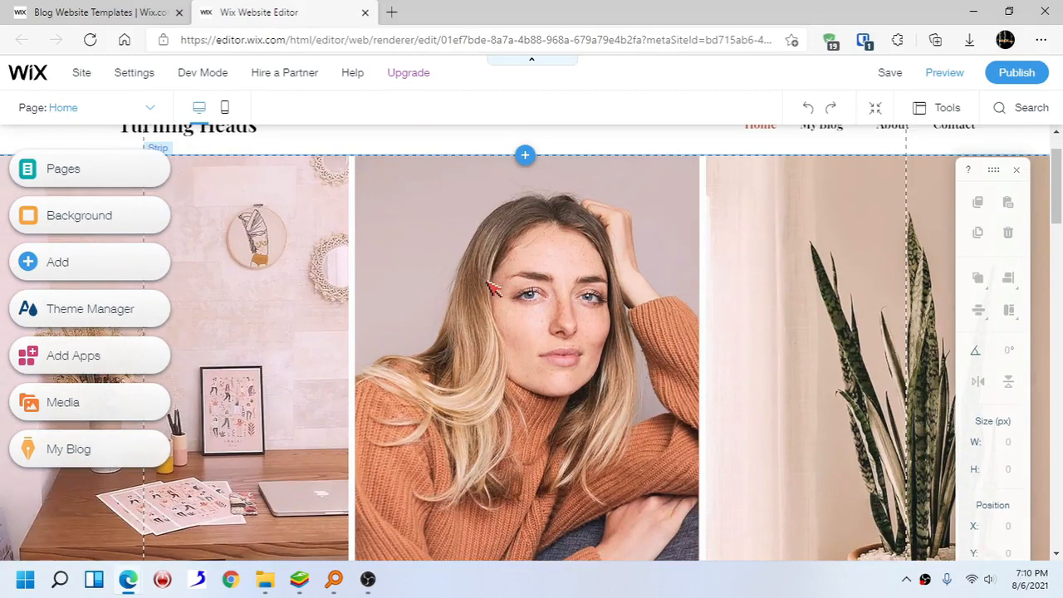
pyautogui.scroll(-1, 492, 287)
pyautogui.scroll(-1, 399, 303)
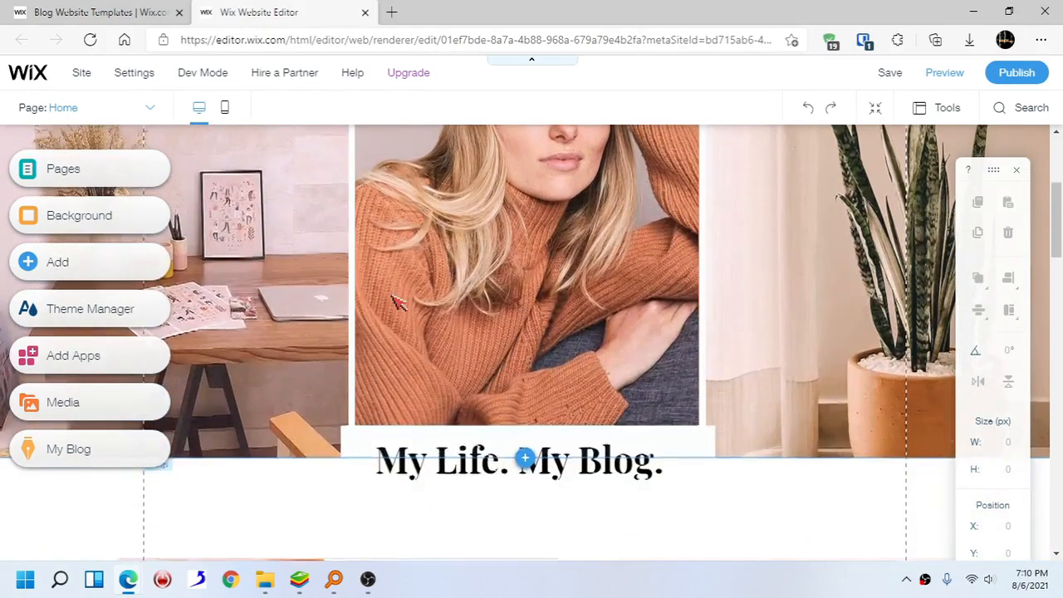
pyautogui.scroll(2, 399, 303)
pyautogui.scroll(-1, 399, 303)
pyautogui.scroll(3, 399, 303)
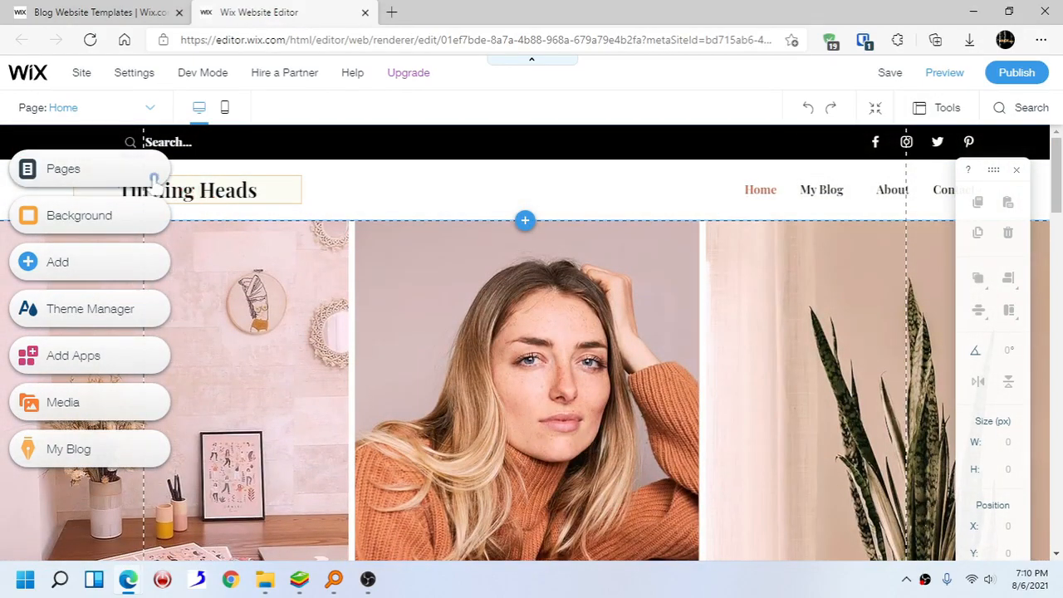
# - Replace the header's site title text with the site owner's name
pyautogui.click(224, 192)
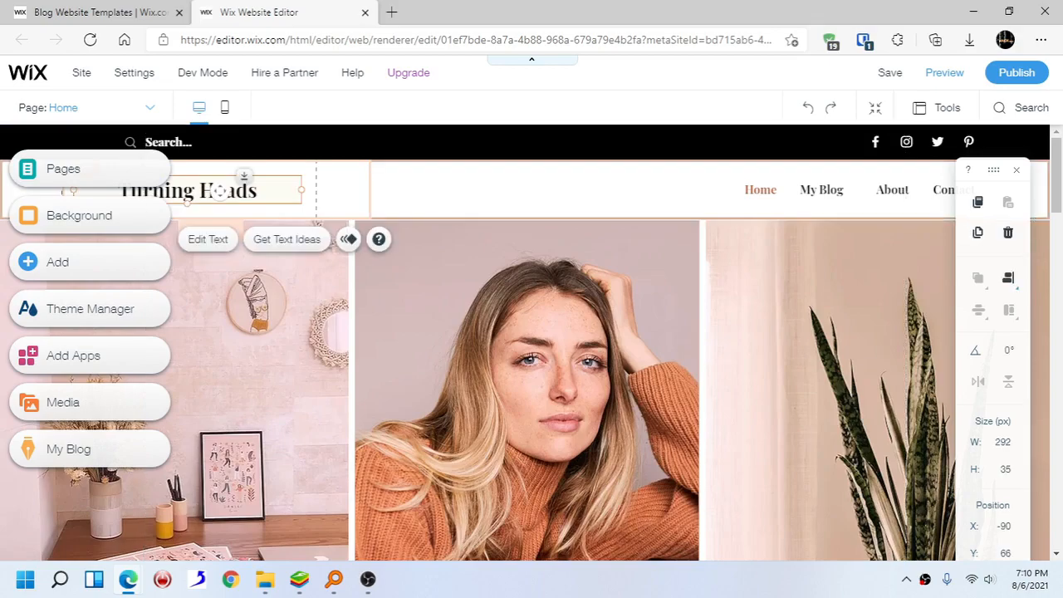
pyautogui.doubleClick(219, 191)
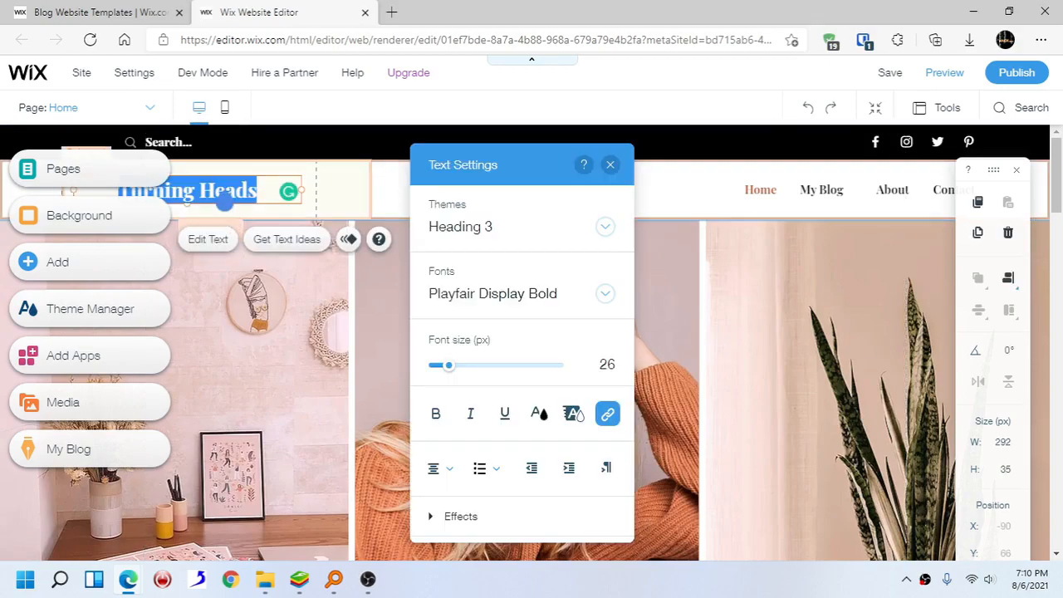
pyautogui.write('Jebbidan')
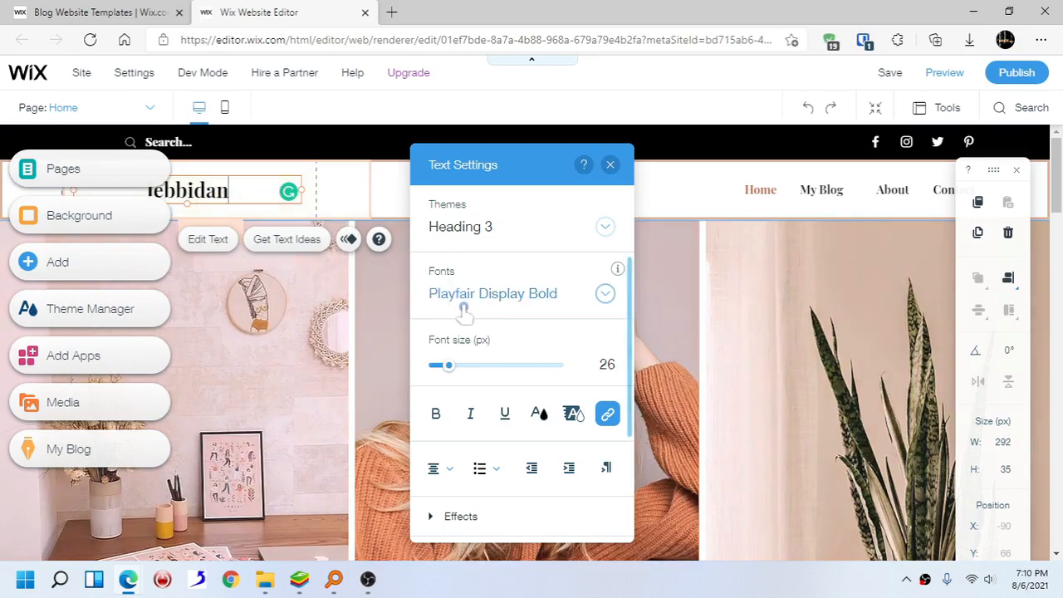
# - Set the site title's font to Reklame Script
pyautogui.scroll(-1, 515, 360)
pyautogui.scroll(1, 512, 361)
pyautogui.click(528, 294)
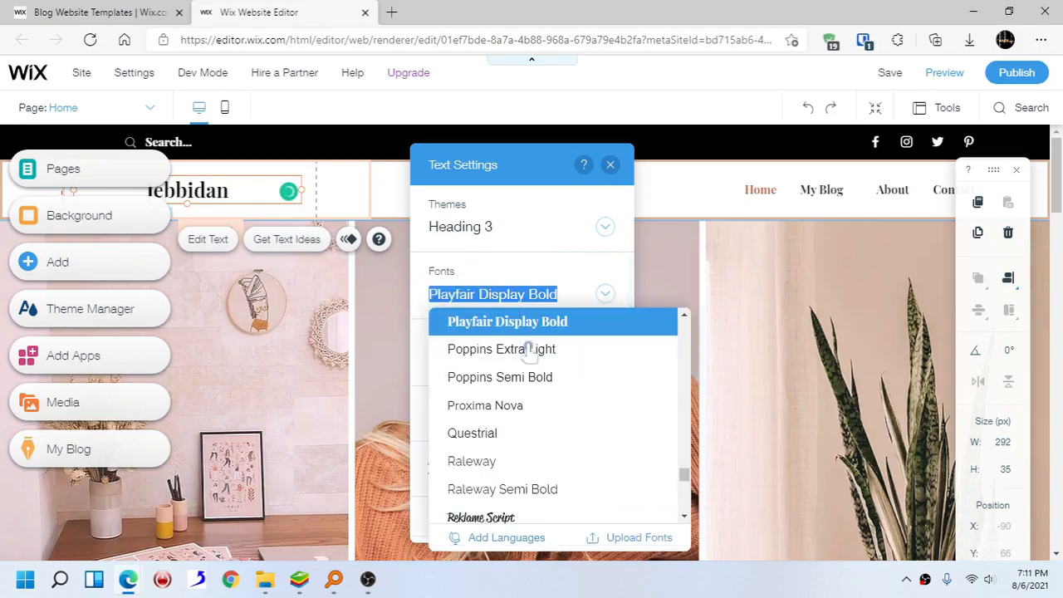
pyautogui.scroll(-1, 527, 415)
pyautogui.click(526, 454)
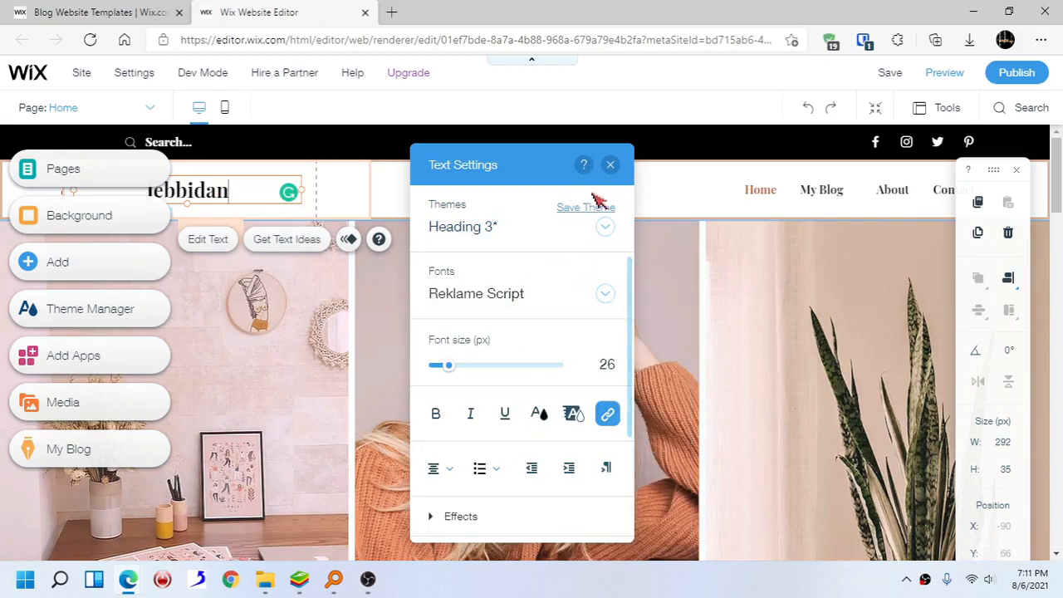
pyautogui.click(611, 164)
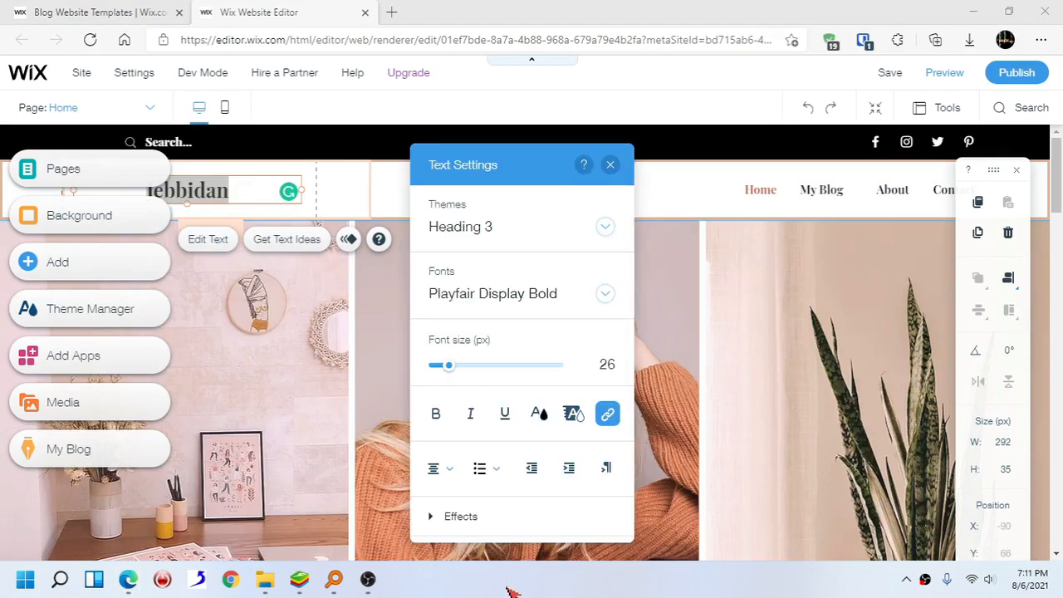
# - Change the site title's font to Poppins Semi Bold and close the text settings
pyautogui.click(510, 293)
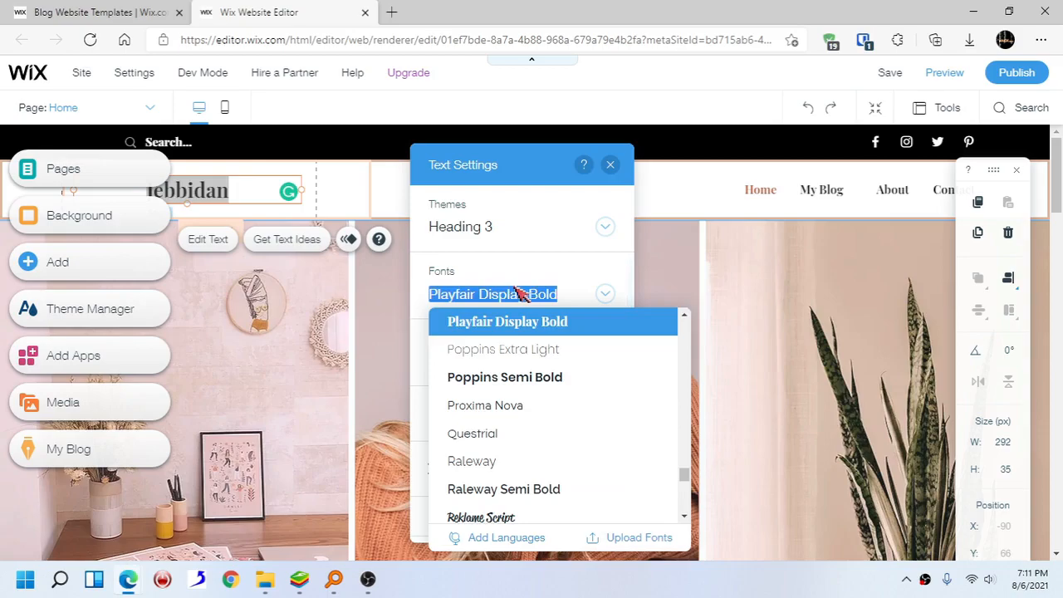
pyautogui.click(567, 376)
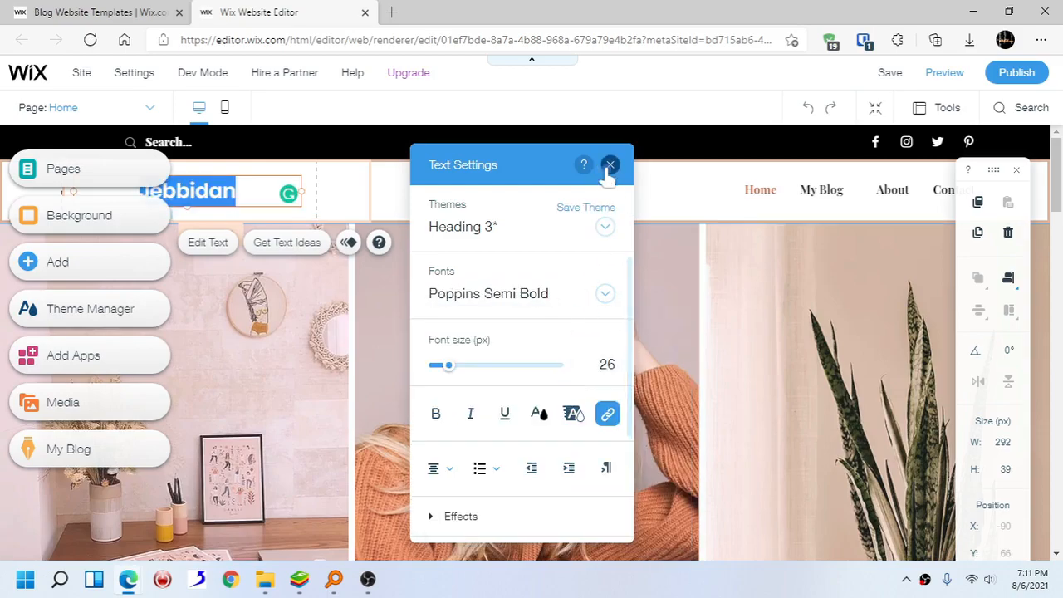
pyautogui.click(609, 166)
pyautogui.click(558, 199)
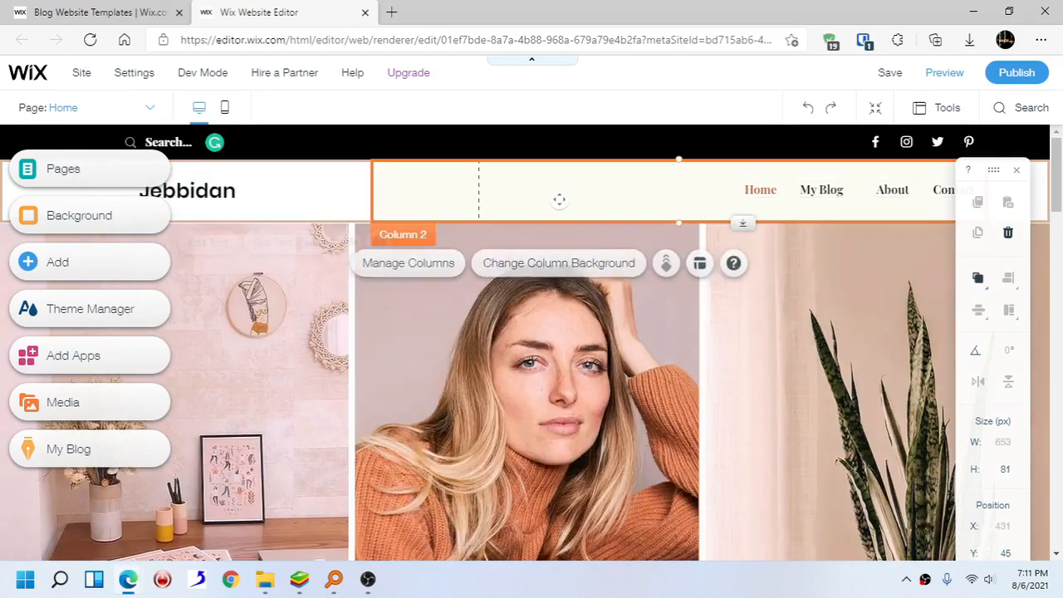
pyautogui.moveTo(996, 175); pyautogui.dragTo(991, 263)
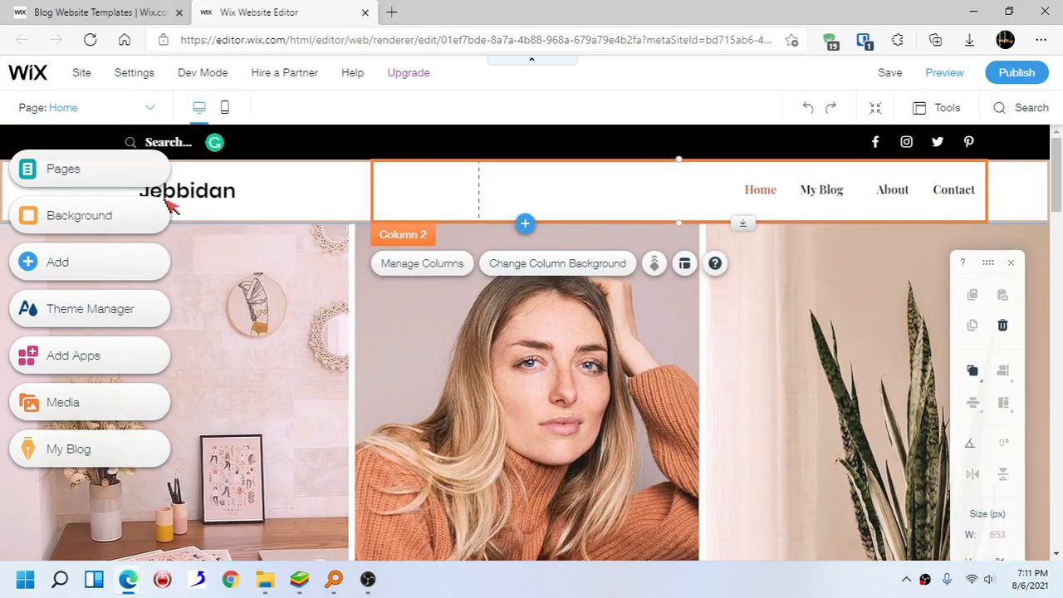
# - Open the My Blog page from the site's page list
pyautogui.click(115, 170)
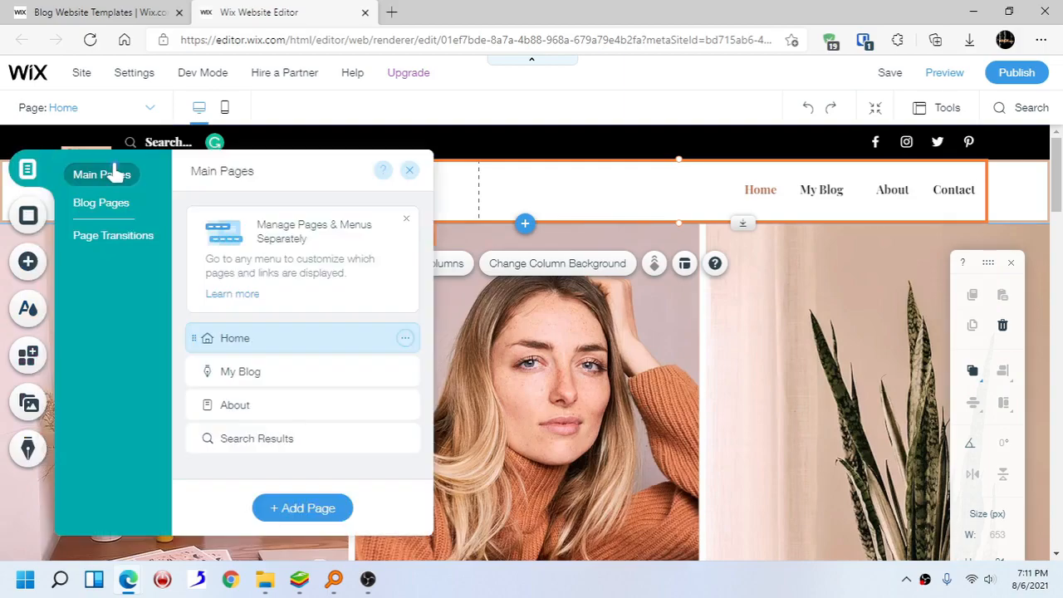
pyautogui.click(406, 223)
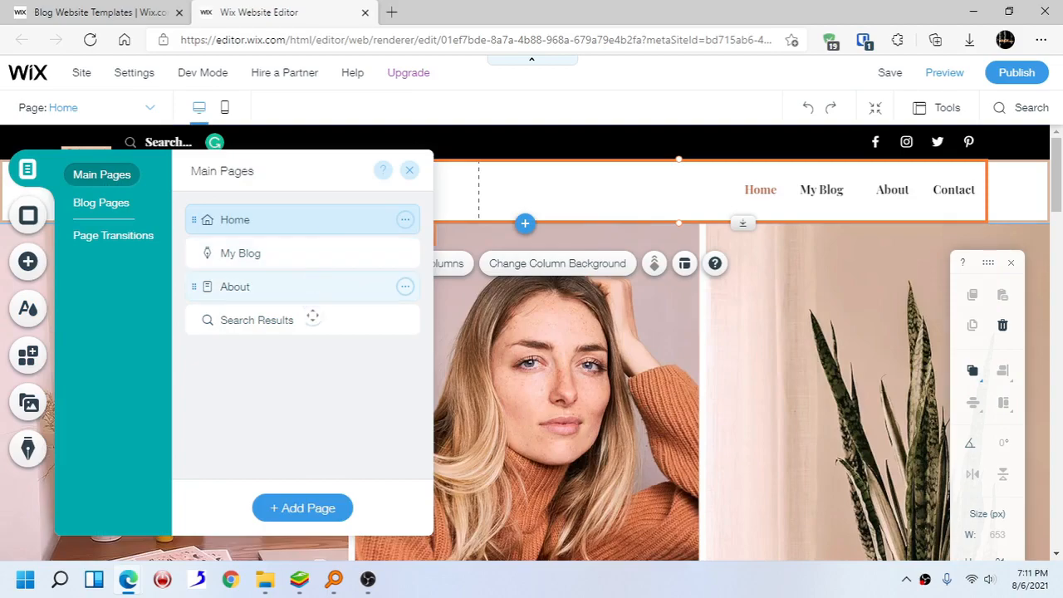
pyautogui.click(302, 255)
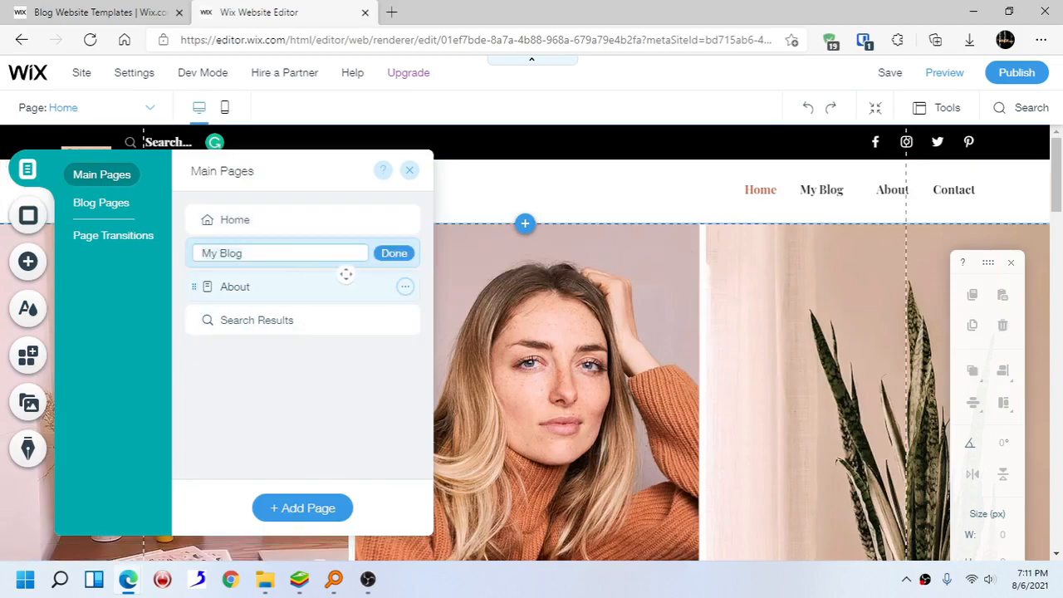
pyautogui.click(389, 254)
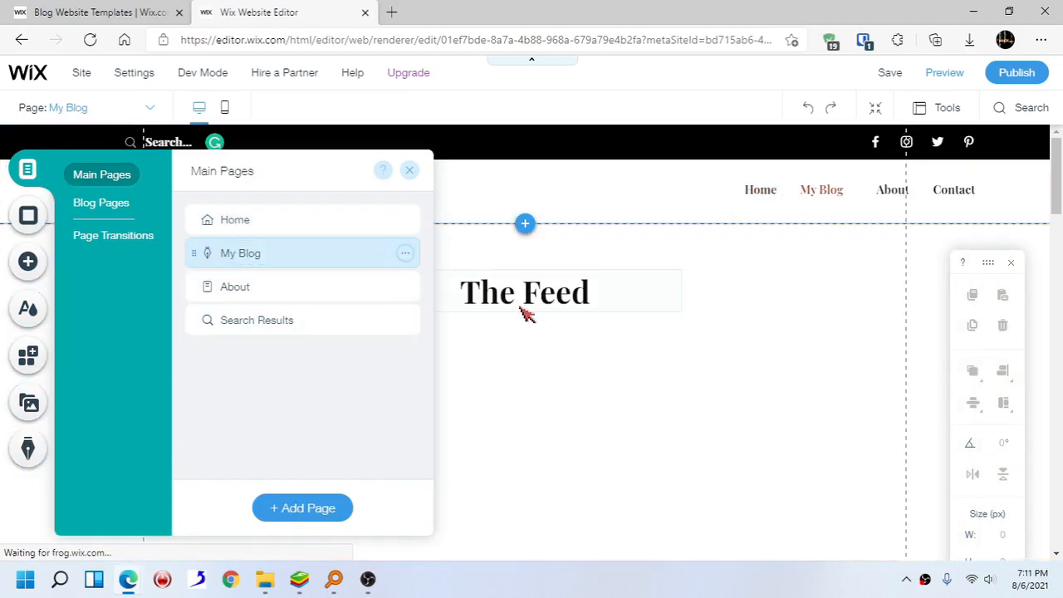
# - Scroll through the My Blog page to review the blog post feed
pyautogui.scroll(-5, 526, 311)
pyautogui.scroll(5, 517, 301)
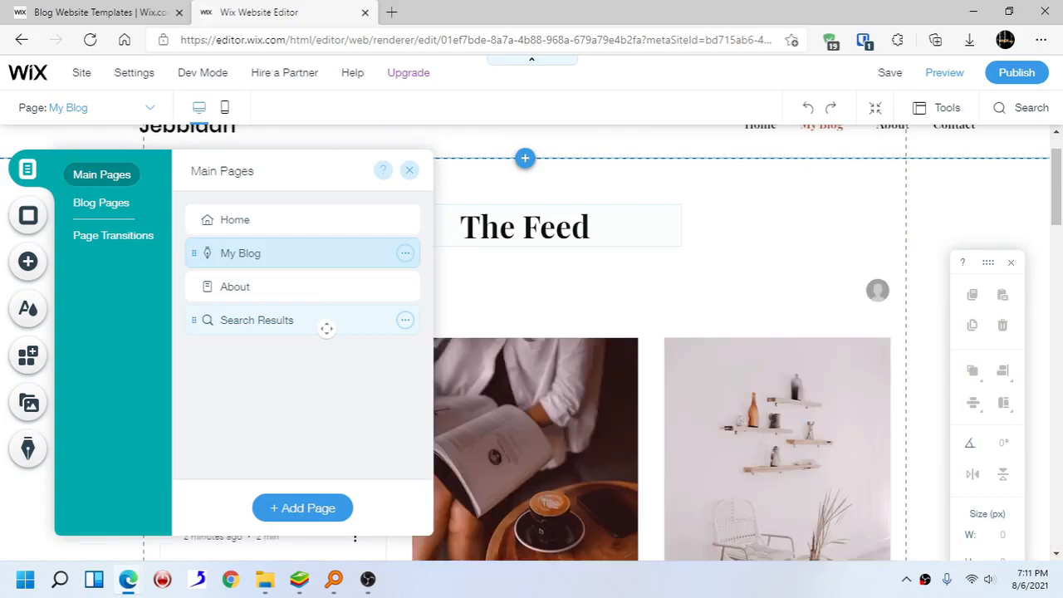
pyautogui.scroll(-1, 603, 321)
pyautogui.scroll(-2, 603, 320)
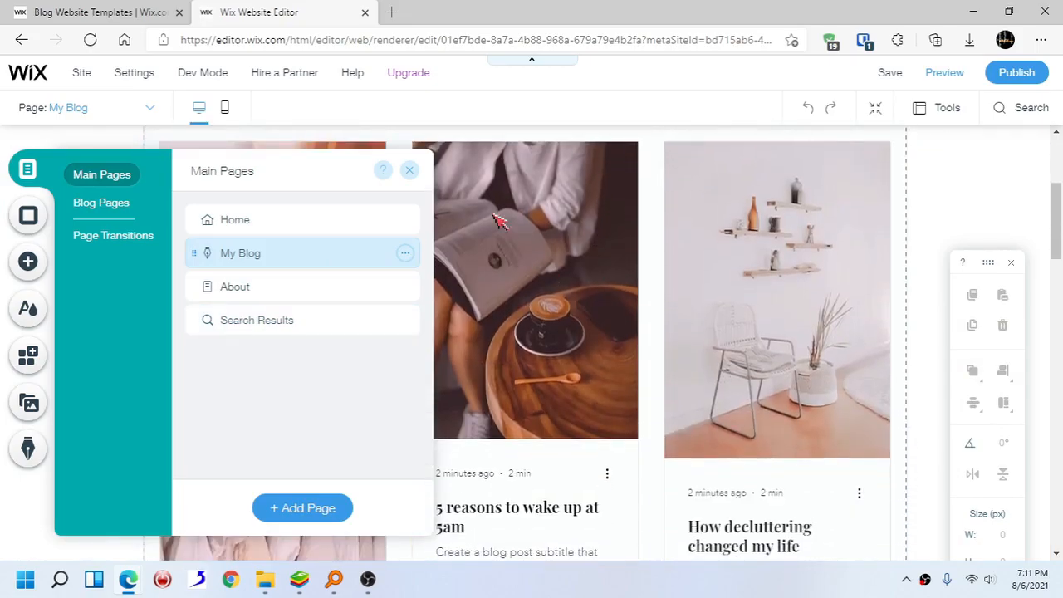
pyautogui.click(406, 170)
pyautogui.scroll(-2, 488, 263)
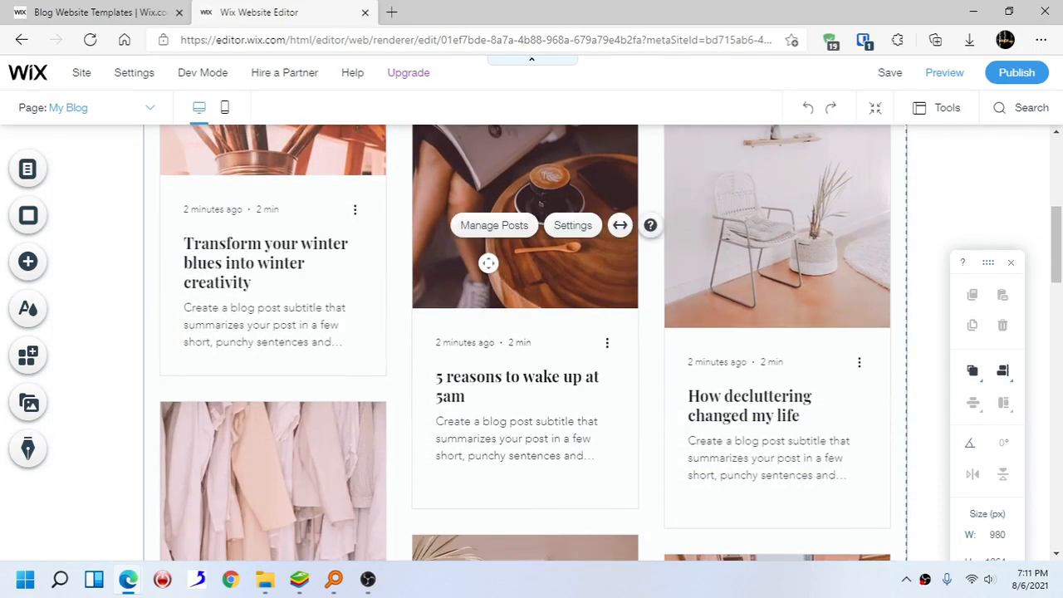
pyautogui.scroll(2, 488, 263)
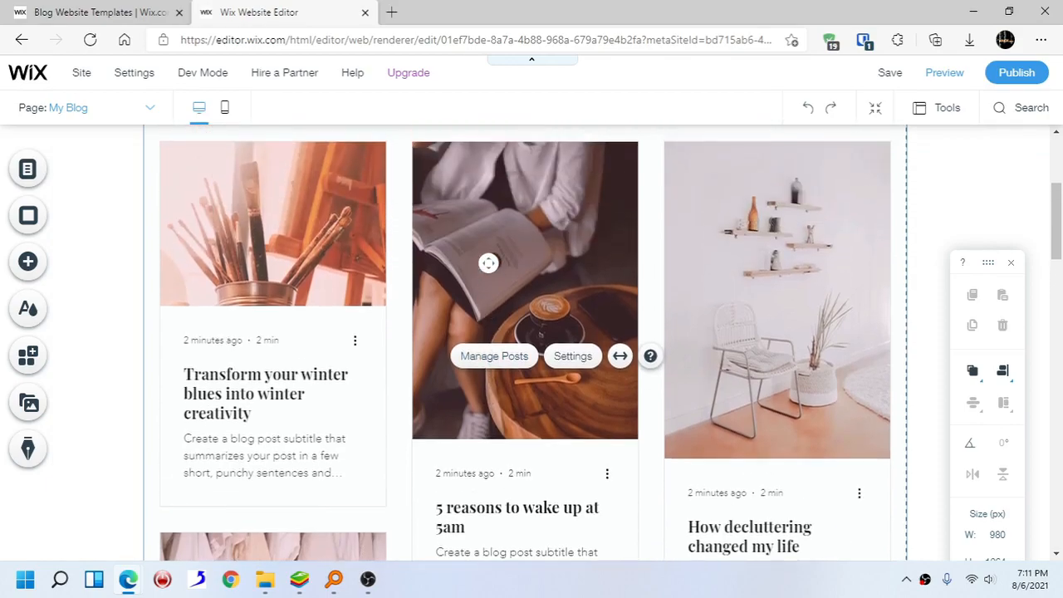
# - Open the blog feed settings and apply the Side by Side layout to all posts
pyautogui.click(571, 356)
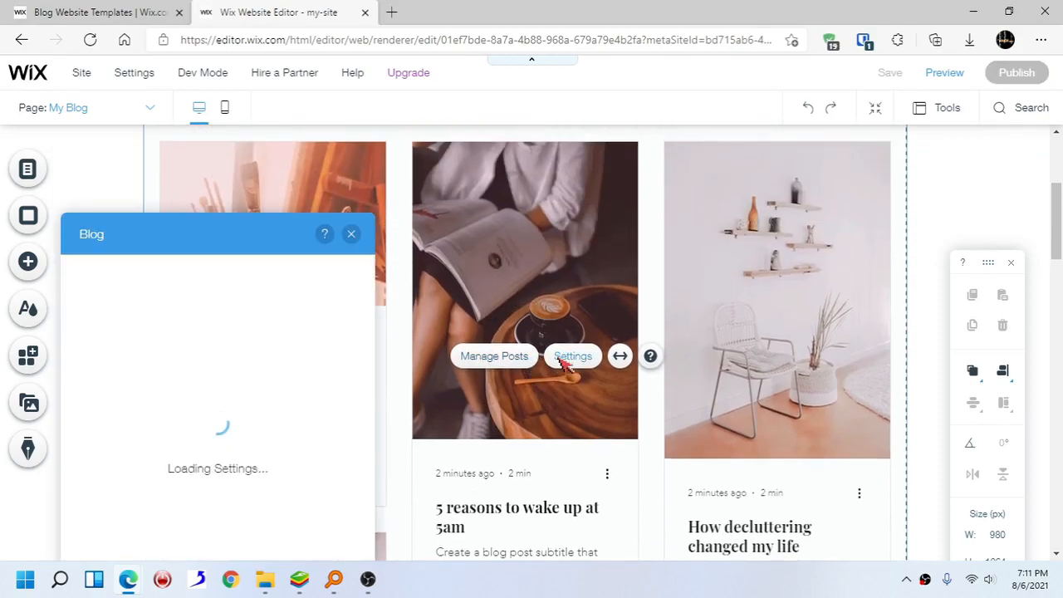
pyautogui.moveTo(253, 156); pyautogui.dragTo(260, 142)
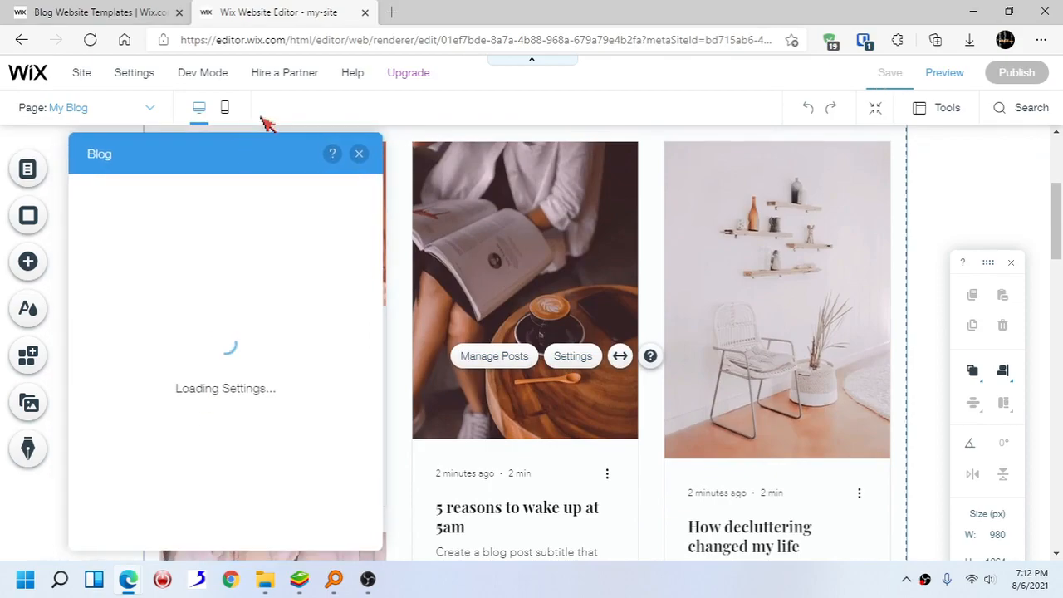
pyautogui.click(459, 590)
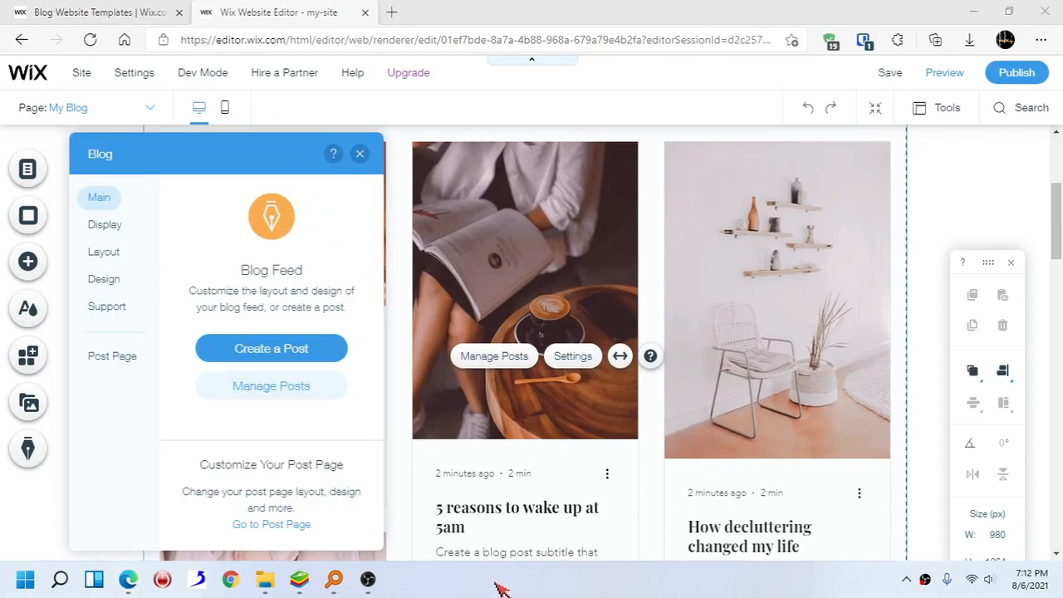
pyautogui.click(112, 226)
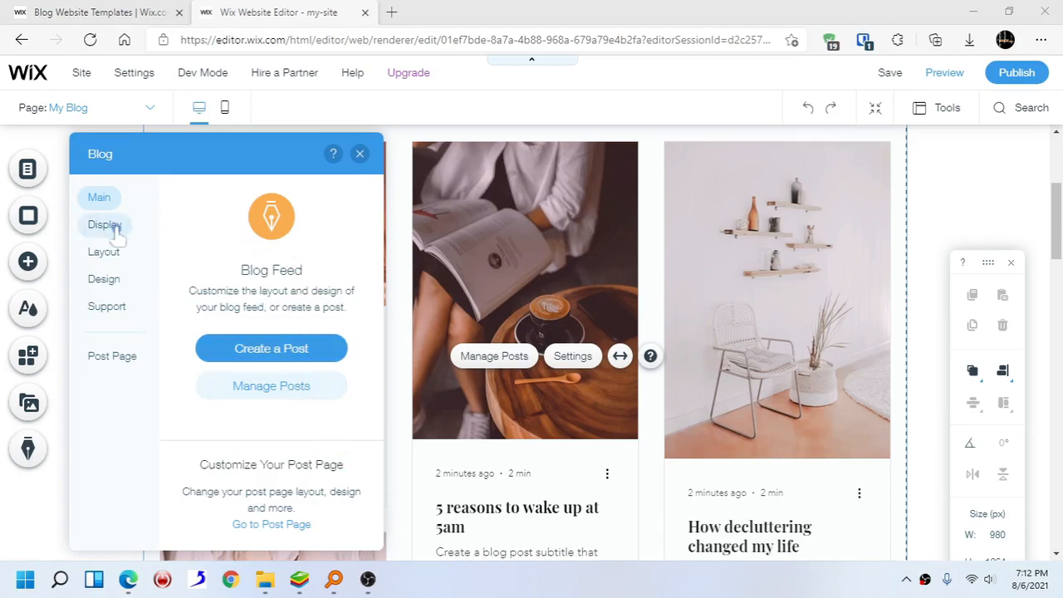
pyautogui.click(117, 253)
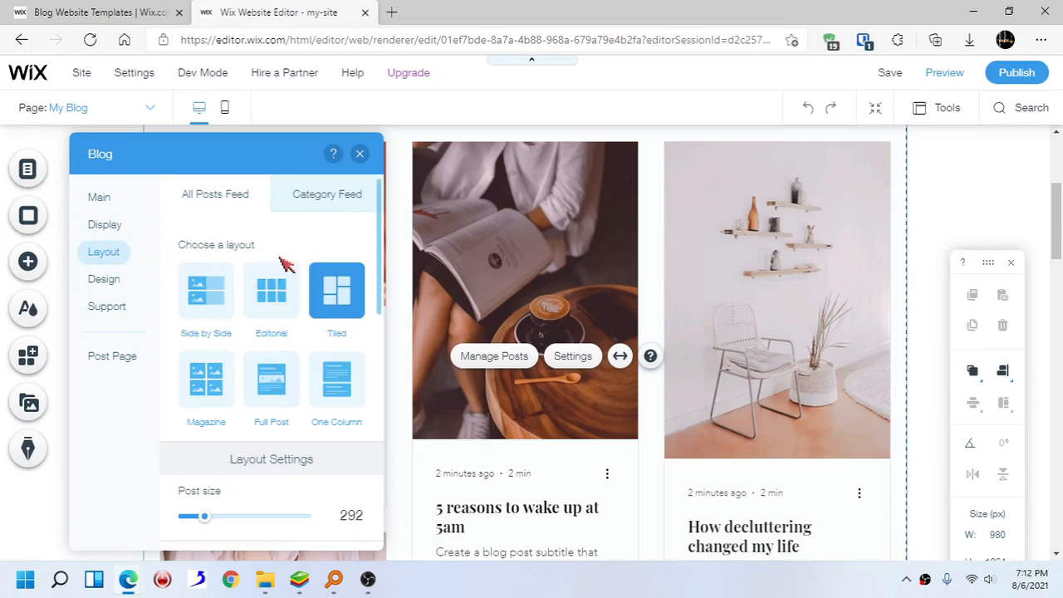
pyautogui.scroll(2, 541, 237)
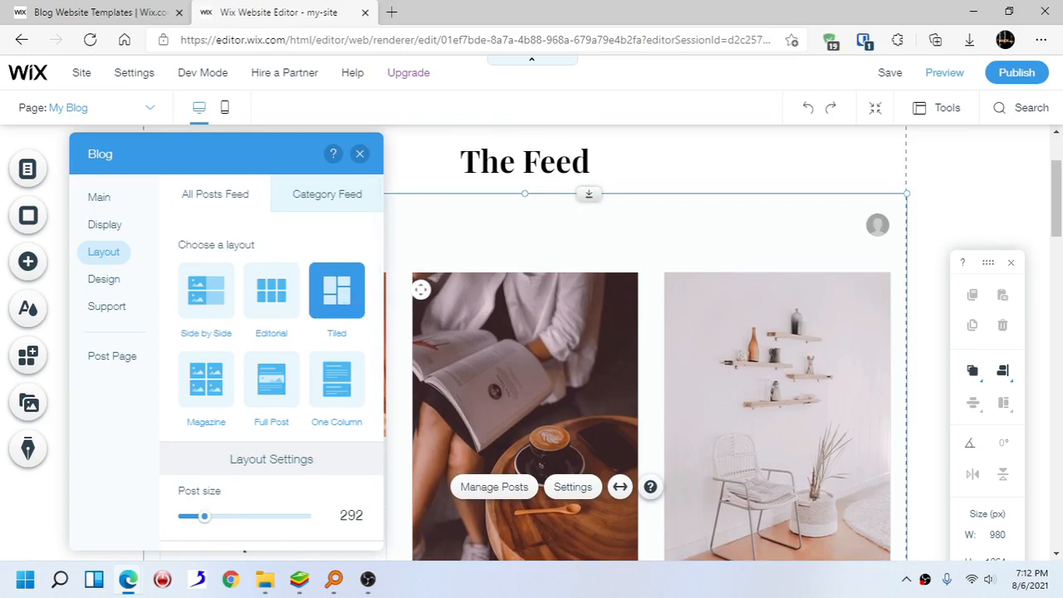
pyautogui.scroll(-1, 421, 289)
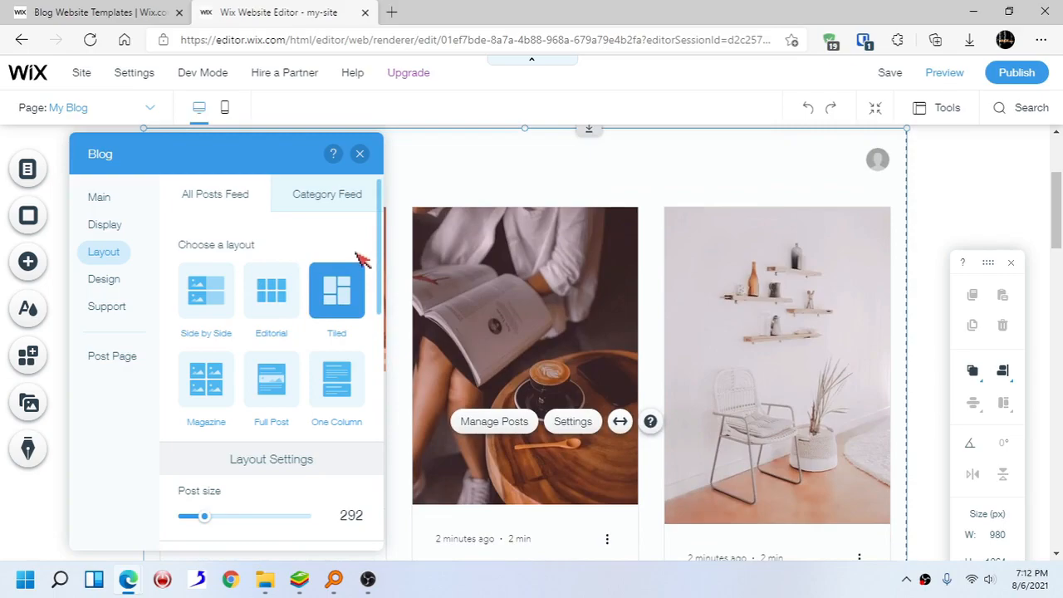
pyautogui.click(206, 303)
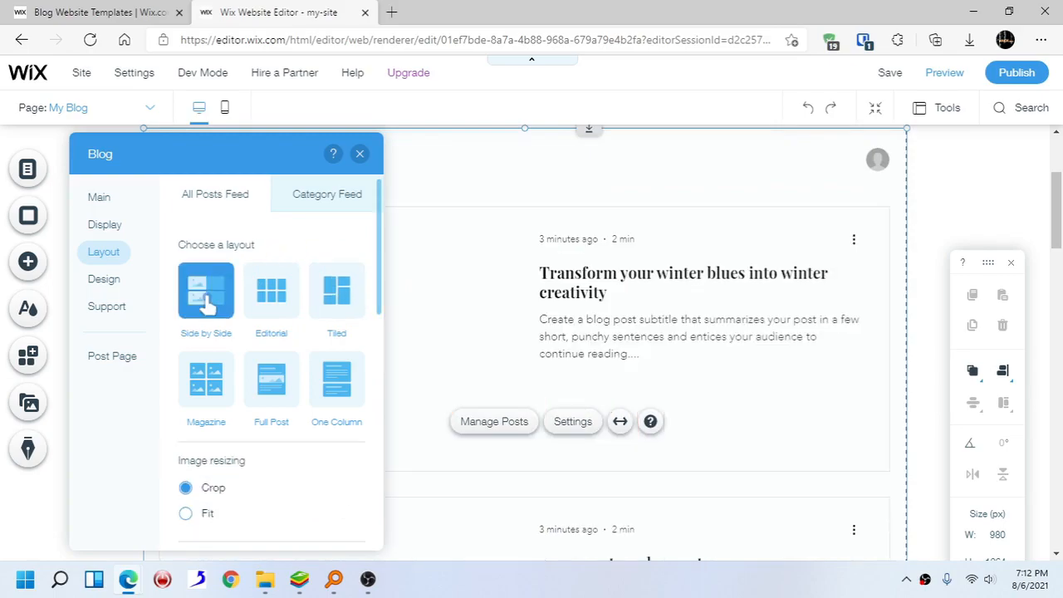
pyautogui.scroll(-3, 534, 295)
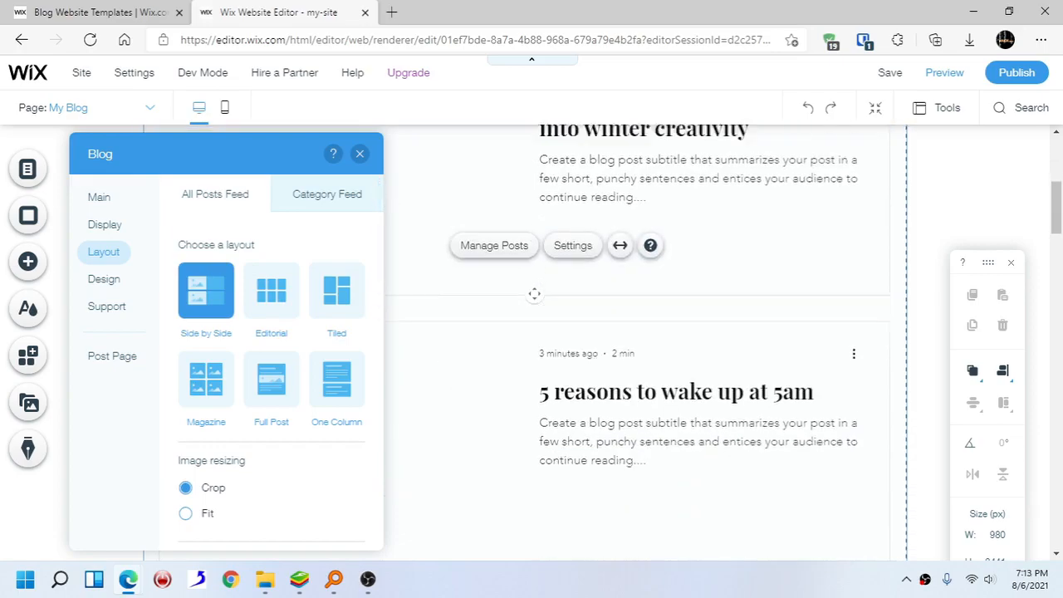
pyautogui.scroll(2, 559, 339)
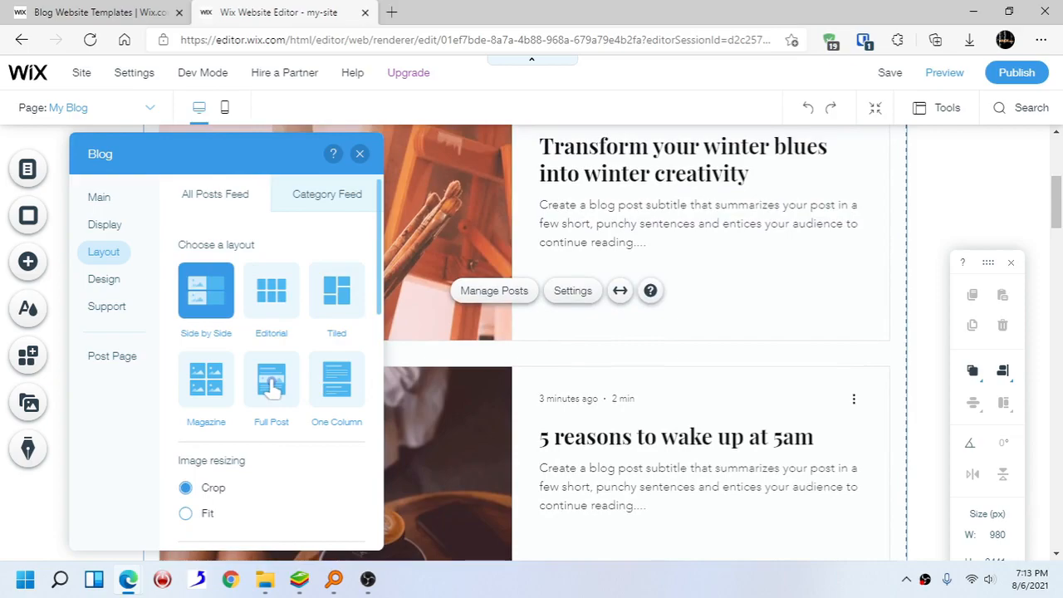
# - Switch the blog feed layout to Full Post and scroll through the result
pyautogui.click(272, 384)
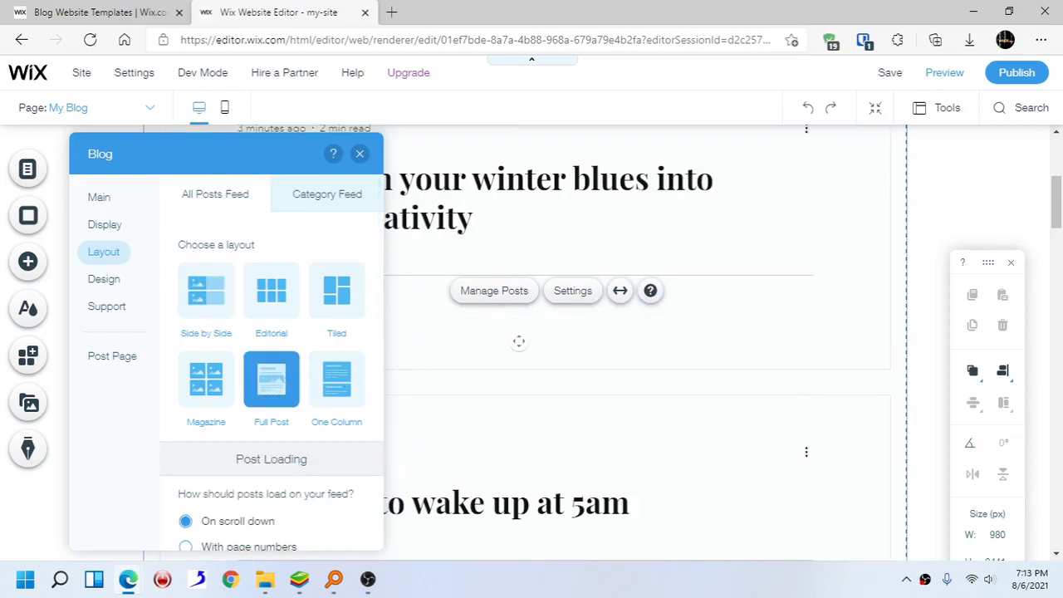
pyautogui.scroll(3, 518, 340)
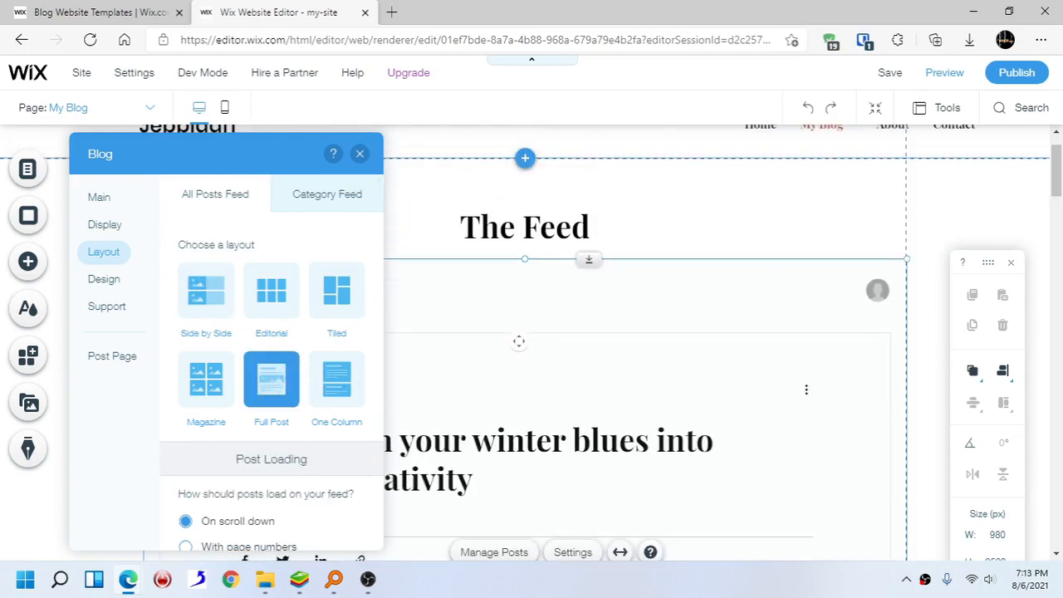
pyautogui.scroll(-4, 518, 340)
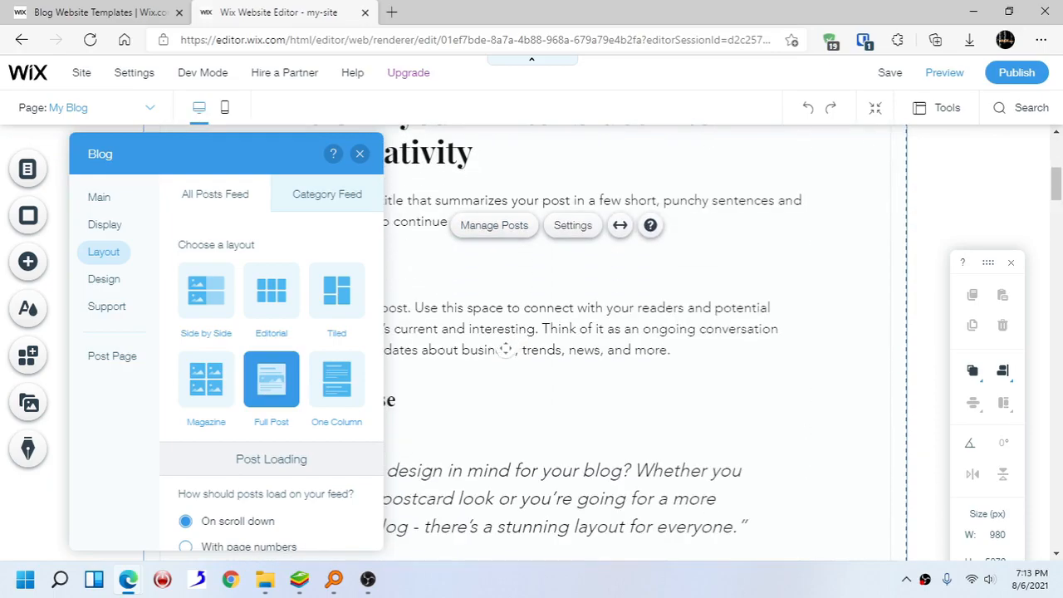
pyautogui.scroll(-2, 505, 349)
pyautogui.scroll(-3, 505, 348)
pyautogui.scroll(-3, 504, 352)
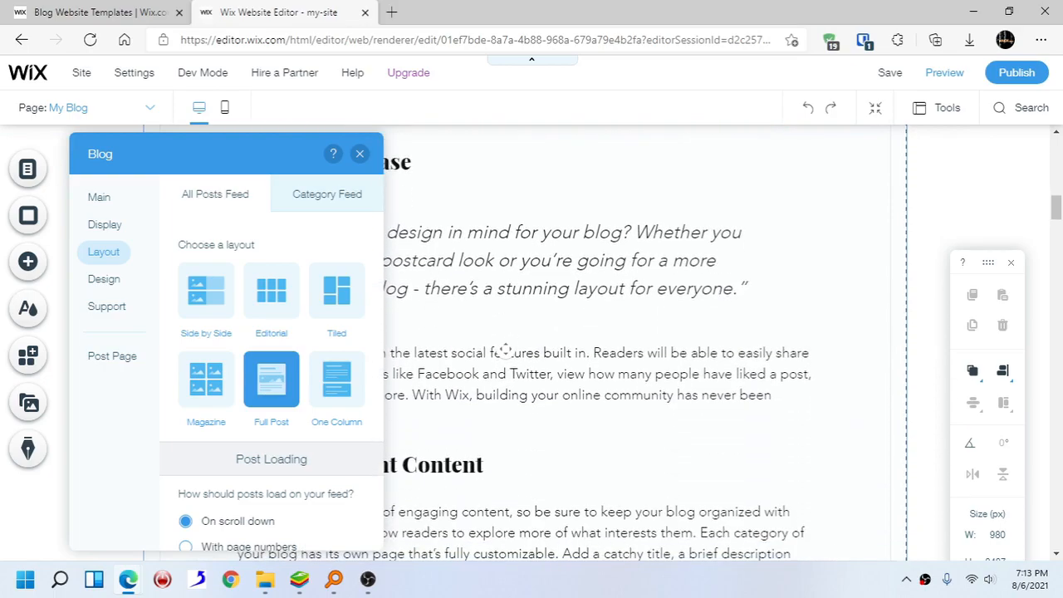
pyautogui.scroll(-2, 504, 349)
pyautogui.scroll(-2, 505, 349)
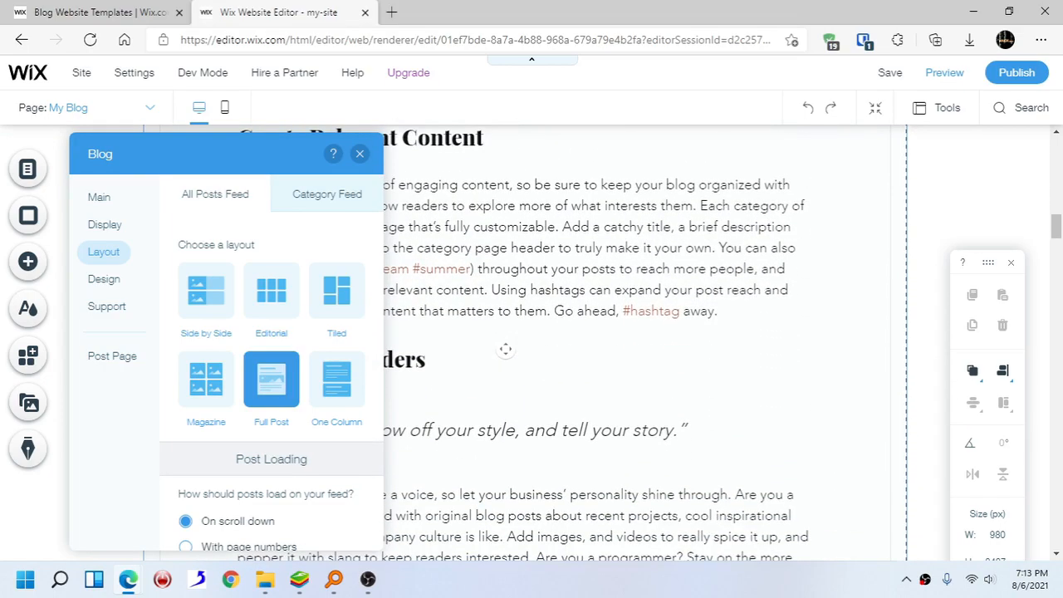
# - Change the blog feed layout to Magazine
pyautogui.click(214, 380)
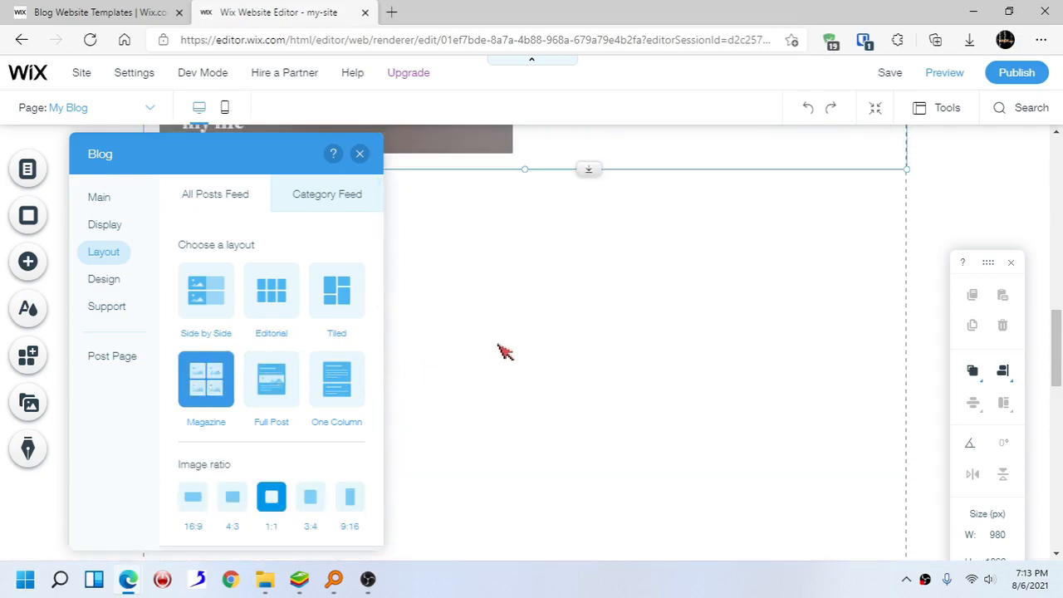
pyautogui.scroll(2, 497, 343)
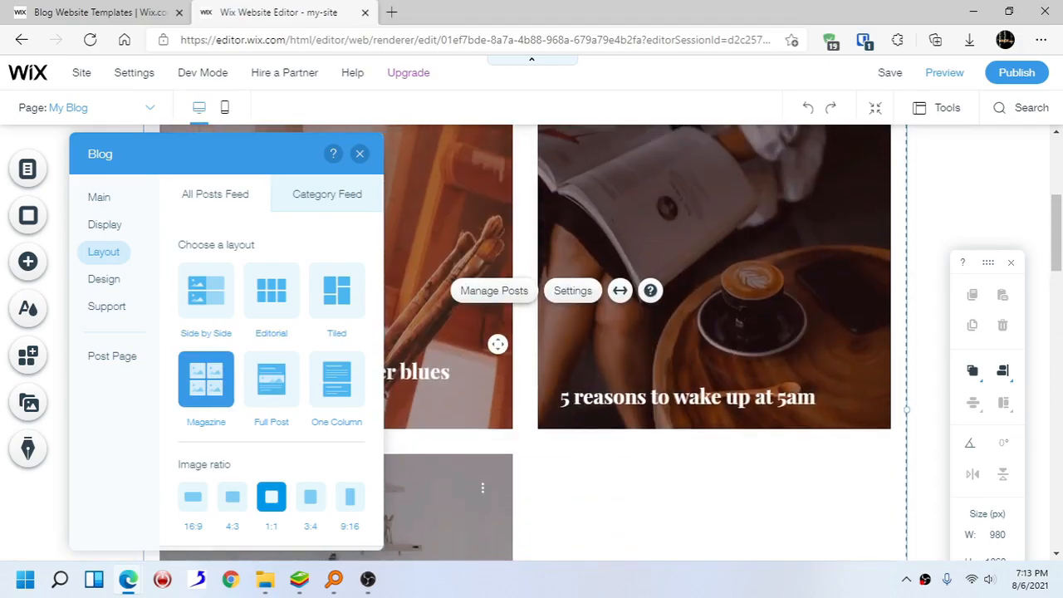
pyautogui.scroll(4, 498, 343)
pyautogui.scroll(-3, 519, 353)
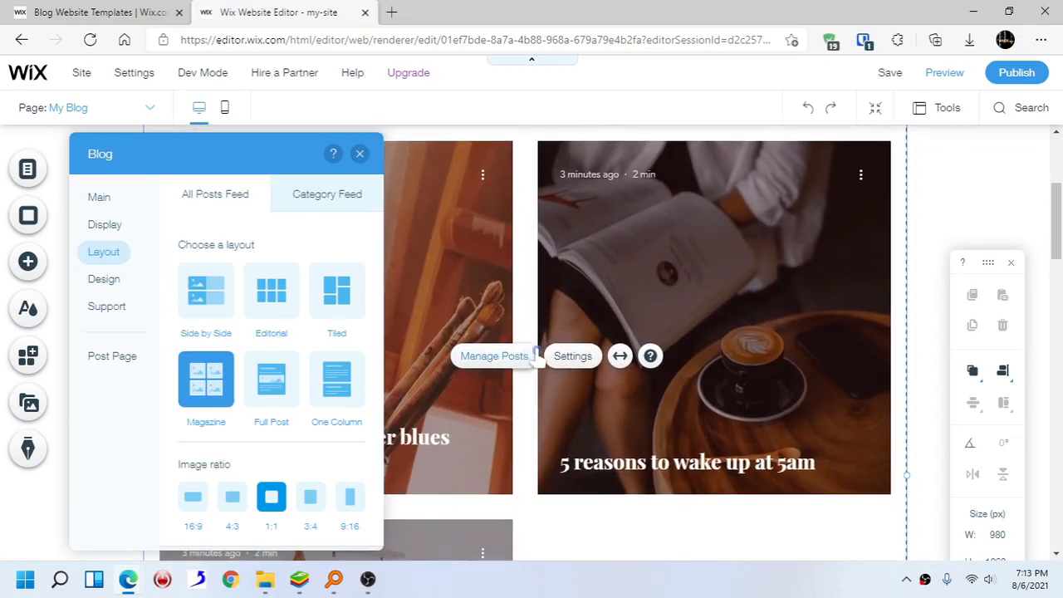
pyautogui.scroll(-4, 536, 353)
pyautogui.scroll(1, 536, 351)
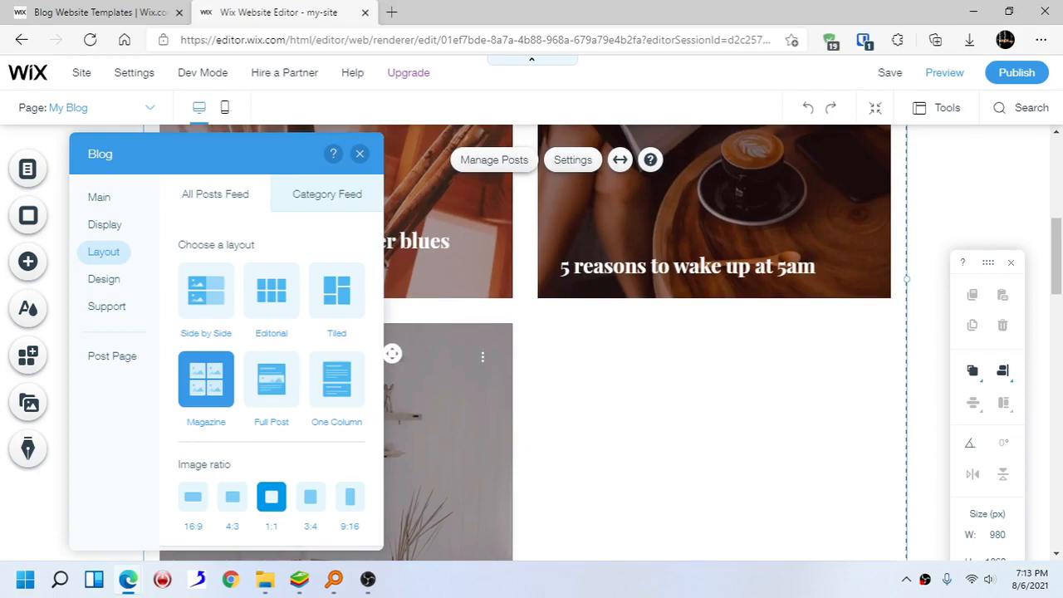
pyautogui.scroll(-2, 338, 401)
pyautogui.scroll(2, 257, 267)
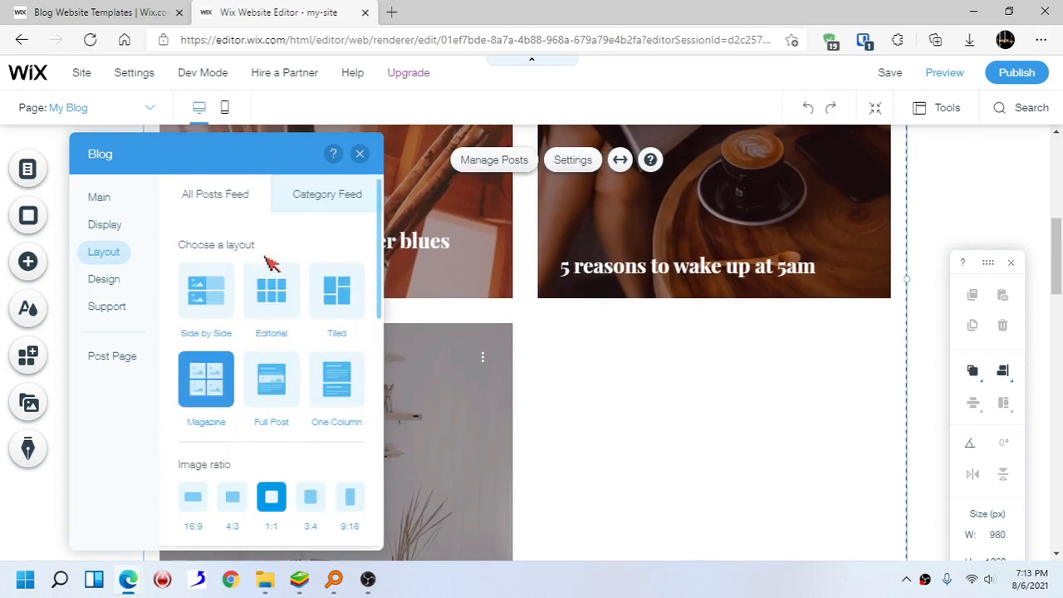
# - Set the posts feed description color to black in the blog's Design settings
pyautogui.click(105, 229)
pyautogui.scroll(2, 476, 273)
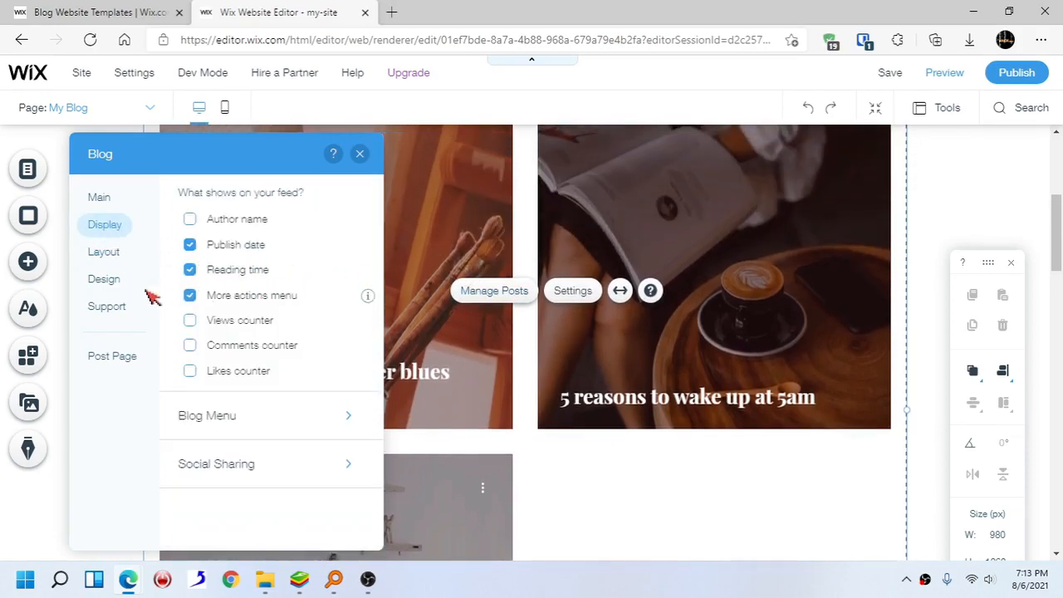
pyautogui.click(113, 282)
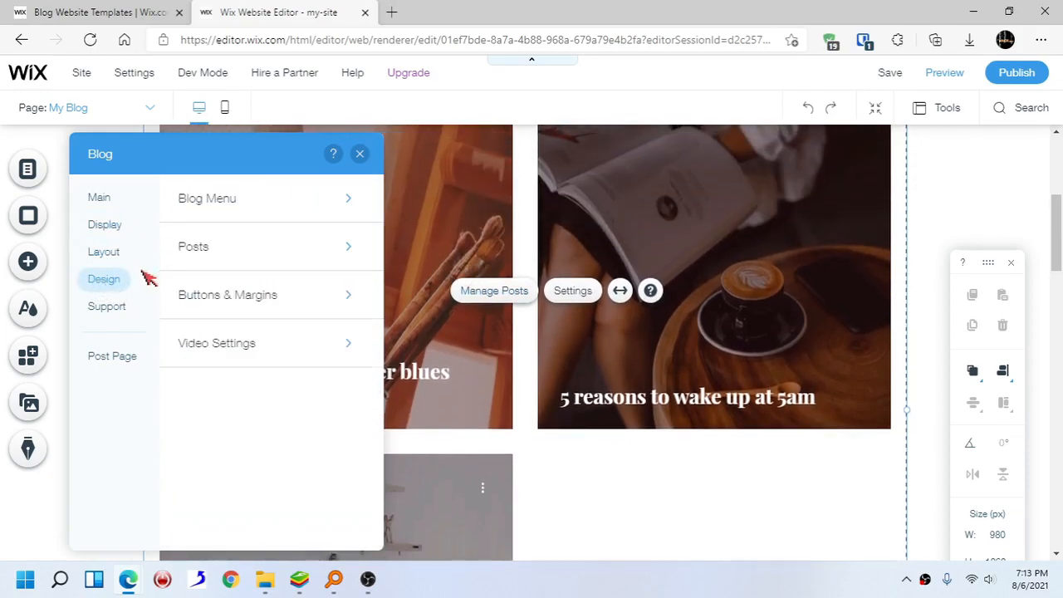
pyautogui.click(347, 249)
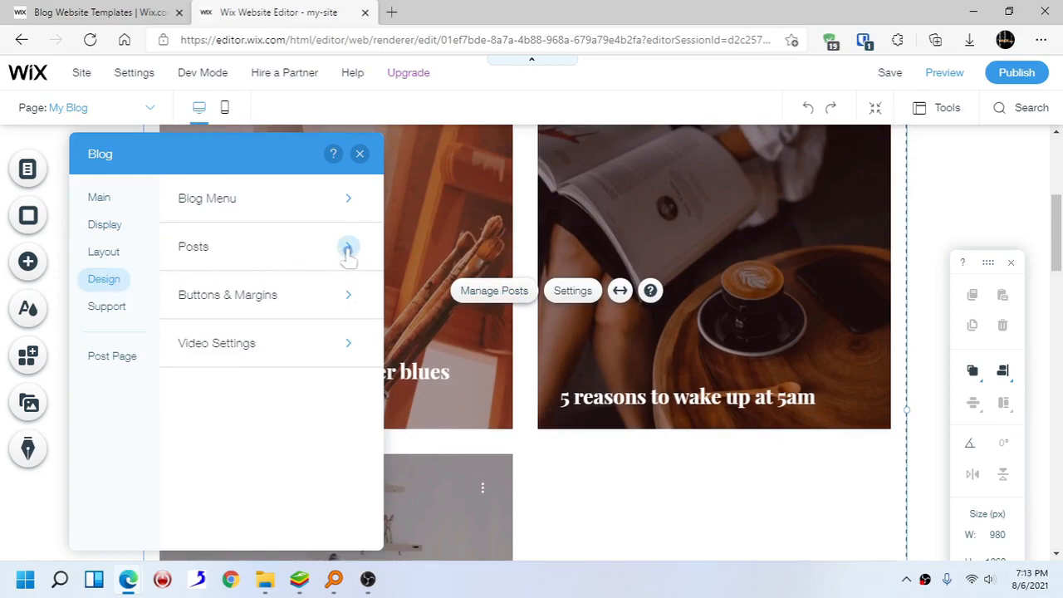
pyautogui.scroll(4, 496, 294)
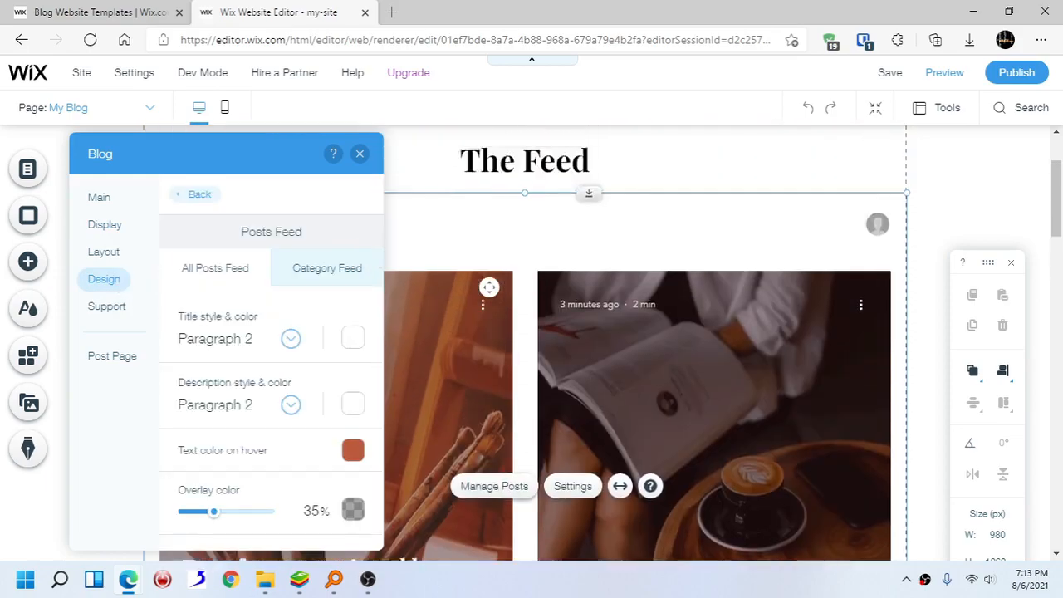
pyautogui.scroll(-3, 490, 297)
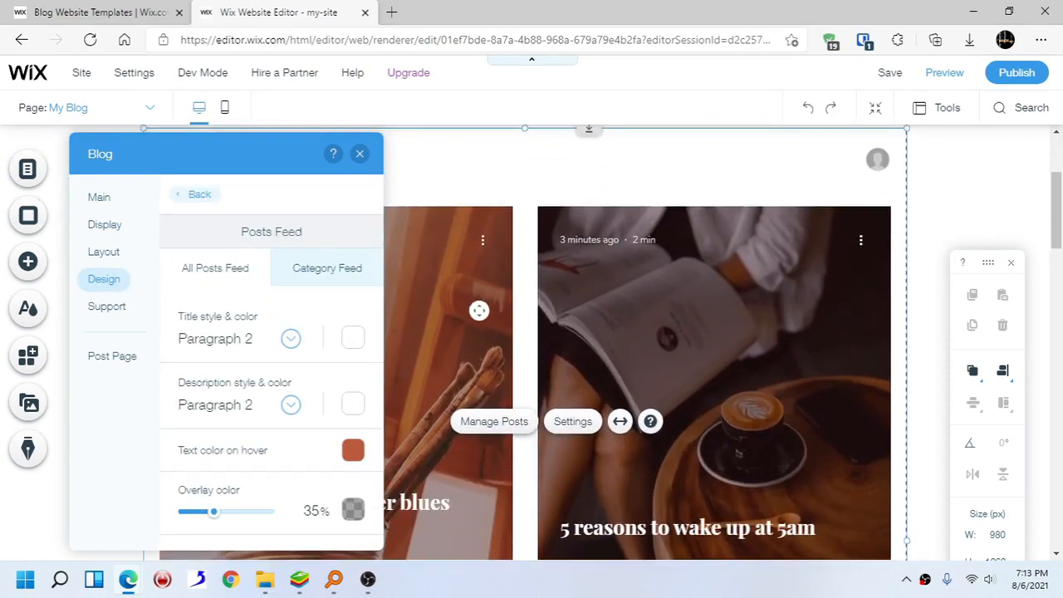
pyautogui.click(355, 404)
pyautogui.click(419, 447)
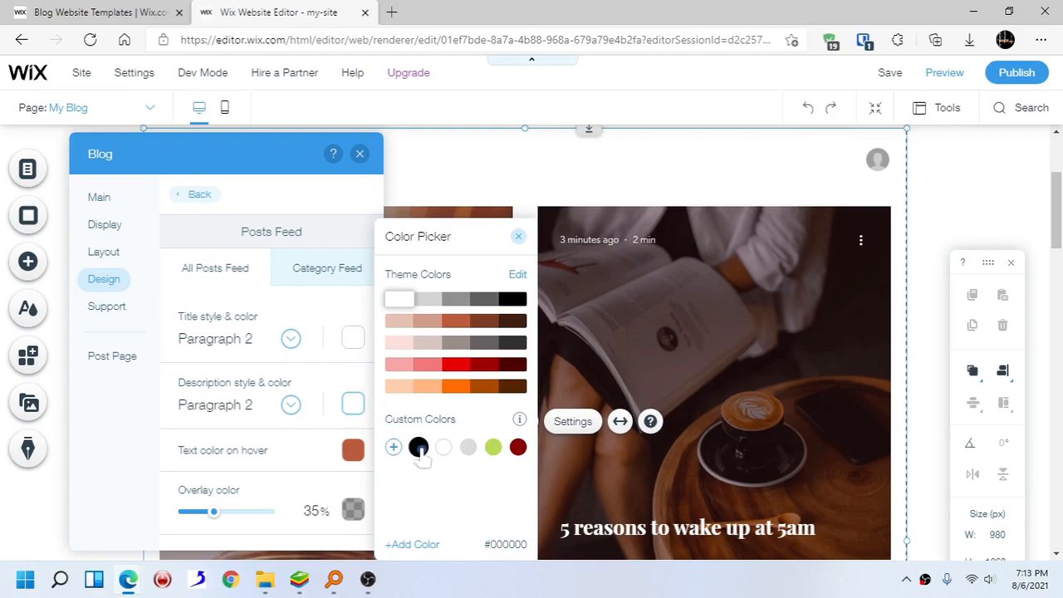
pyautogui.click(169, 386)
pyautogui.click(193, 197)
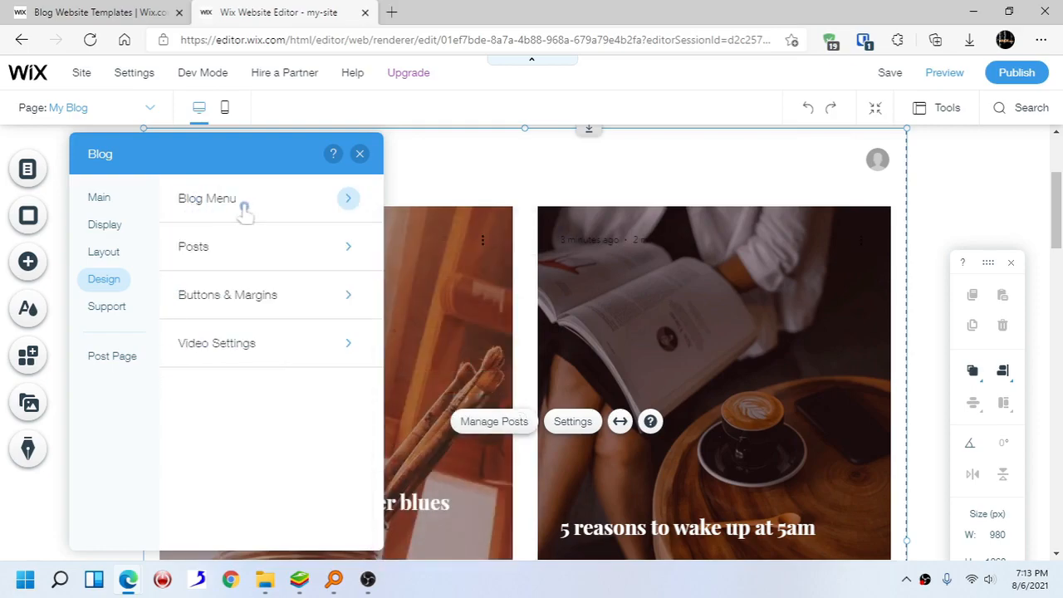
# - Open the Blog Menu design settings and set the alert icon color to orange
pyautogui.click(277, 213)
pyautogui.scroll(3, 490, 261)
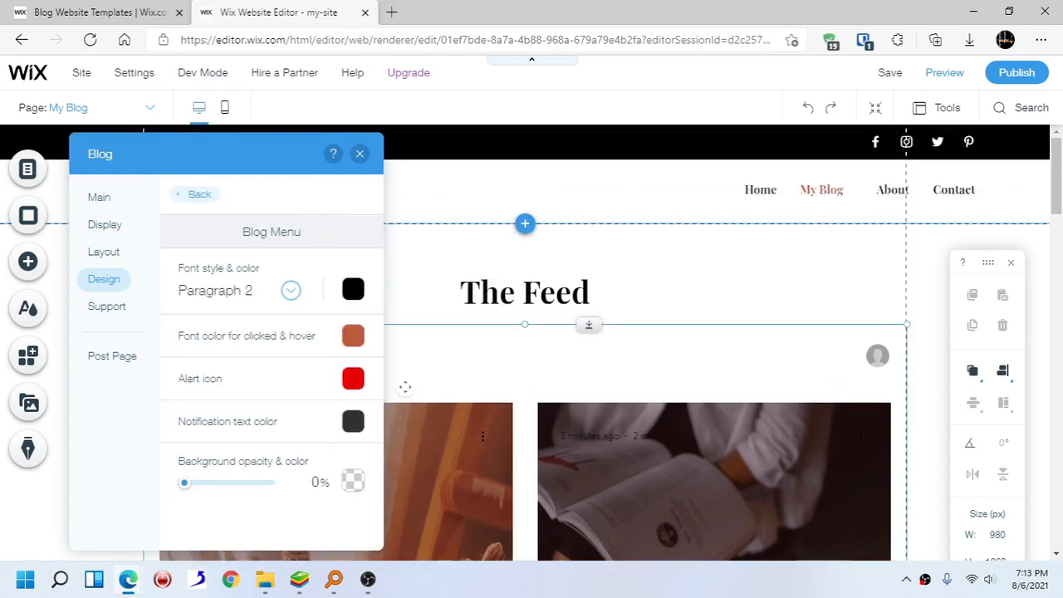
pyautogui.click(360, 384)
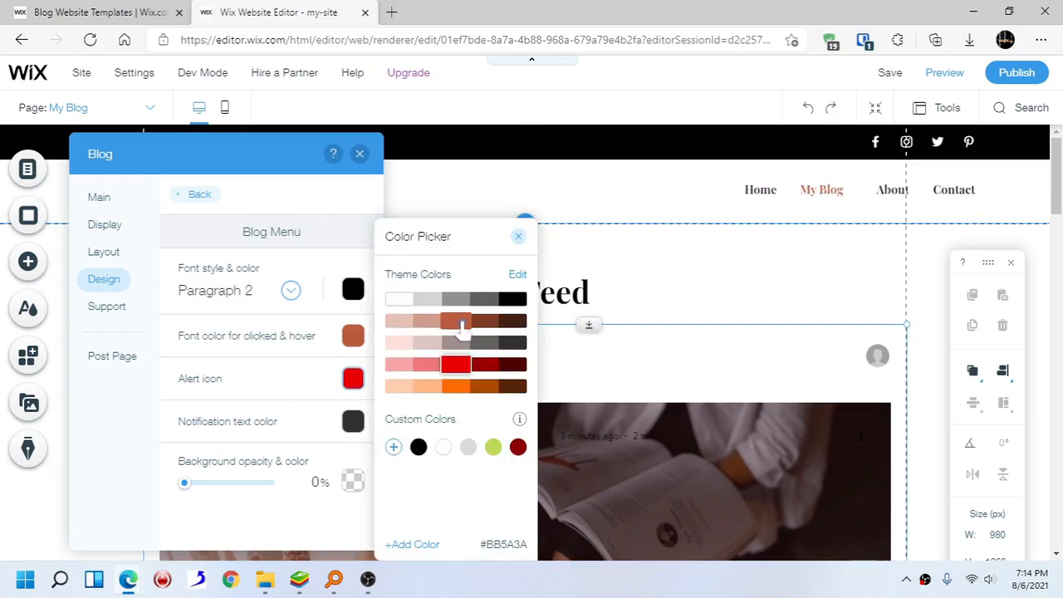
pyautogui.click(455, 385)
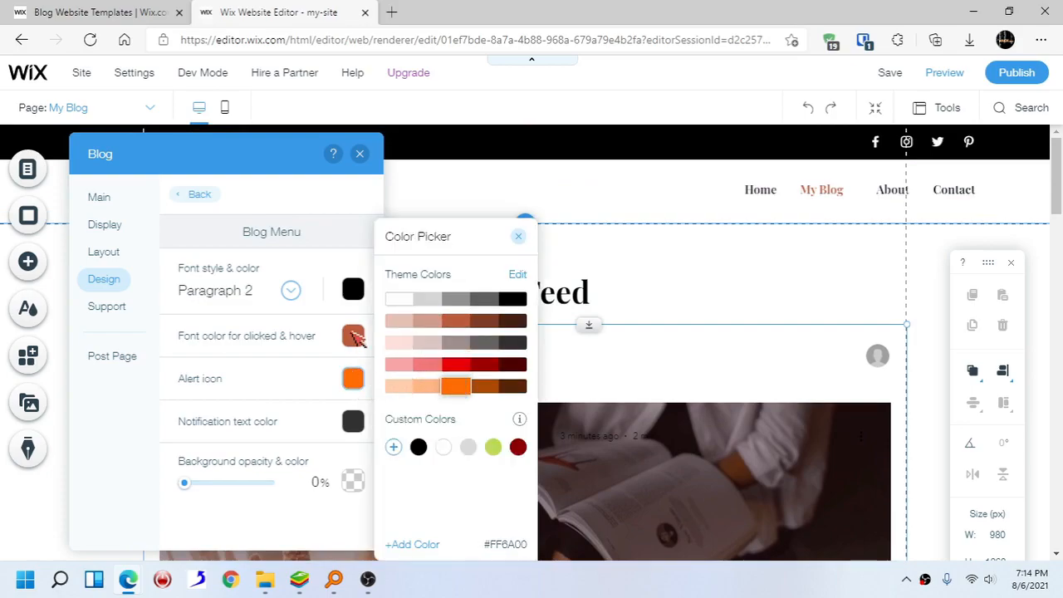
pyautogui.click(357, 338)
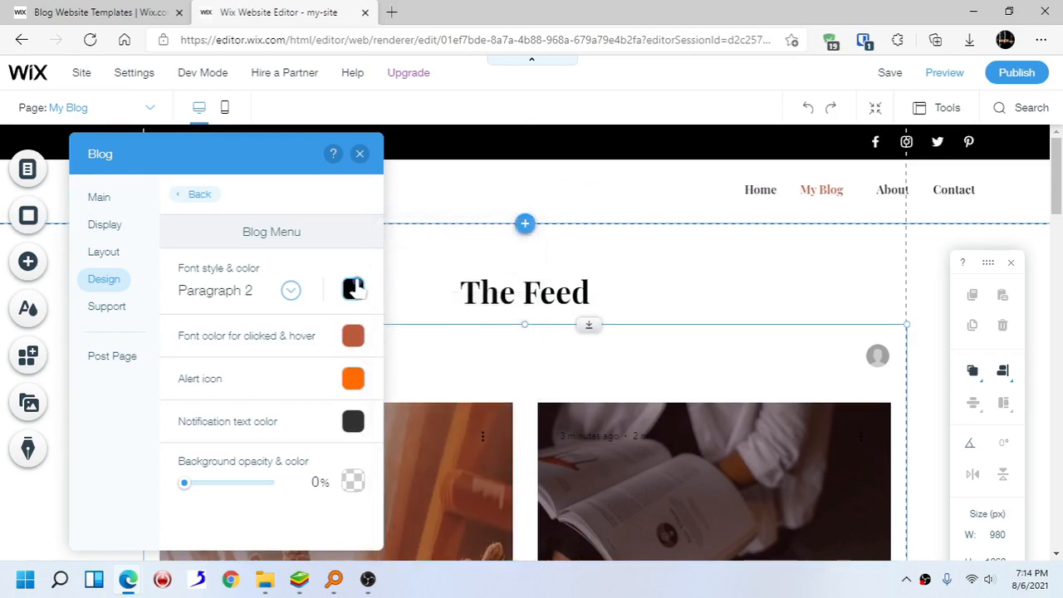
# - Set the blog menu font color to the green custom color and close the blog settings
pyautogui.click(353, 286)
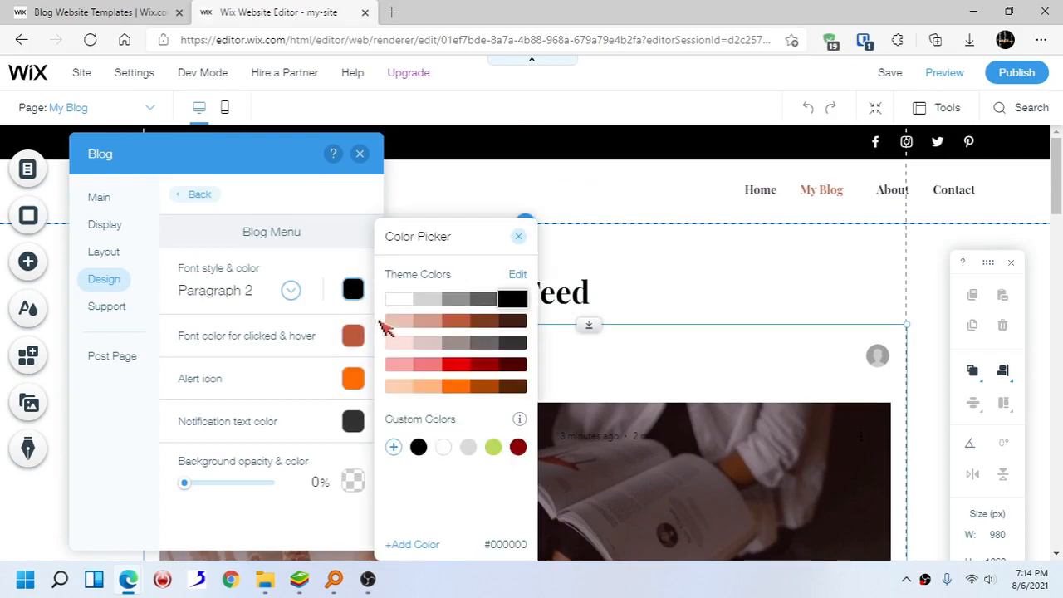
pyautogui.click(492, 453)
pyautogui.click(170, 395)
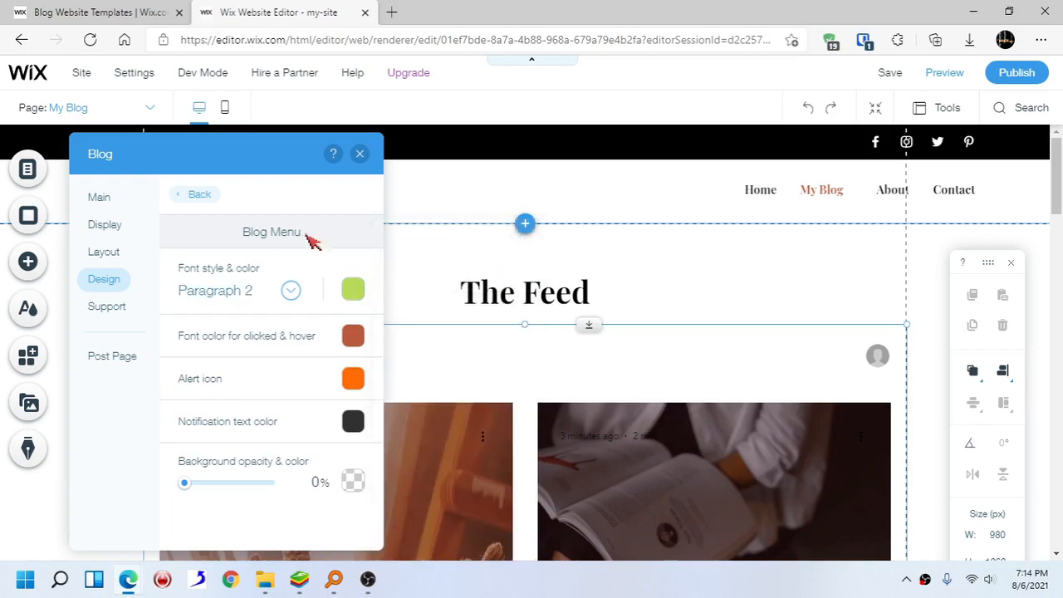
pyautogui.click(359, 153)
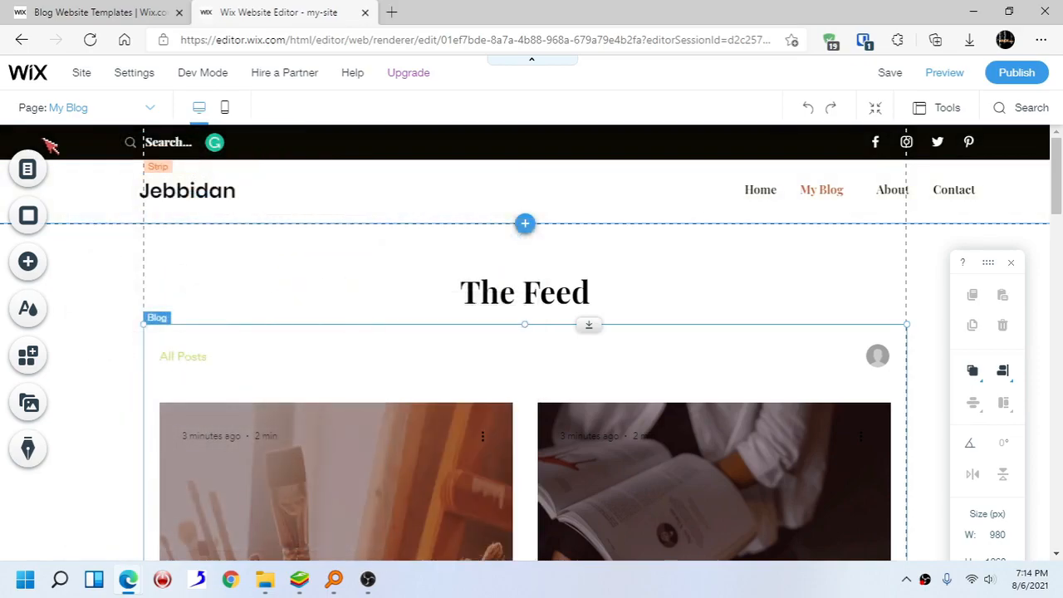
# - Switch the editor to the Home page through the site pages list
pyautogui.click(24, 172)
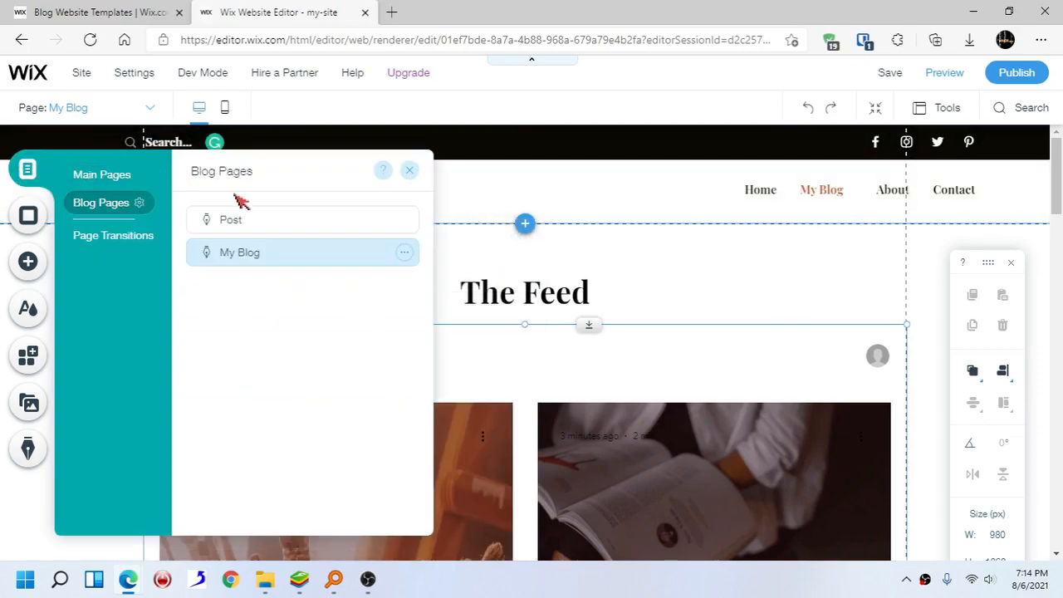
pyautogui.click(120, 182)
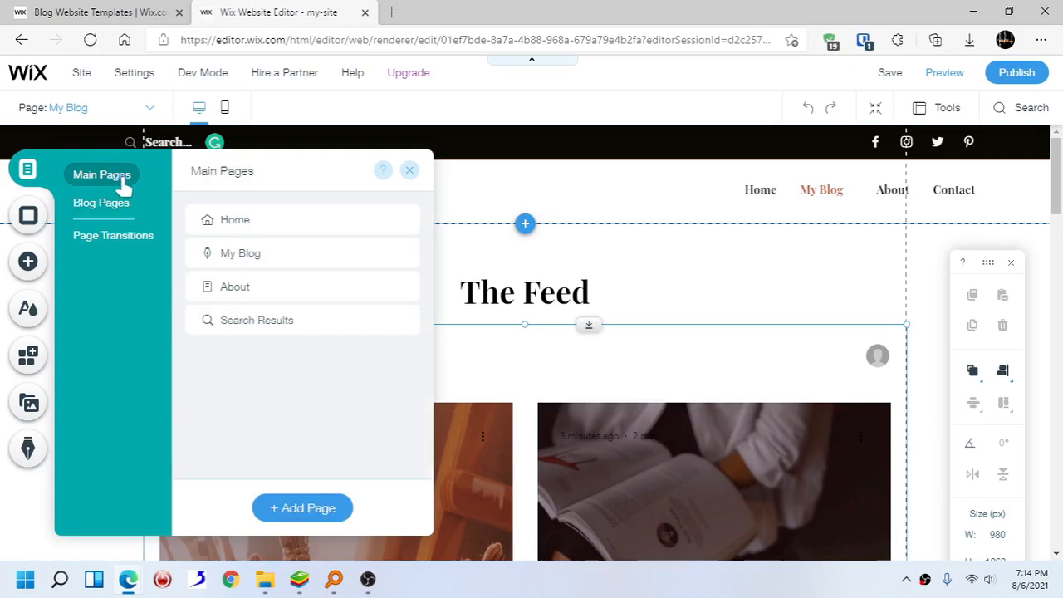
pyautogui.click(344, 219)
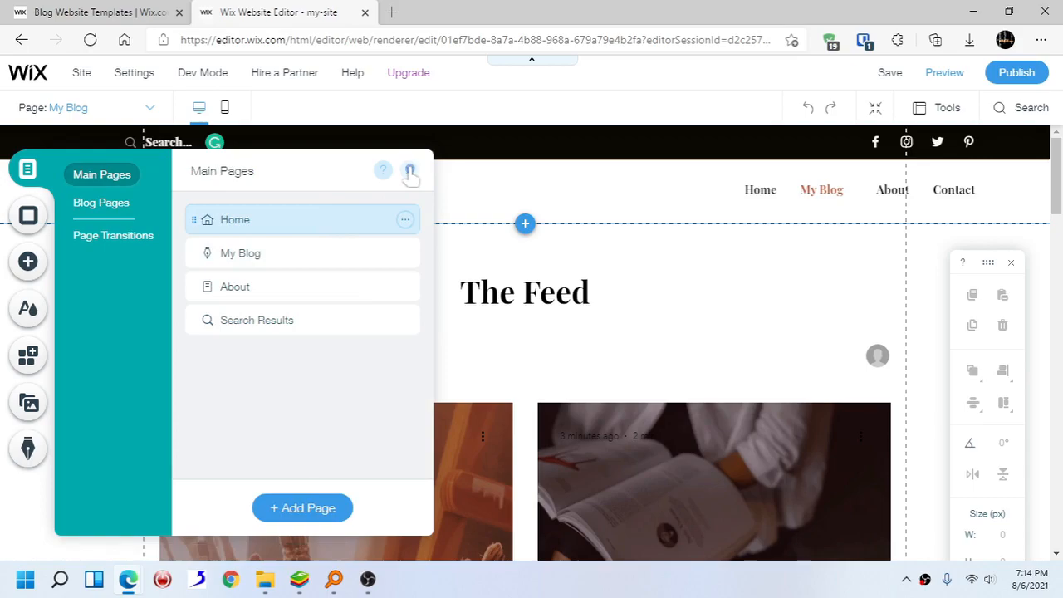
pyautogui.click(410, 171)
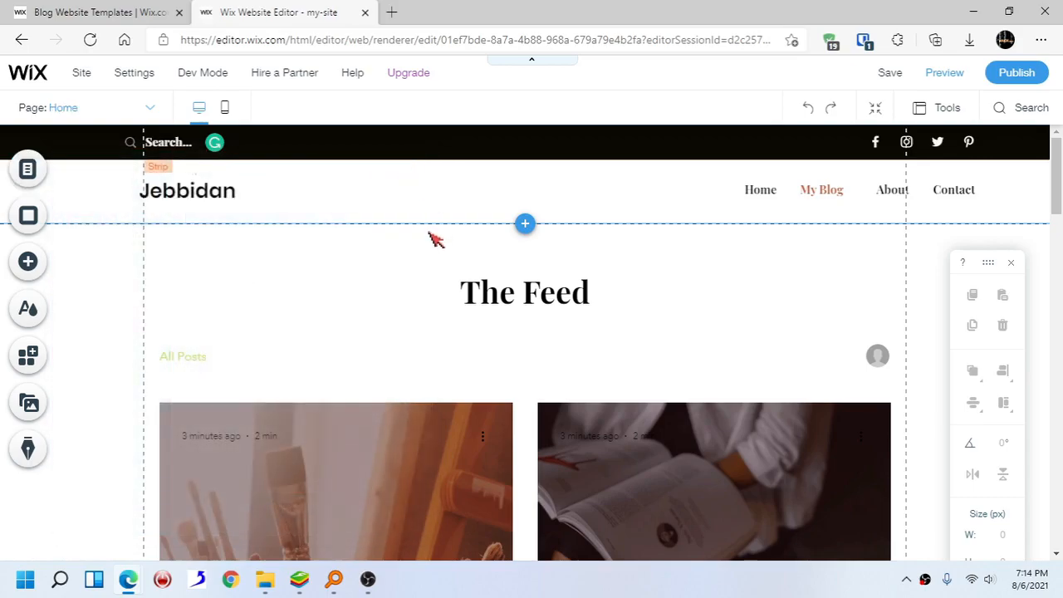
# - Scroll through the Home page to review its sections down to the bottom
pyautogui.scroll(-3, 448, 290)
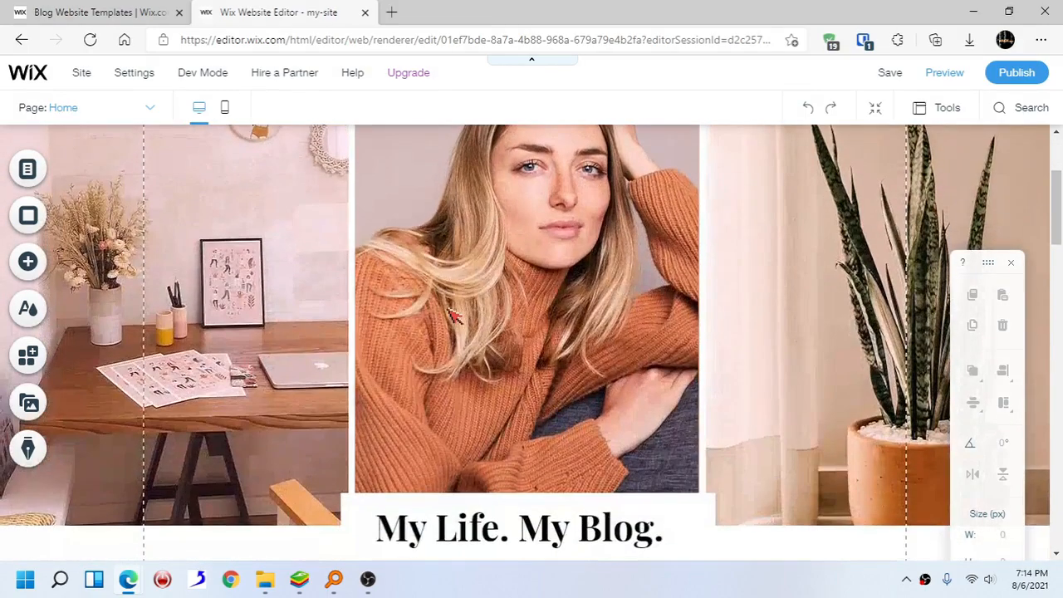
pyautogui.scroll(-5, 453, 314)
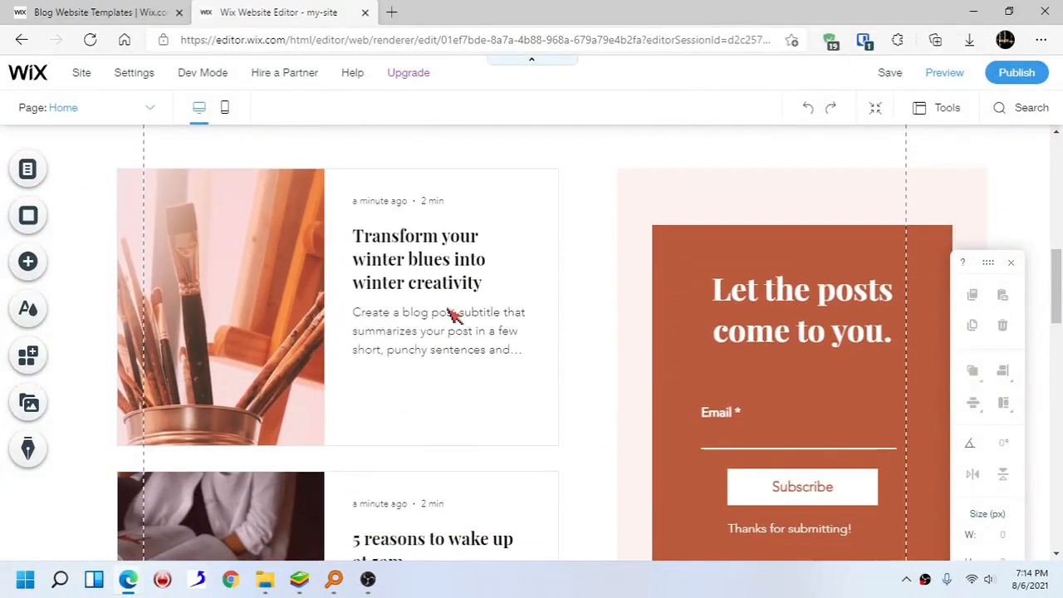
pyautogui.scroll(5, 453, 315)
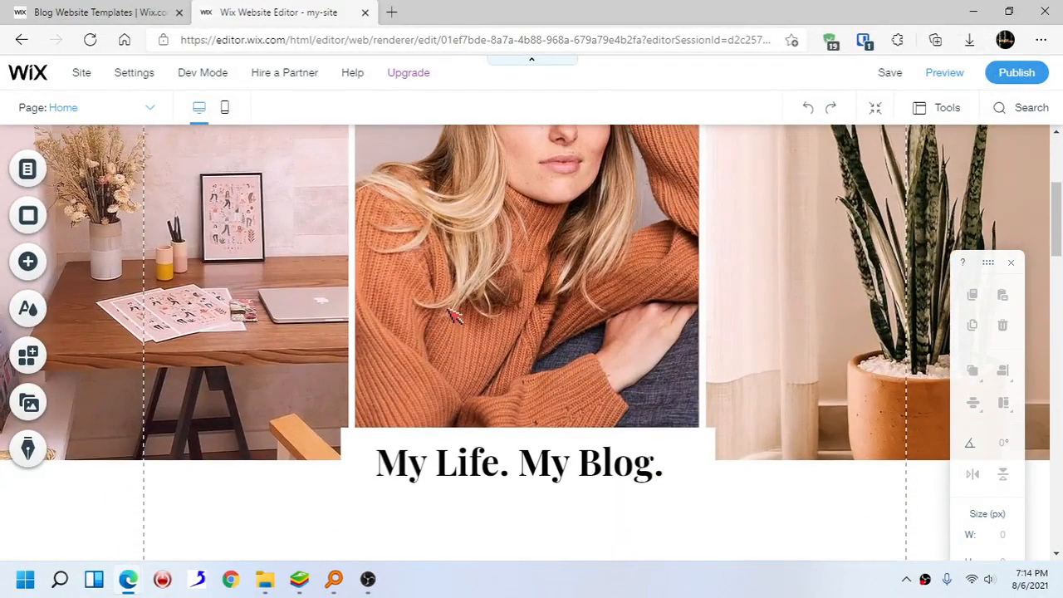
pyautogui.scroll(3, 453, 314)
pyautogui.click(447, 308)
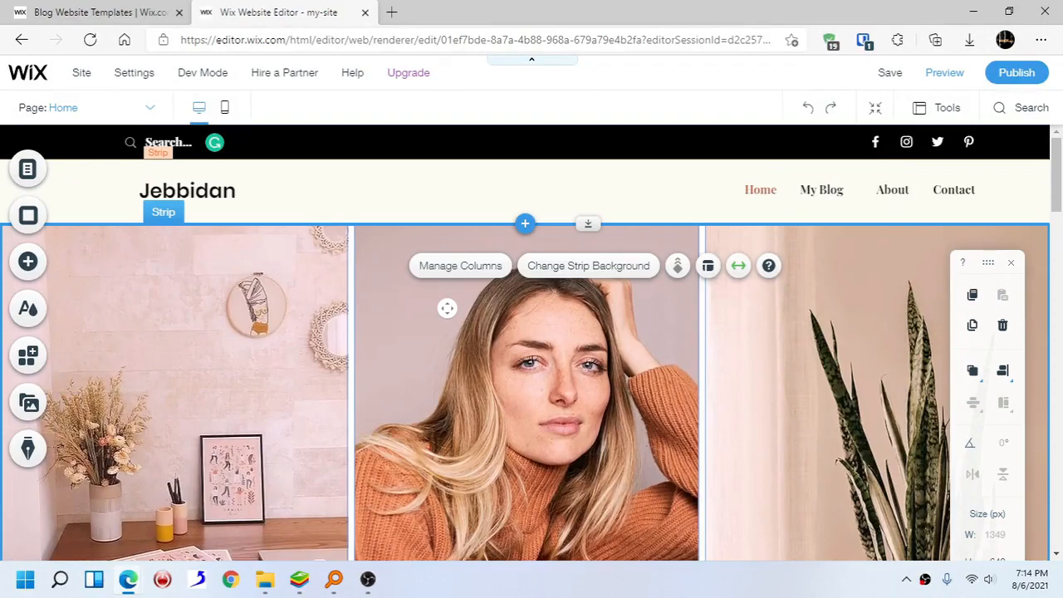
pyautogui.scroll(-6, 448, 310)
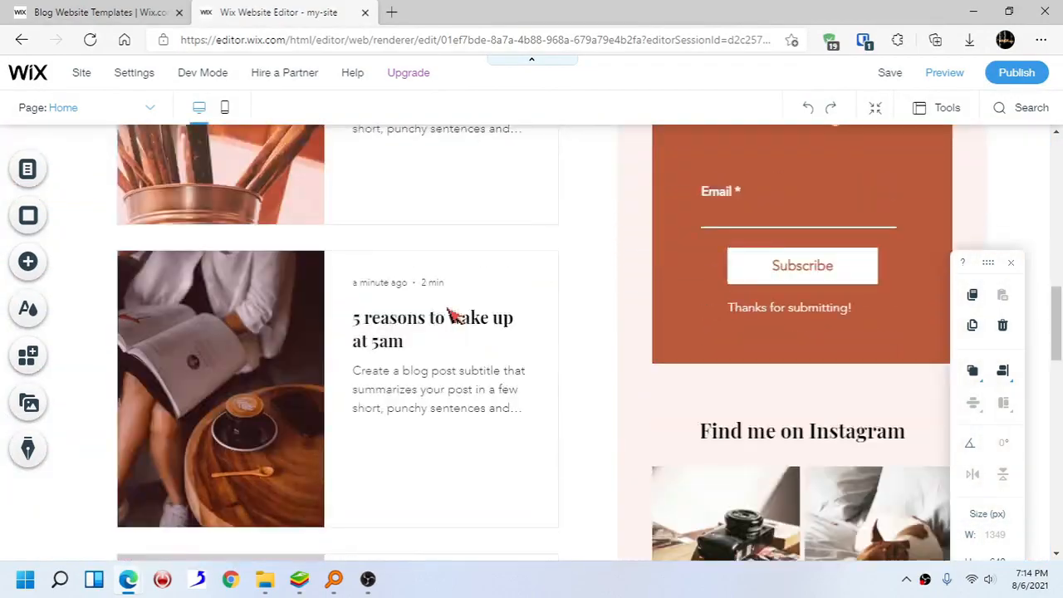
pyautogui.moveTo(1056, 324); pyautogui.dragTo(1052, 412)
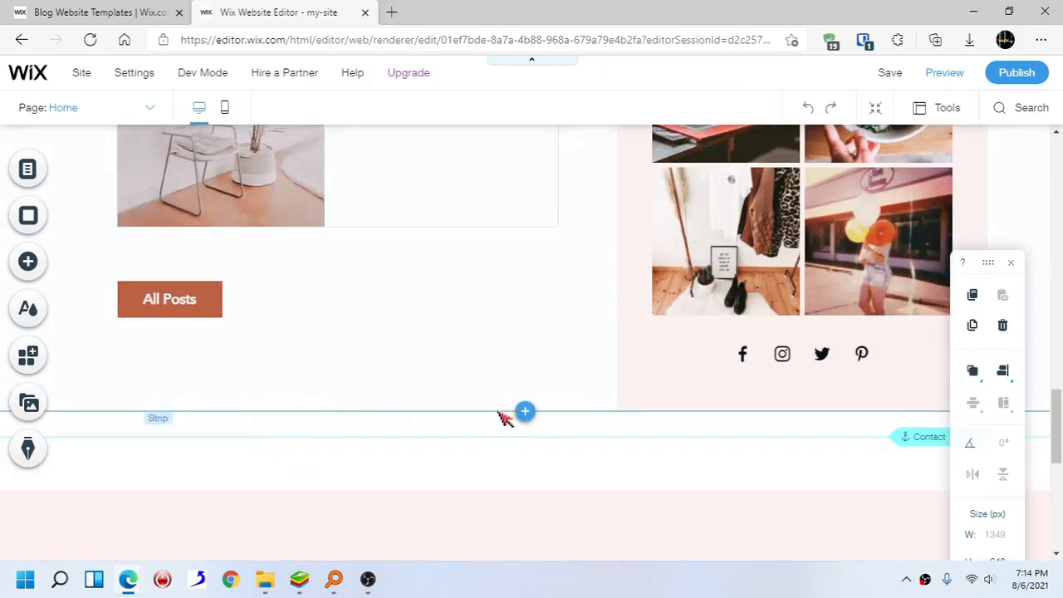
# - Add a blank white Classic strip below the Home page's existing content
pyautogui.click(525, 438)
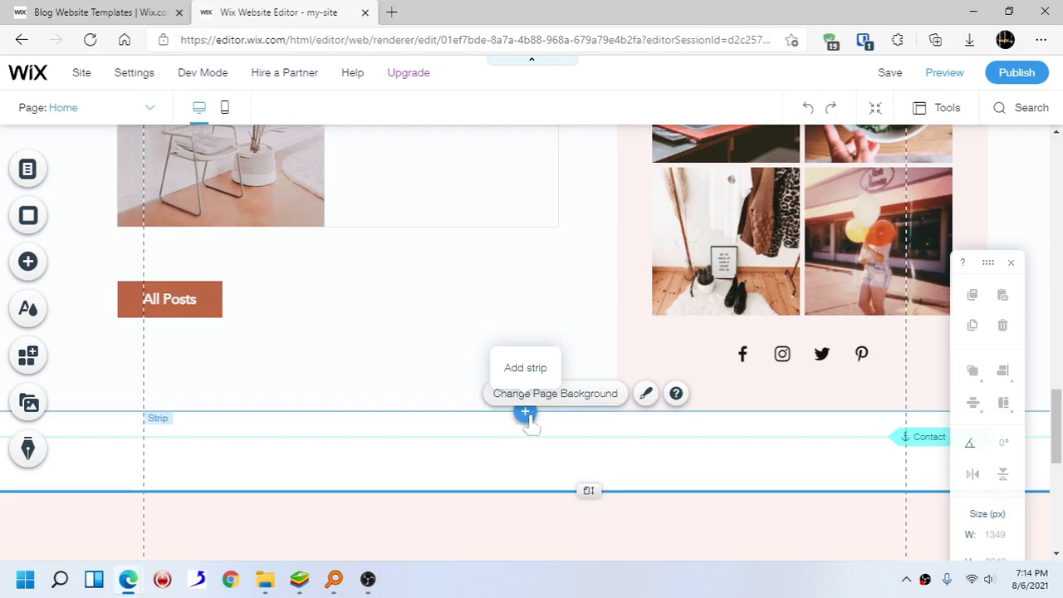
pyautogui.click(524, 415)
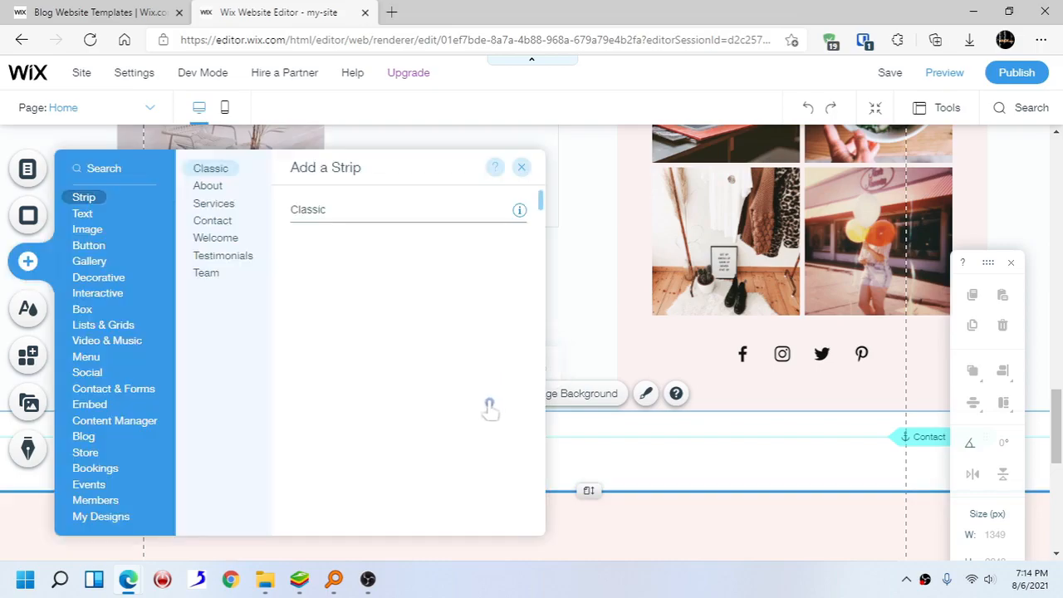
pyautogui.scroll(-5, 458, 332)
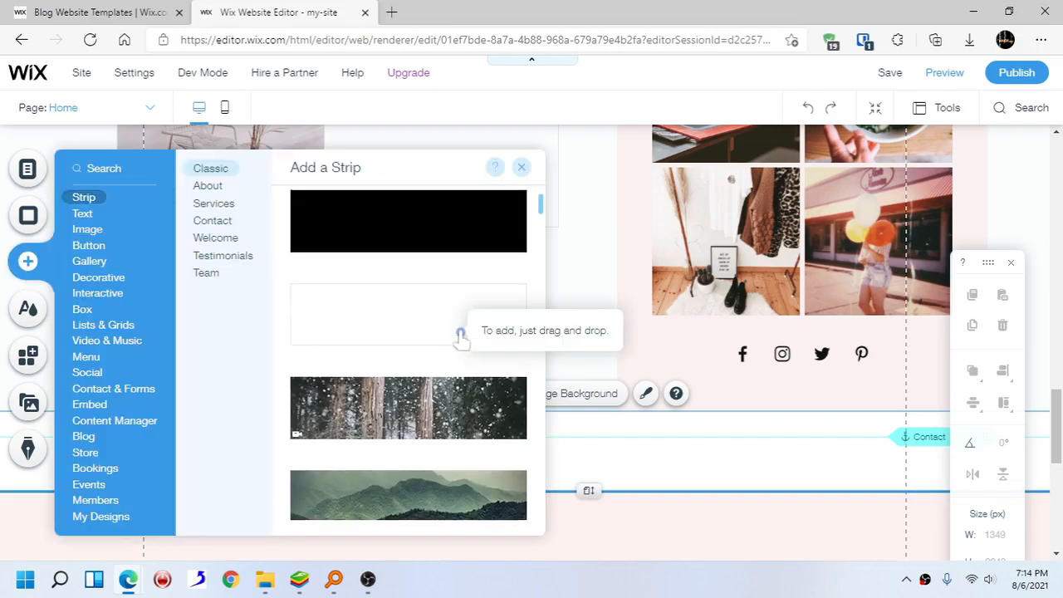
pyautogui.scroll(-6, 458, 340)
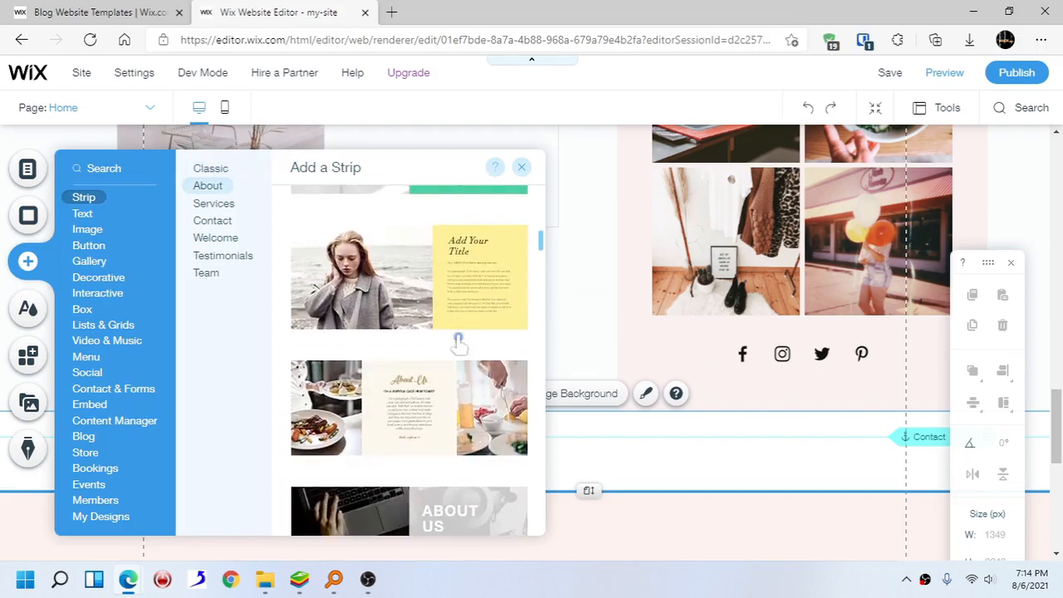
pyautogui.scroll(5, 458, 346)
pyautogui.scroll(5, 459, 347)
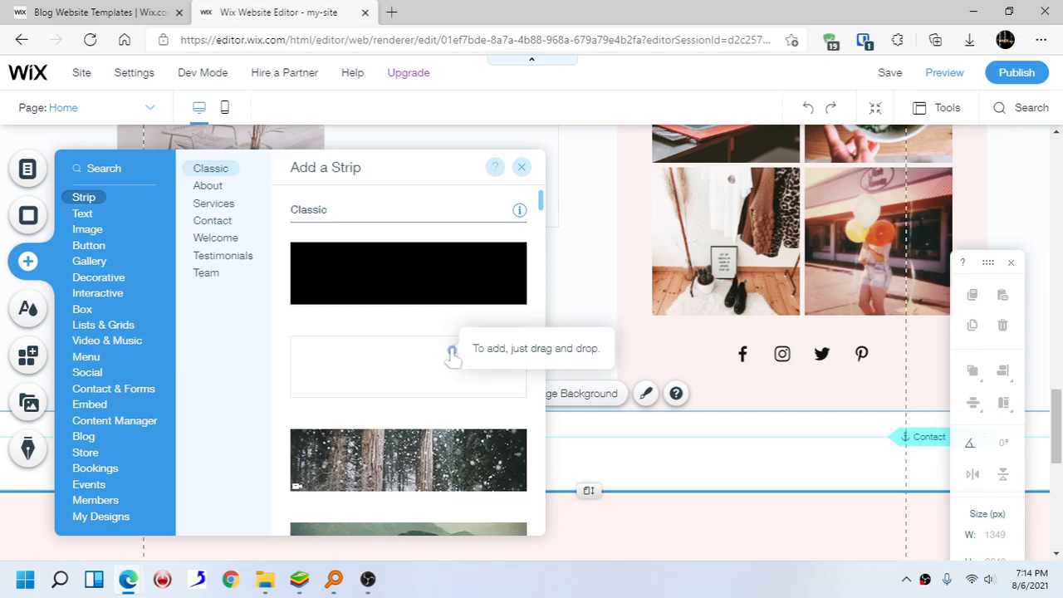
pyautogui.click(451, 353)
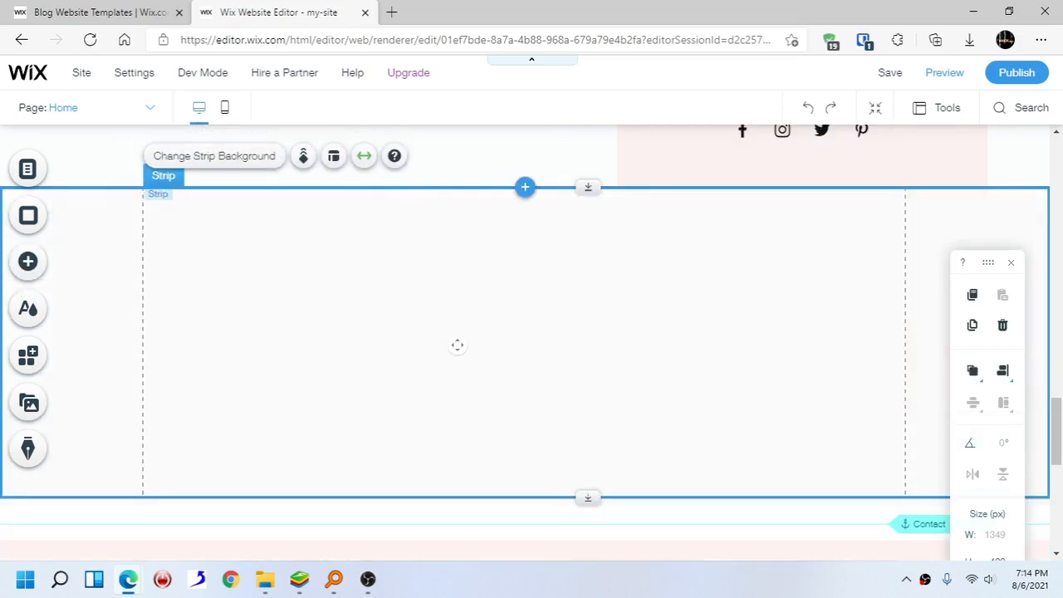
pyautogui.scroll(2, 505, 311)
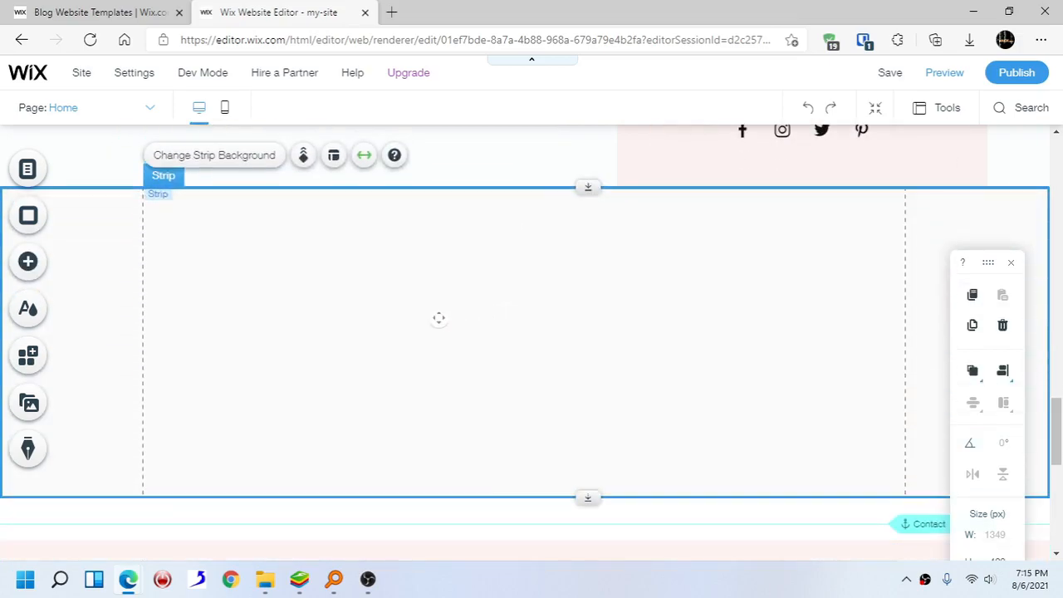
pyautogui.click(29, 263)
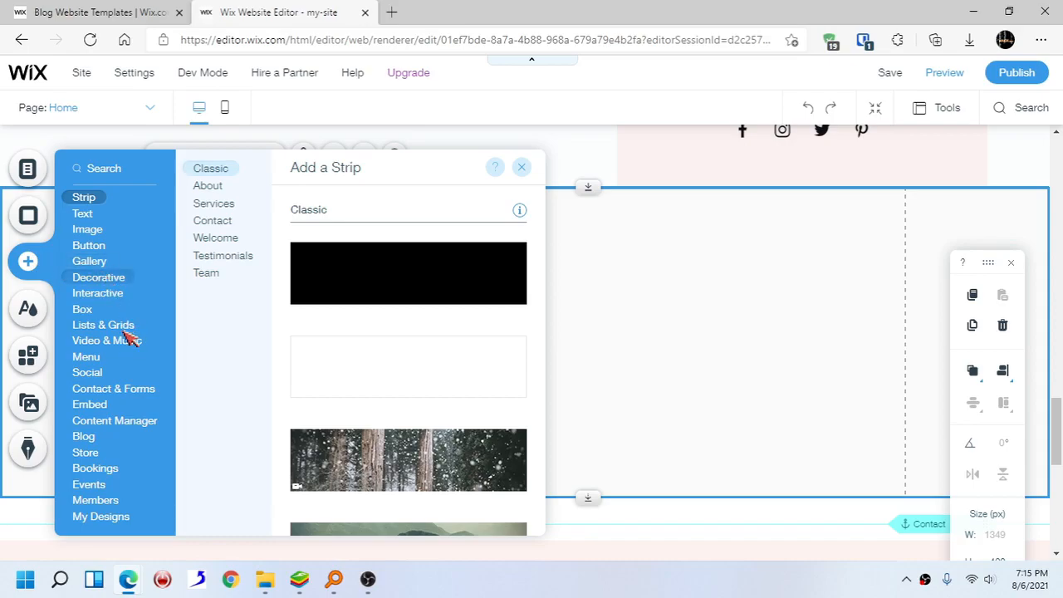
pyautogui.click(93, 276)
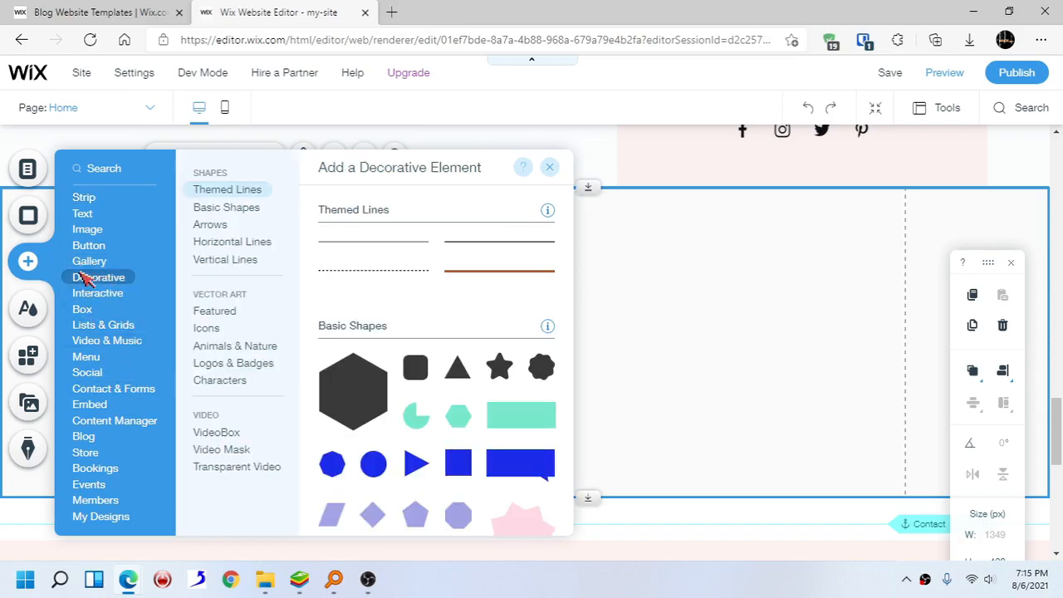
pyautogui.click(87, 230)
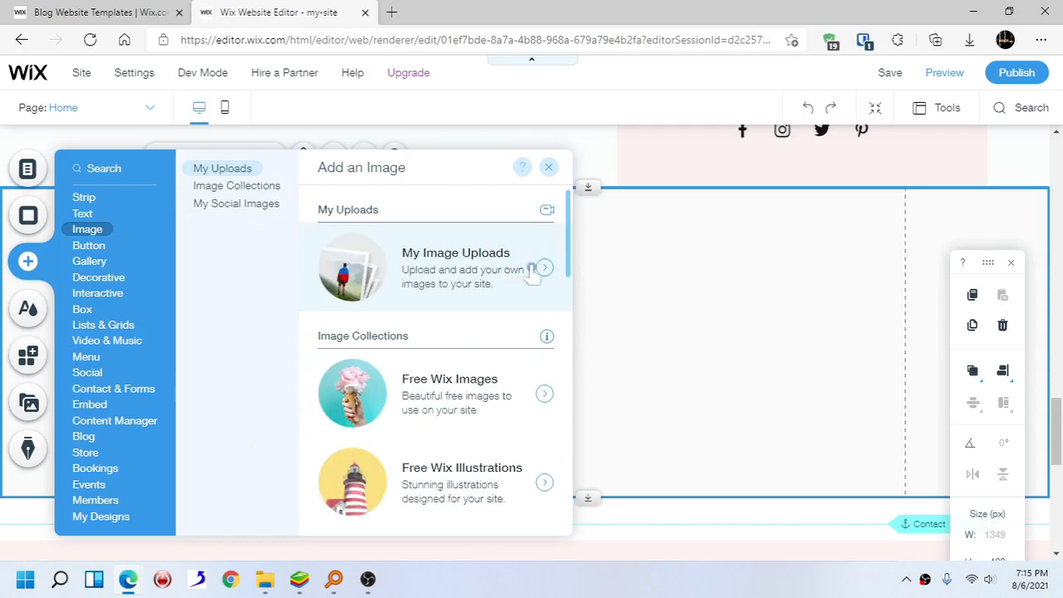
pyautogui.click(542, 269)
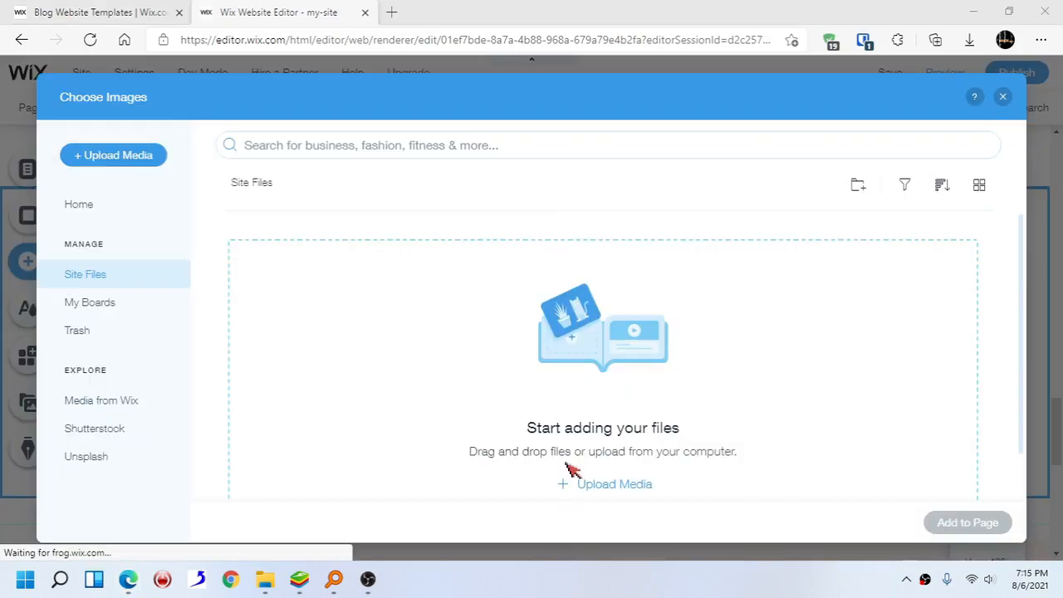
pyautogui.scroll(-2, 581, 403)
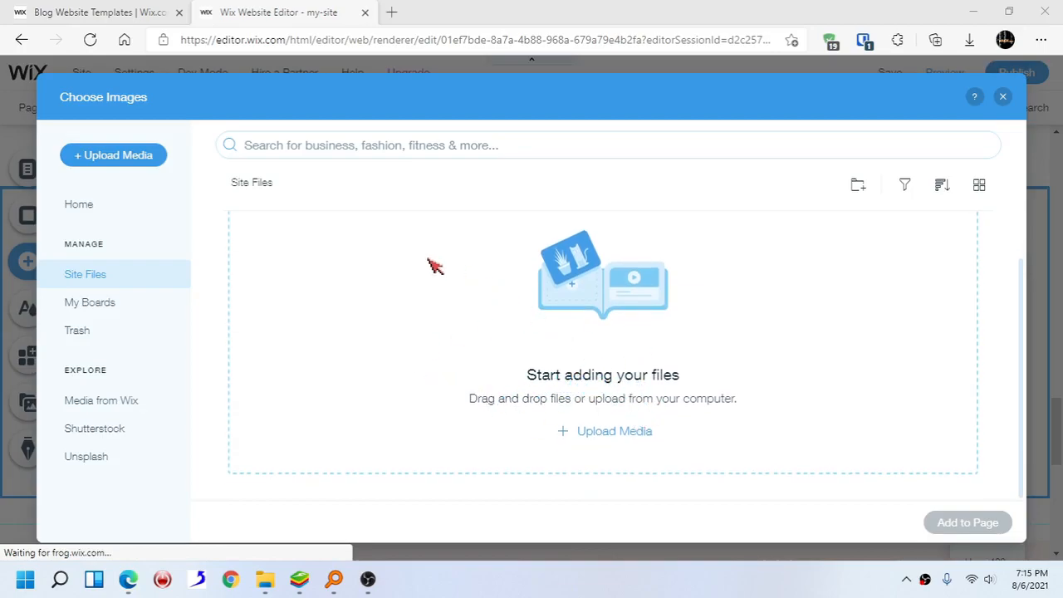
pyautogui.click(623, 435)
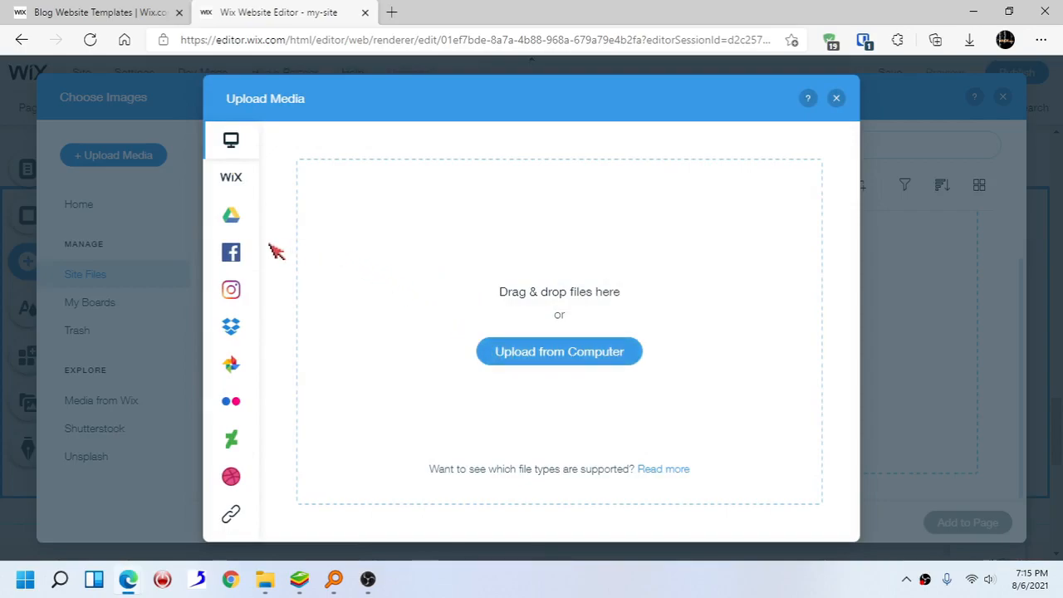
pyautogui.moveTo(234, 257)
pyautogui.click(545, 351)
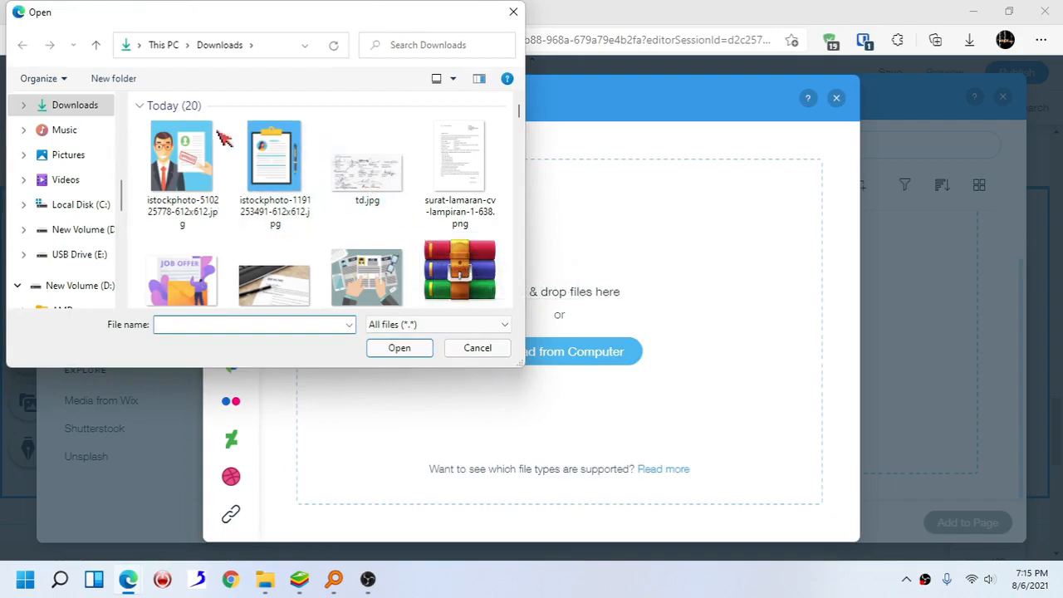
pyautogui.click(196, 148)
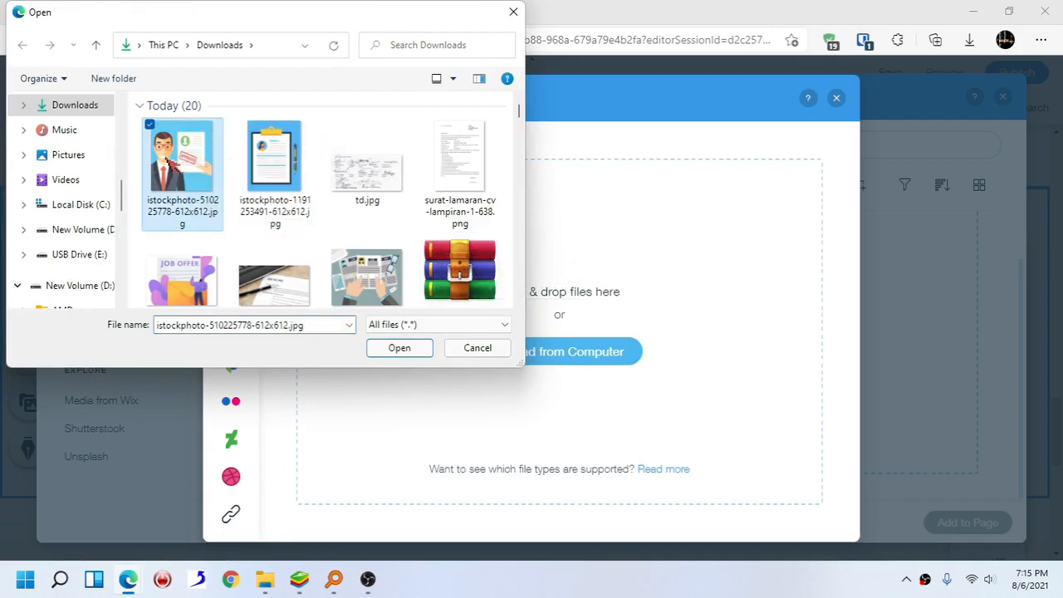
pyautogui.doubleClick(194, 154)
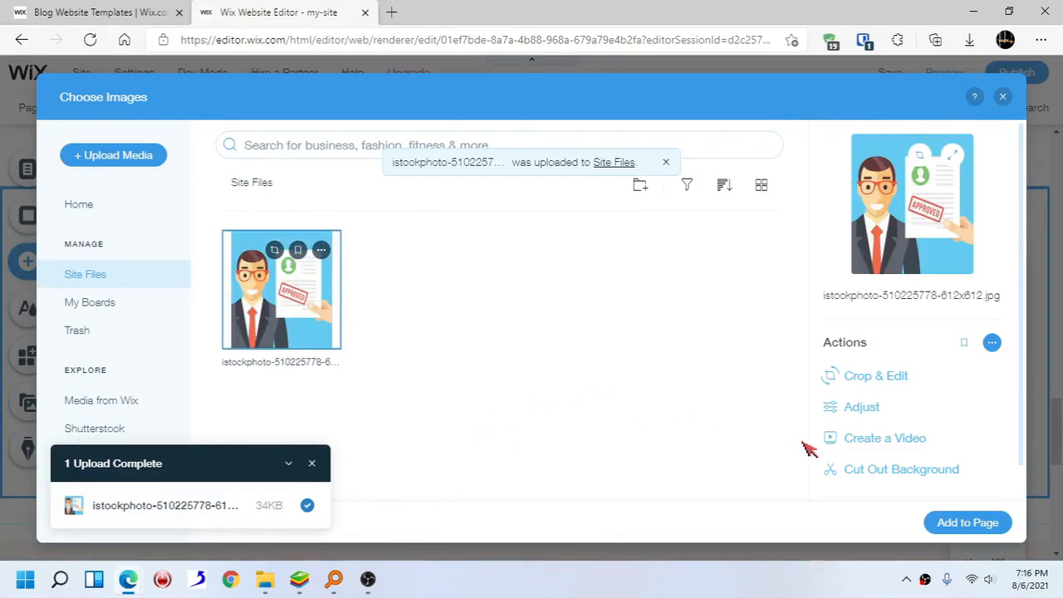
# - Add the uploaded image to the new strip and nudge it slightly up and right
pyautogui.click(967, 523)
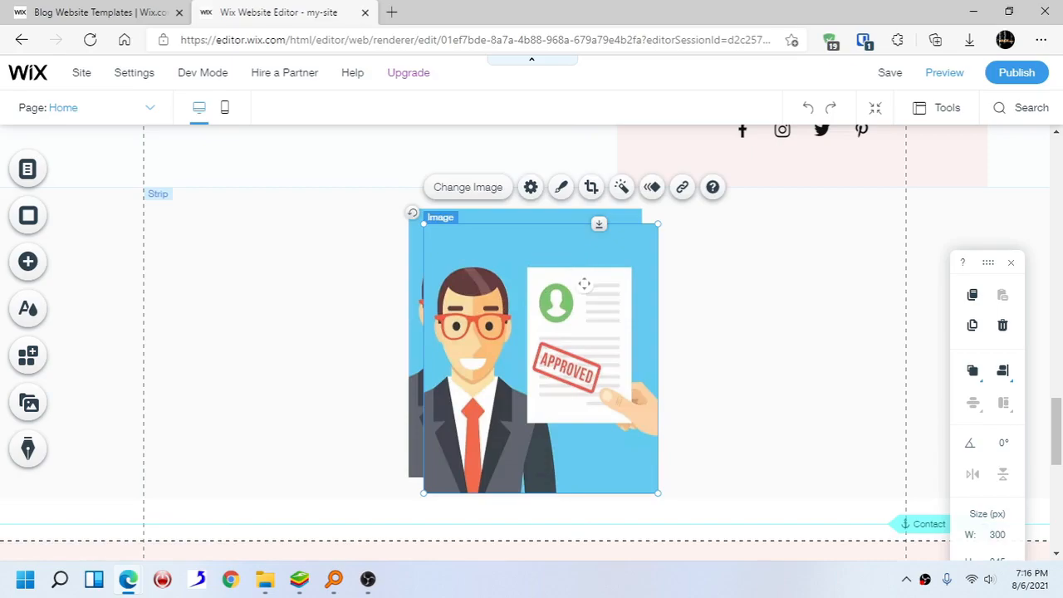
pyautogui.moveTo(568, 295)
pyautogui.mouseDown()
pyautogui.moveTo(579, 304)
pyautogui.moveTo(567, 276)
pyautogui.moveTo(582, 279)
pyautogui.mouseUp()
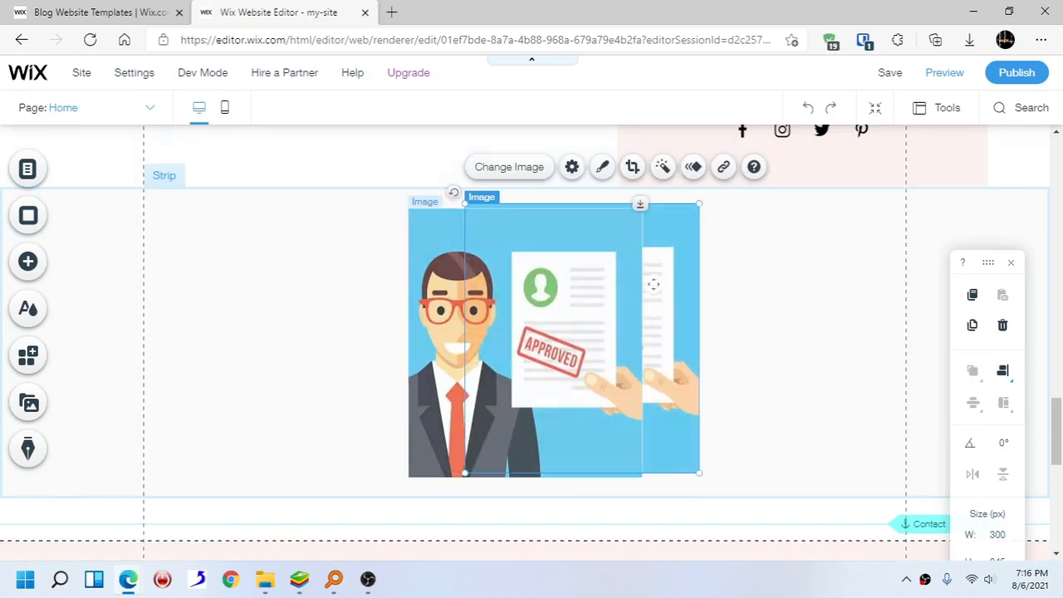
pyautogui.moveTo(447, 306); pyautogui.dragTo(492, 291)
pyautogui.click(438, 306)
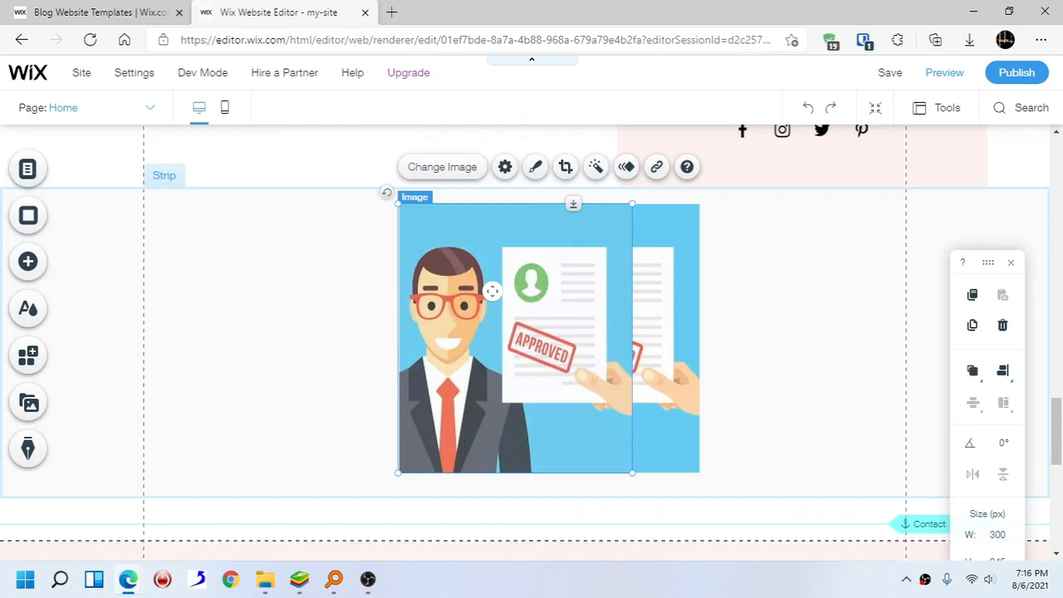
pyautogui.hotkey('ctrl', 'z')
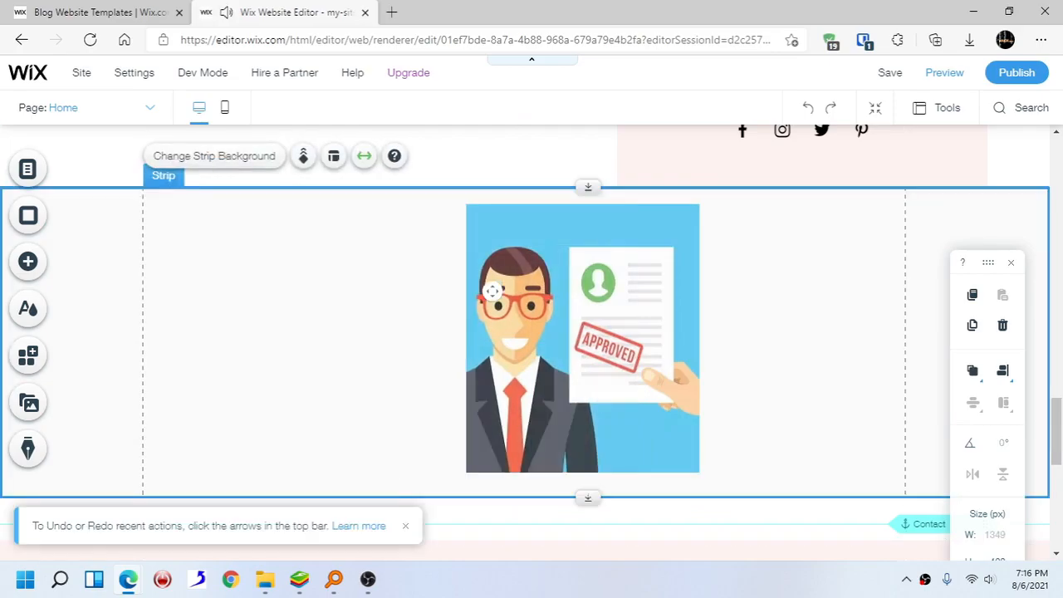
# - Move the uploaded image to the right side of the new strip
pyautogui.moveTo(579, 296); pyautogui.dragTo(731, 304)
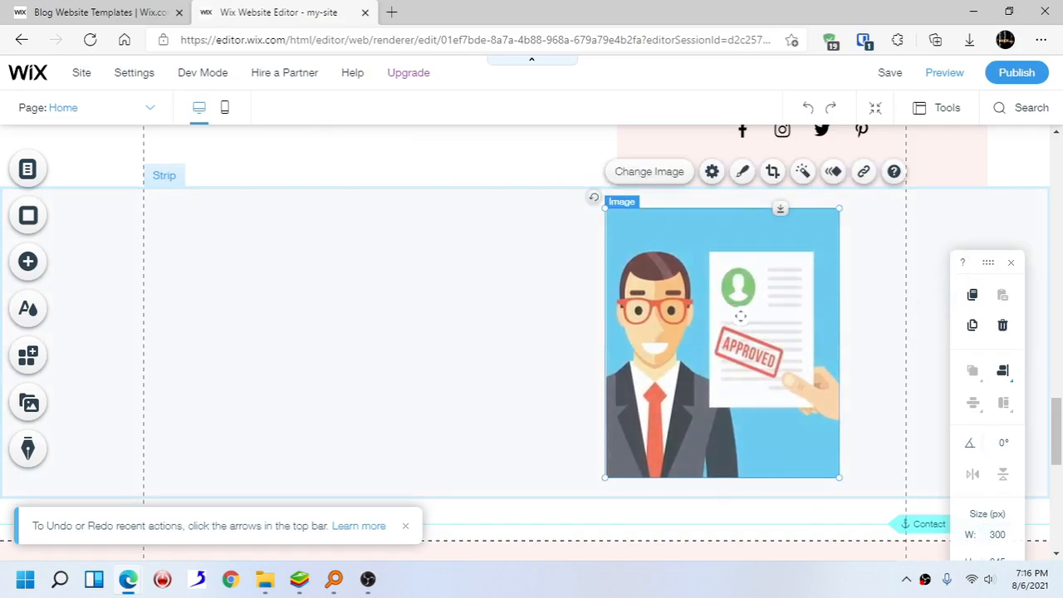
pyautogui.moveTo(976, 271); pyautogui.dragTo(432, 375)
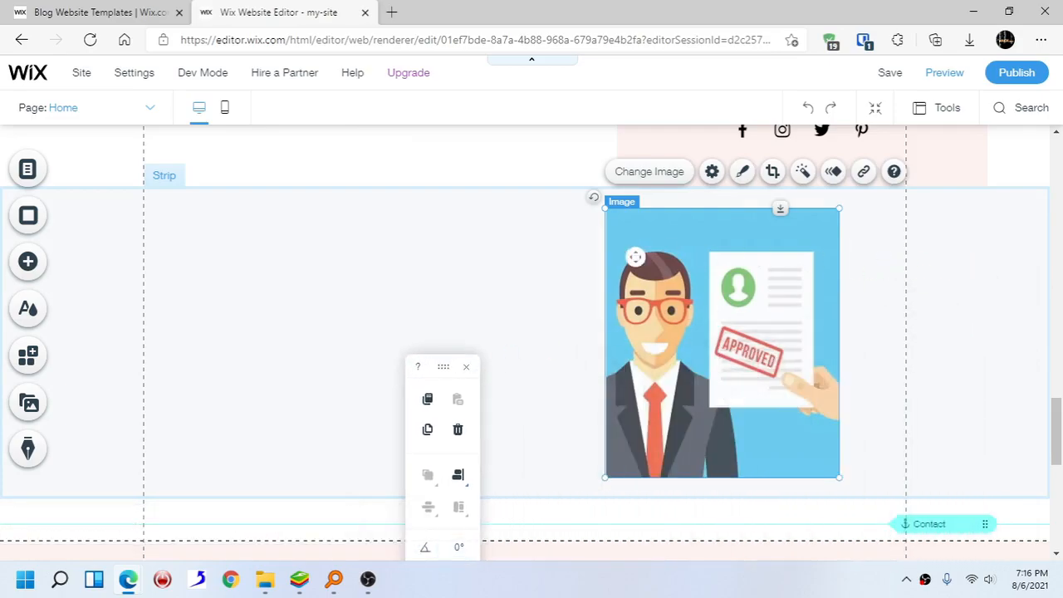
pyautogui.scroll(1, 246, 208)
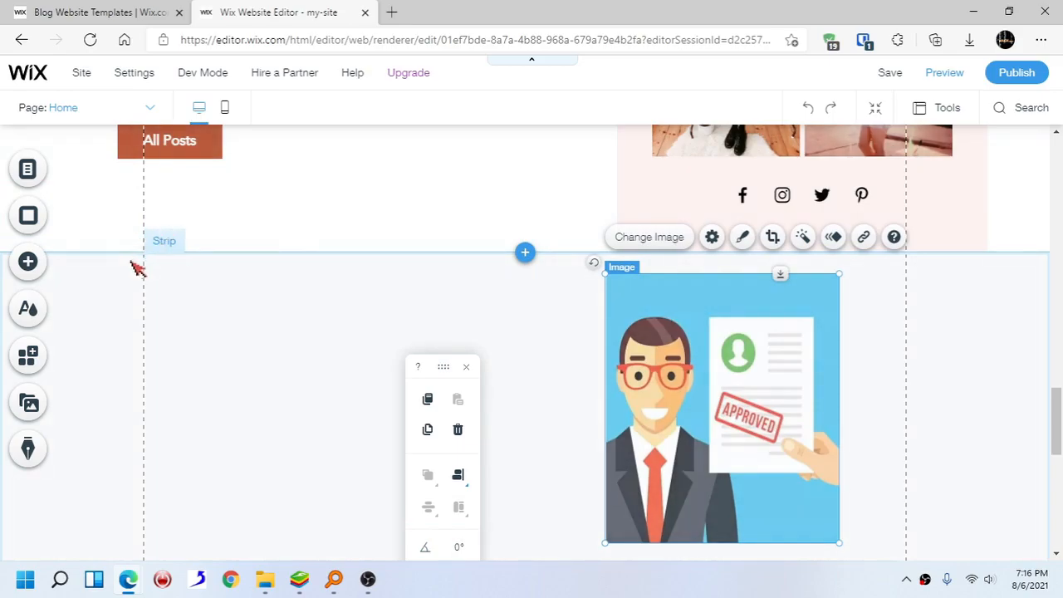
pyautogui.moveTo(686, 296); pyautogui.dragTo(836, 298)
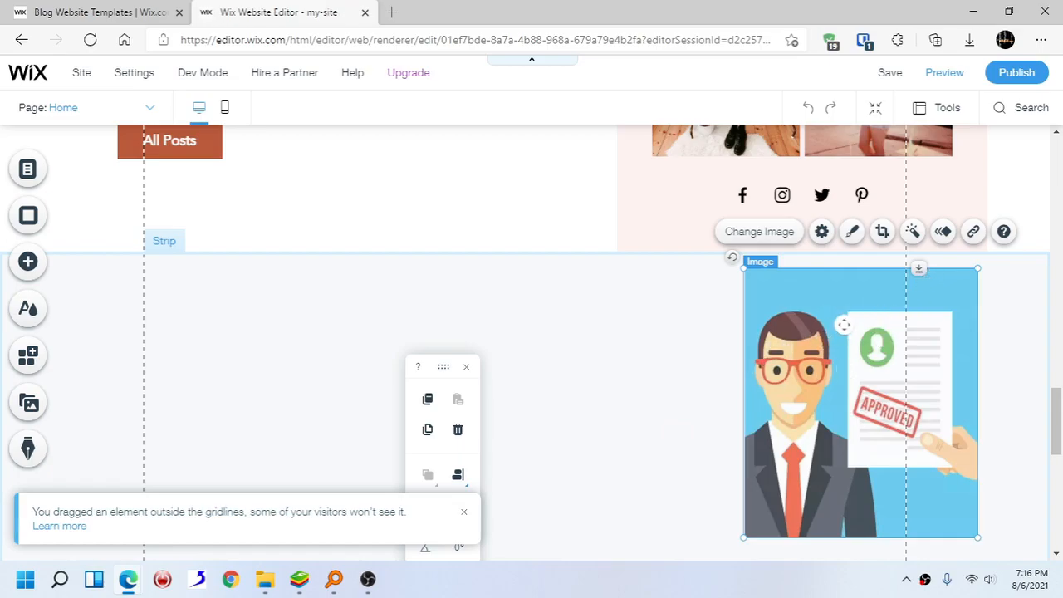
pyautogui.scroll(-1, 880, 334)
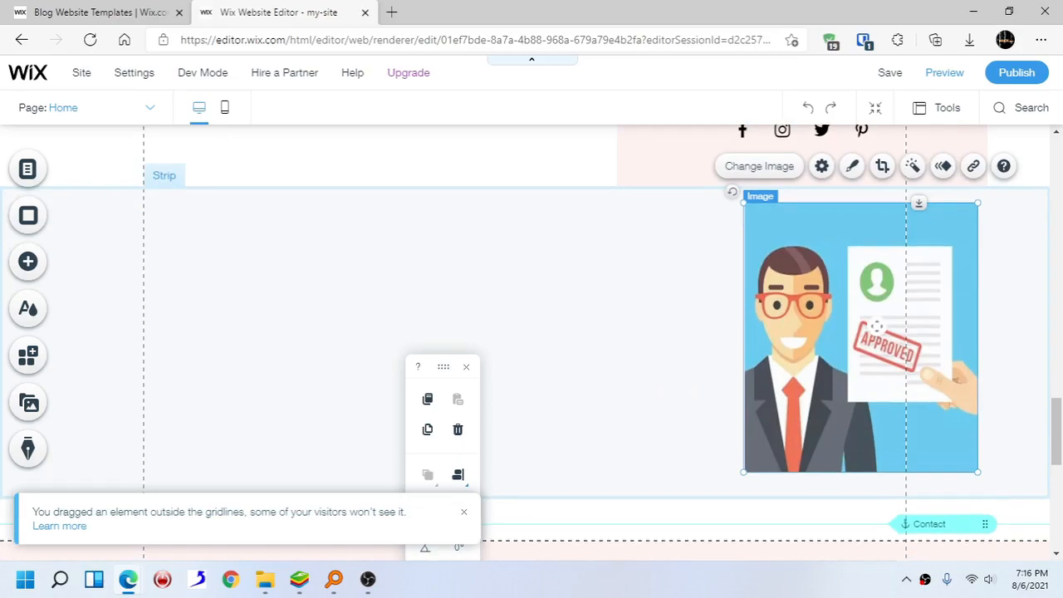
pyautogui.moveTo(852, 288); pyautogui.dragTo(870, 294)
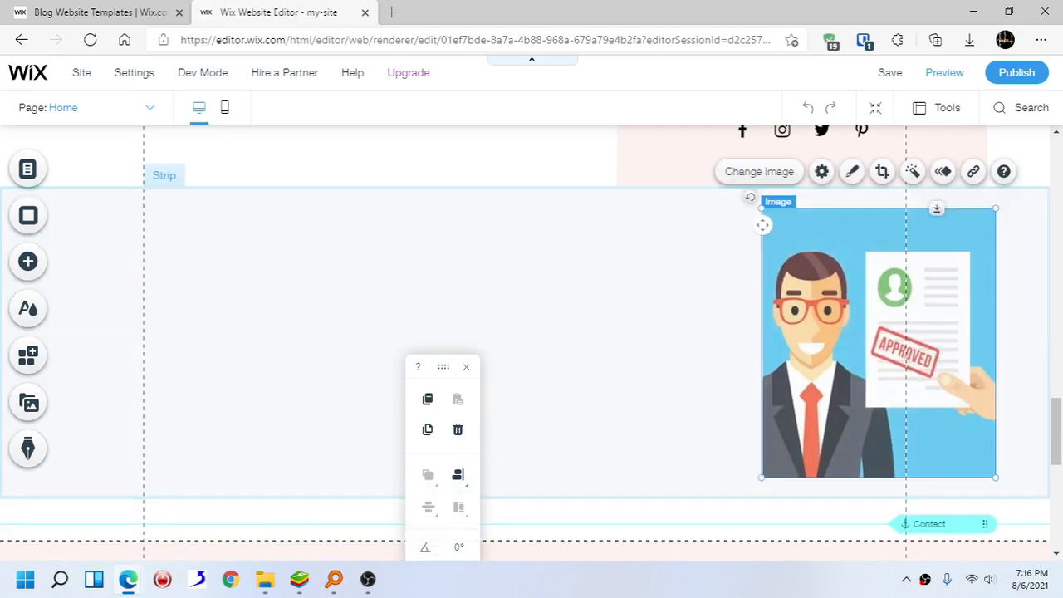
pyautogui.moveTo(826, 275); pyautogui.dragTo(816, 275)
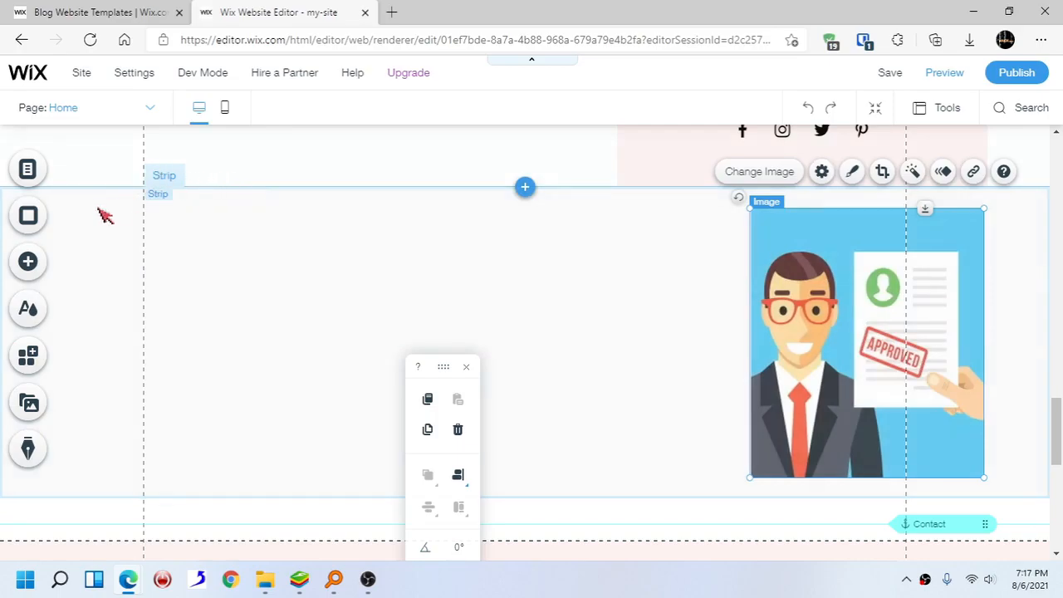
# - Add a Heading 1 text to the left of the image and change it to 'who we are?'
pyautogui.click(28, 264)
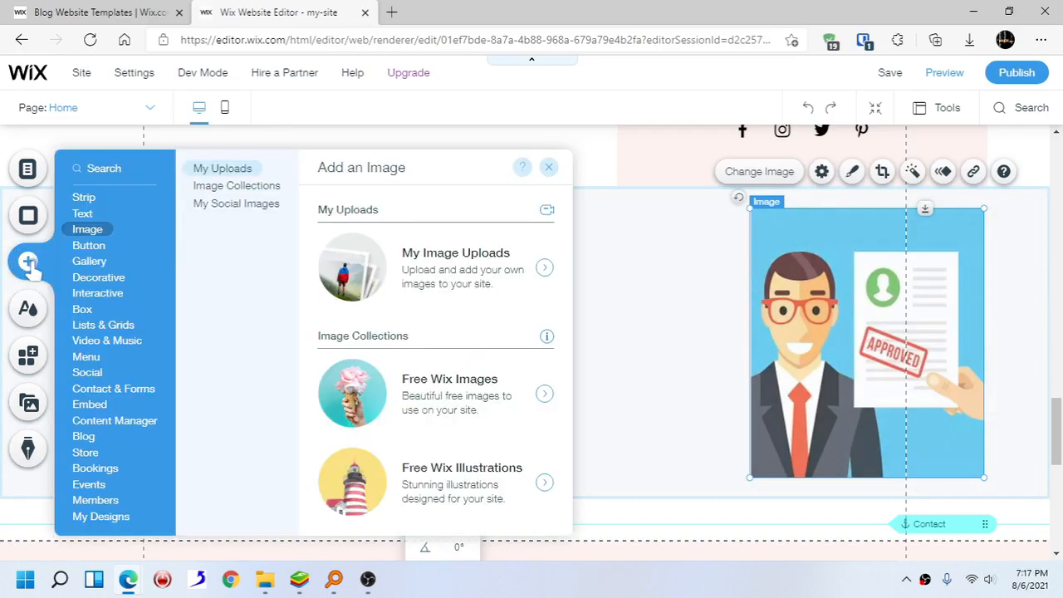
pyautogui.click(84, 213)
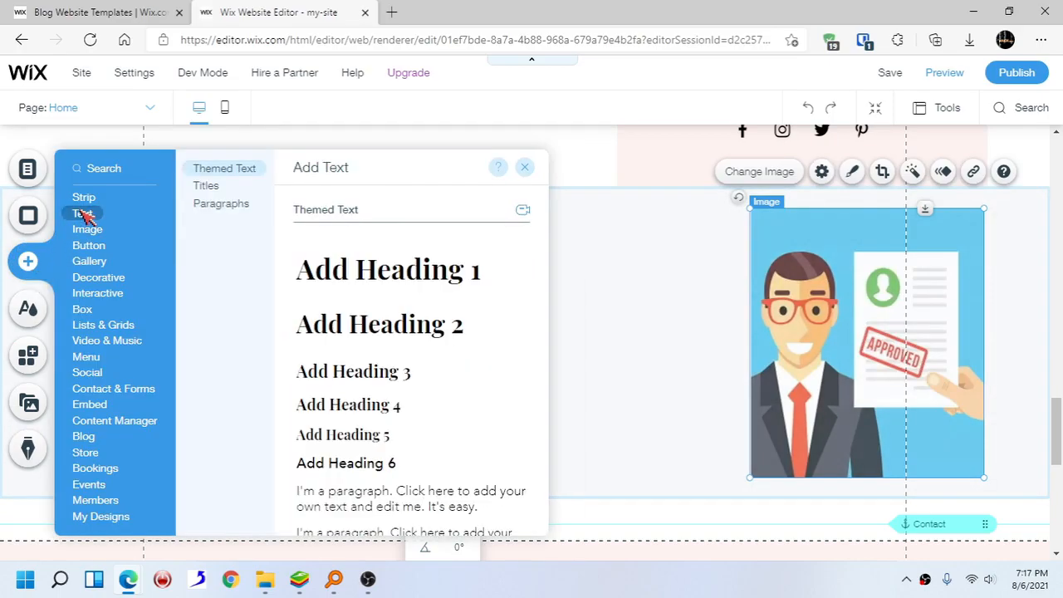
pyautogui.moveTo(373, 267); pyautogui.dragTo(415, 245)
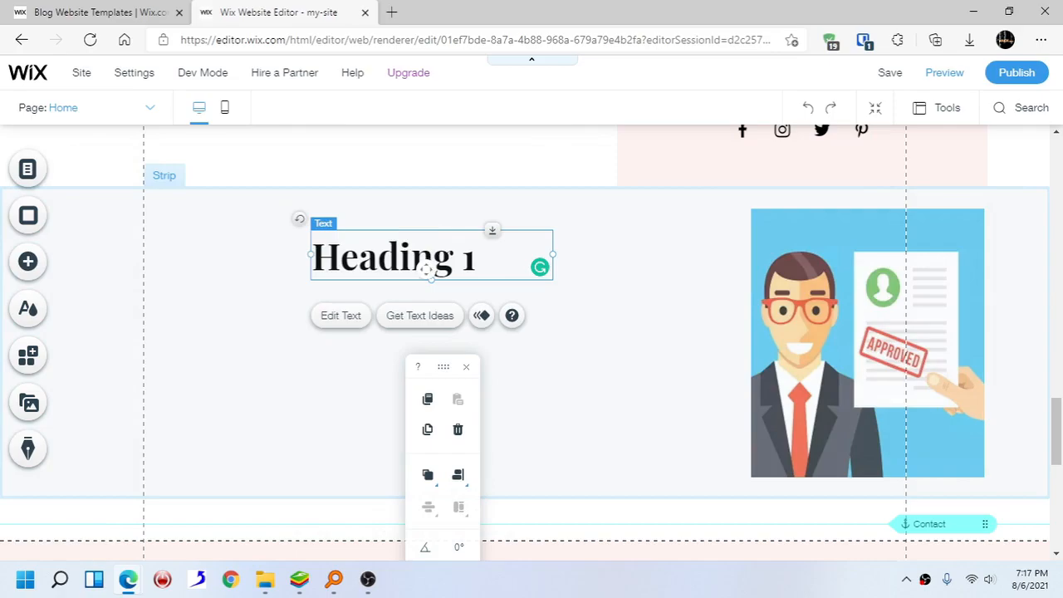
pyautogui.click(348, 316)
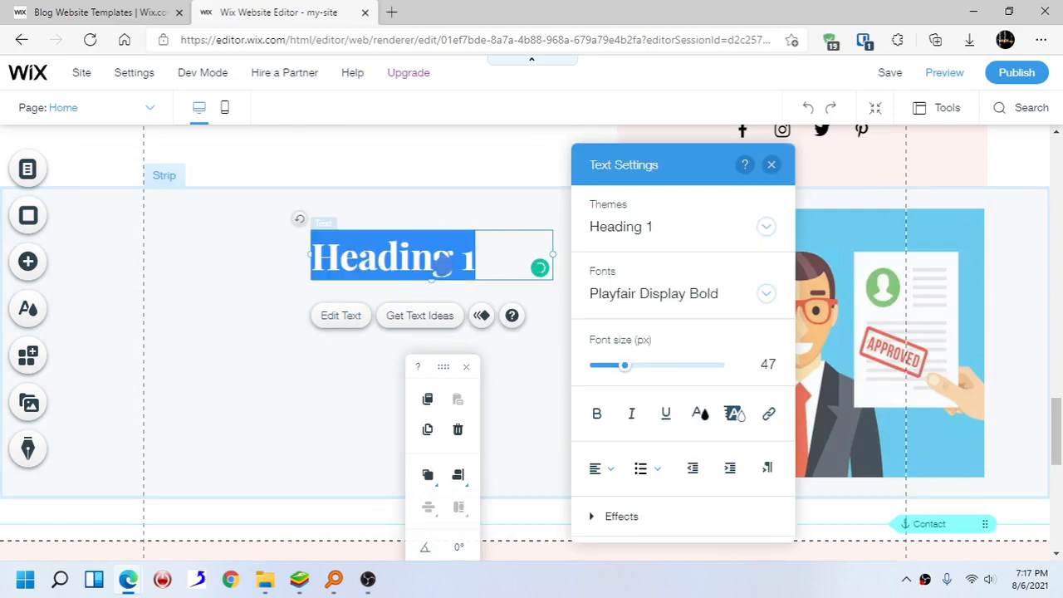
pyautogui.write('who we are?')
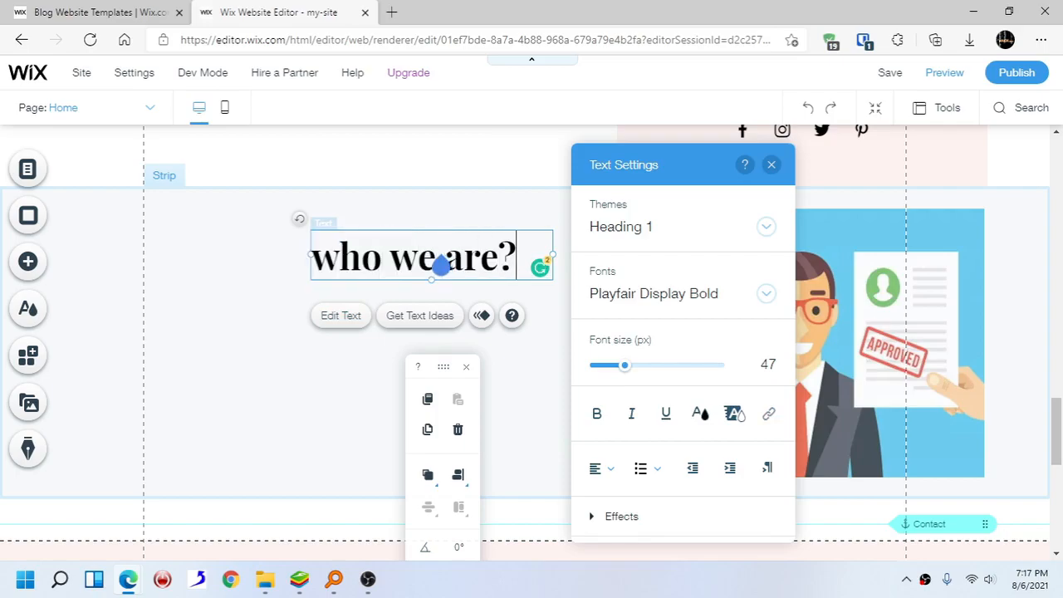
# - Add an Avenir Light paragraph text below the 'who we are?' heading
pyautogui.click(28, 262)
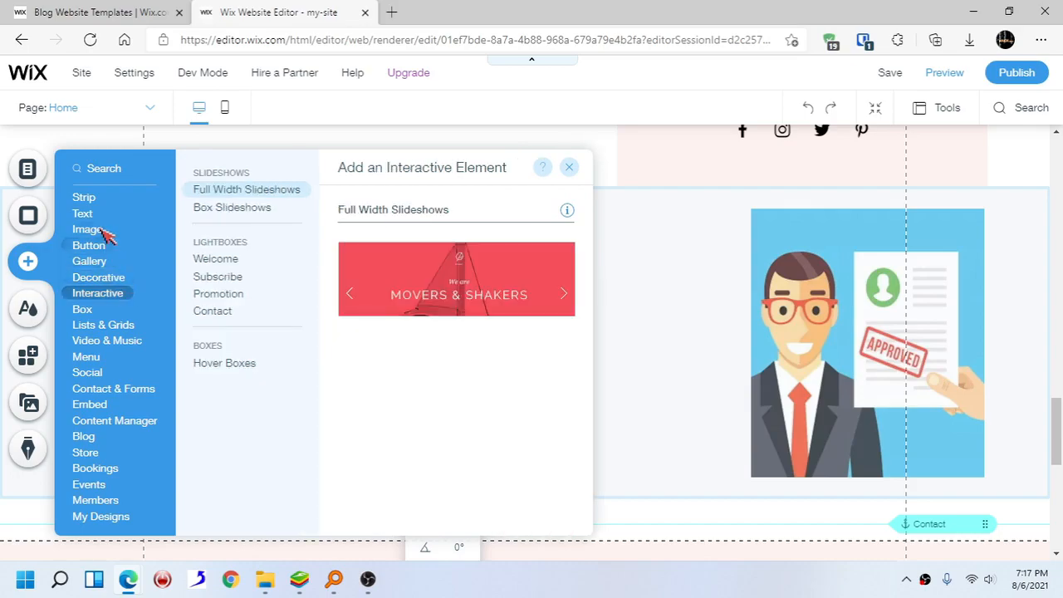
pyautogui.moveTo(94, 232)
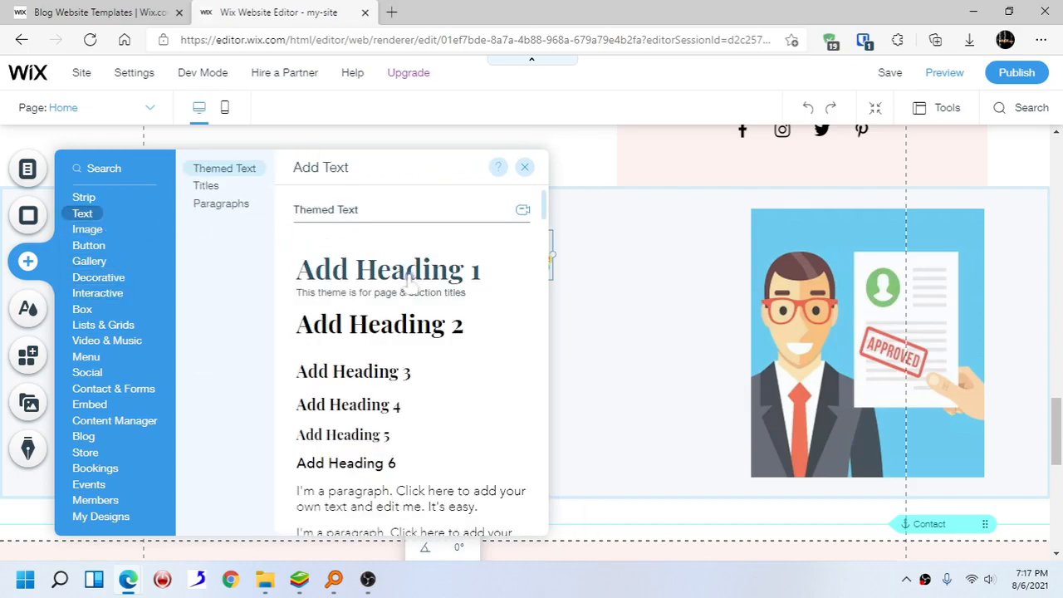
pyautogui.scroll(-2, 411, 290)
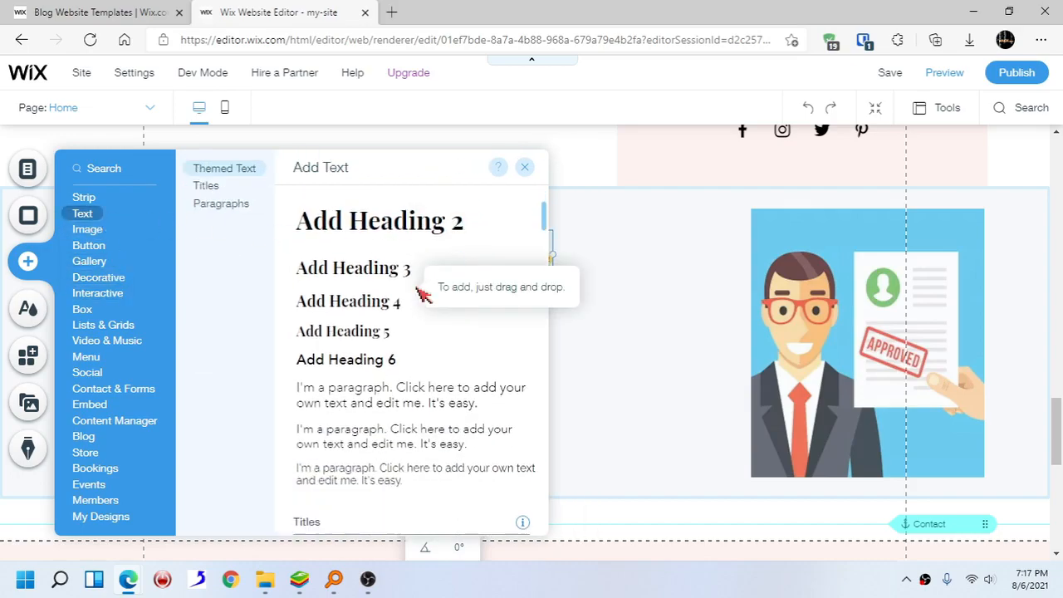
pyautogui.click(230, 208)
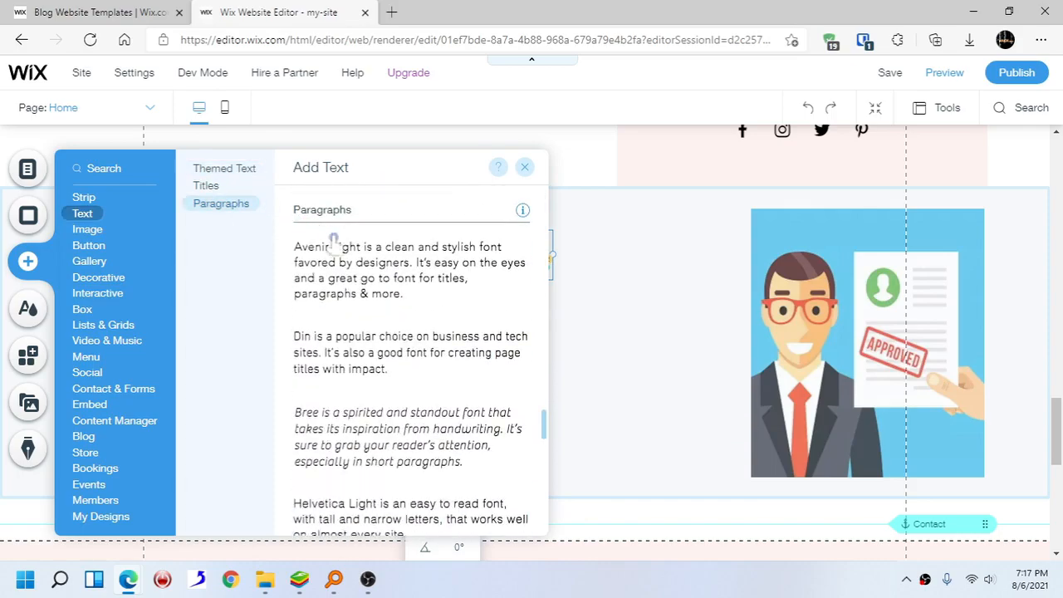
pyautogui.moveTo(358, 277); pyautogui.dragTo(242, 352)
# - Replace the paragraph's text with 'we are the number one designer' and 'of the world!' on two lines, aligning it under the heading
pyautogui.click(419, 342)
pyautogui.hotkey('ctrl', 'a')
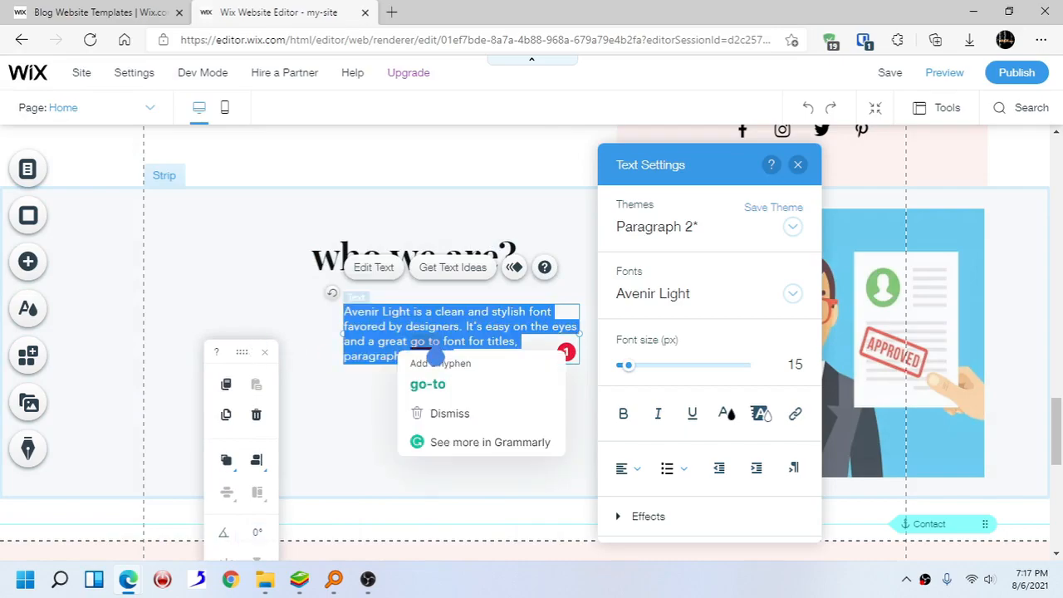
pyautogui.write('we are the number one design')
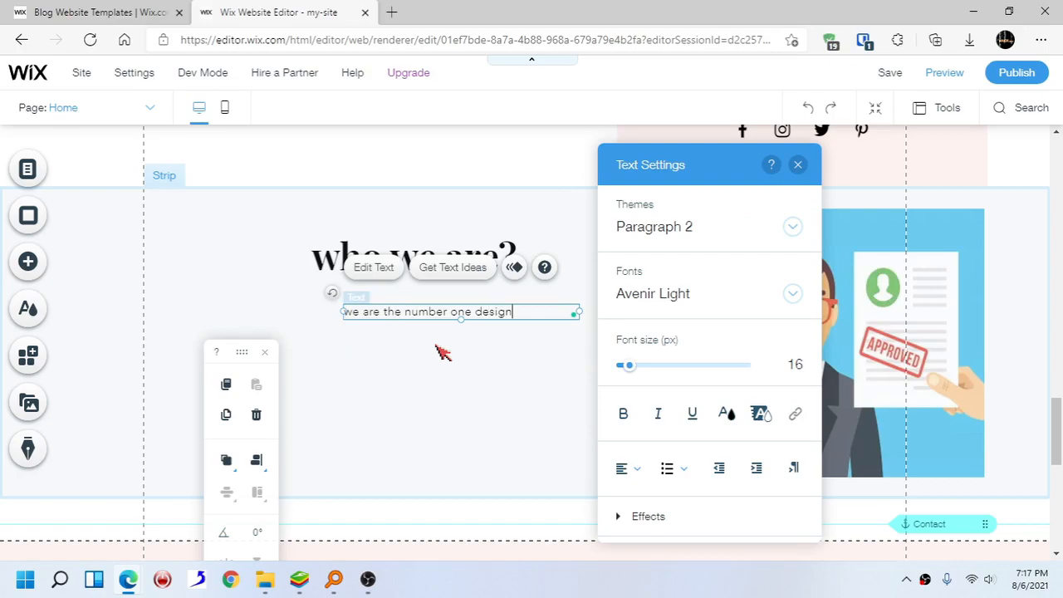
pyautogui.press('Return')
pyautogui.write('of the world!')
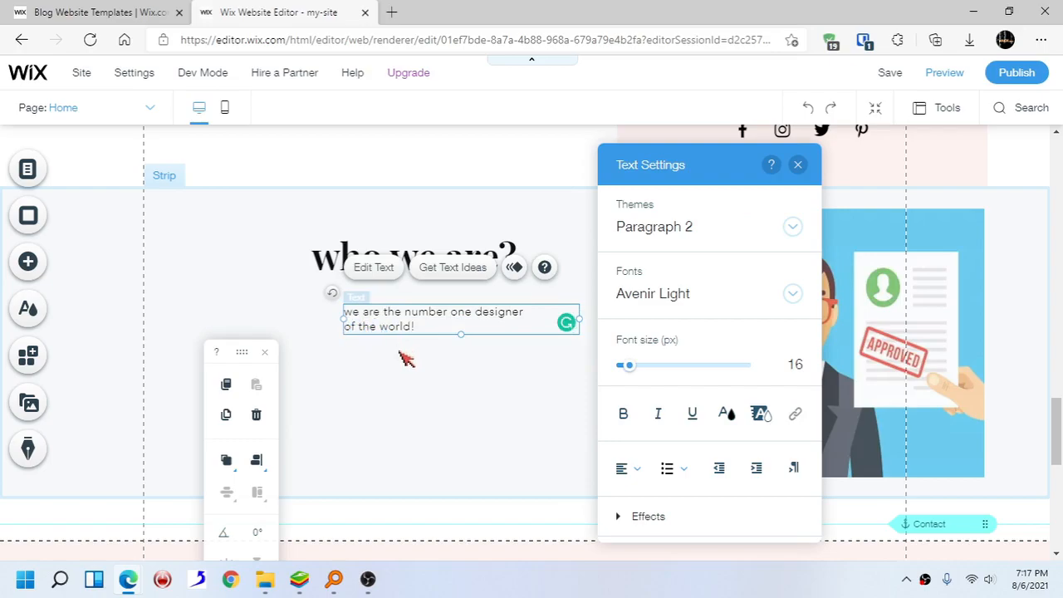
pyautogui.click(798, 166)
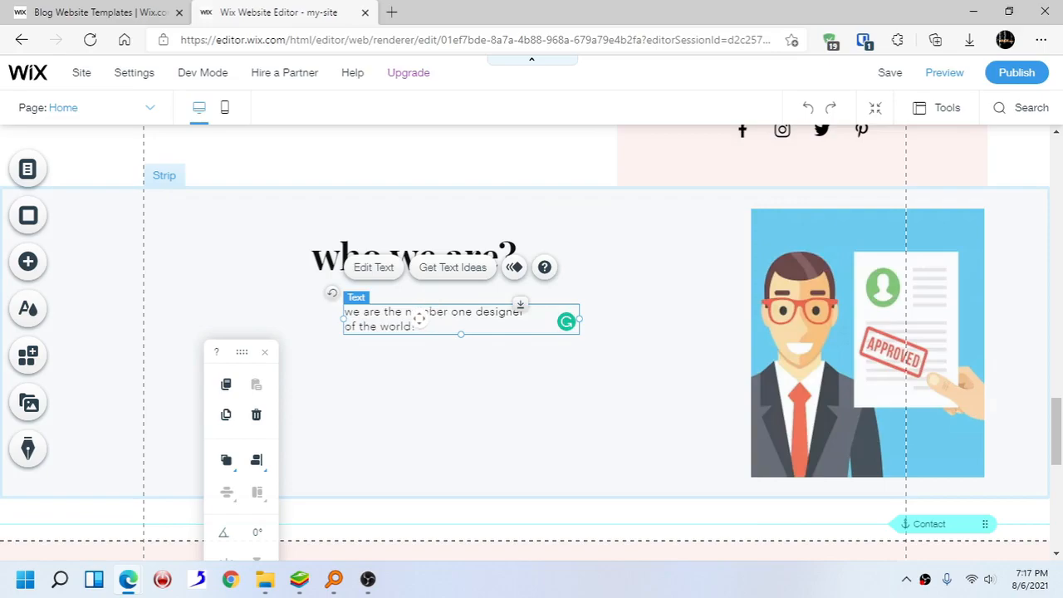
pyautogui.moveTo(421, 318); pyautogui.dragTo(372, 303)
pyautogui.click(469, 383)
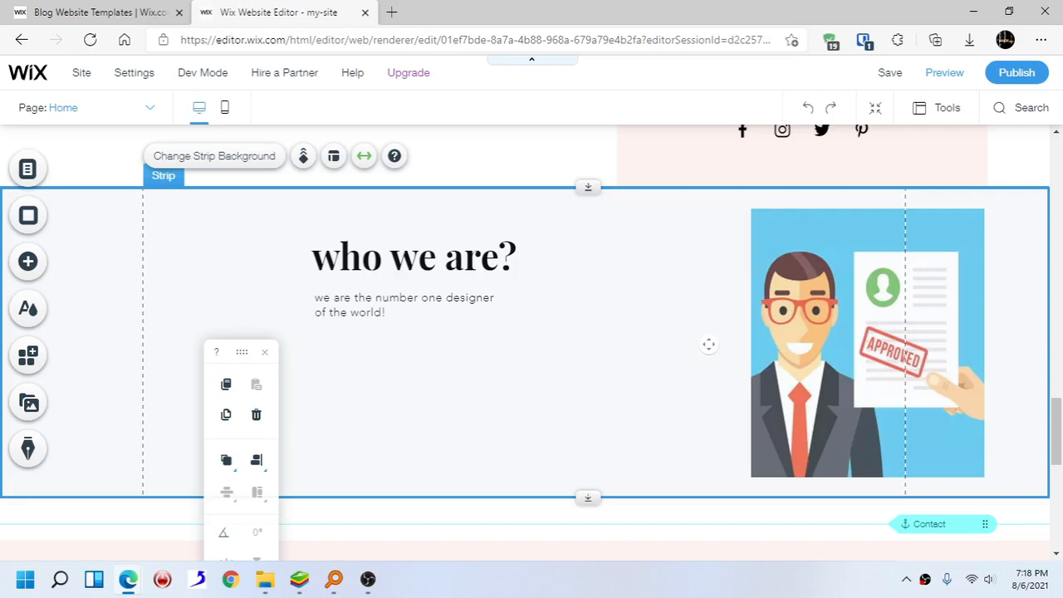
# - Switch to the mobile editor and scroll through the Home page's mobile layout
pyautogui.scroll(2, 708, 343)
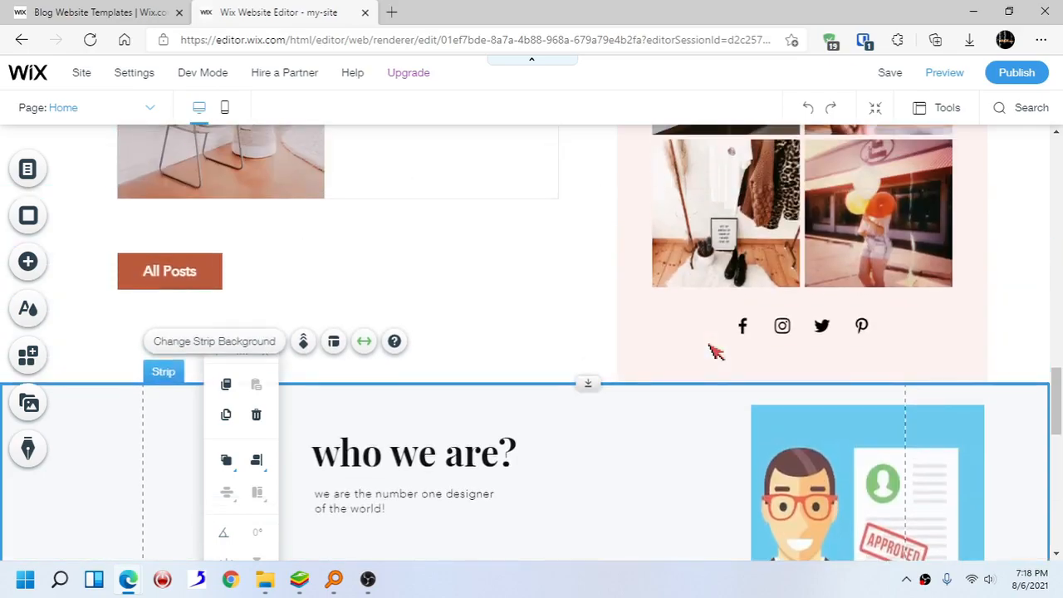
pyautogui.scroll(-1, 710, 348)
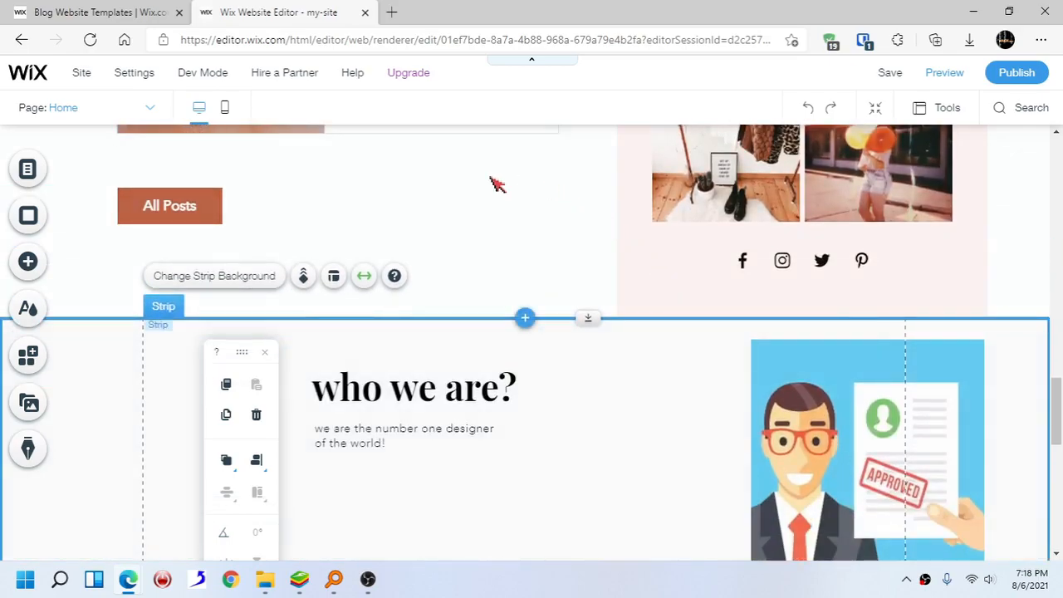
pyautogui.click(225, 112)
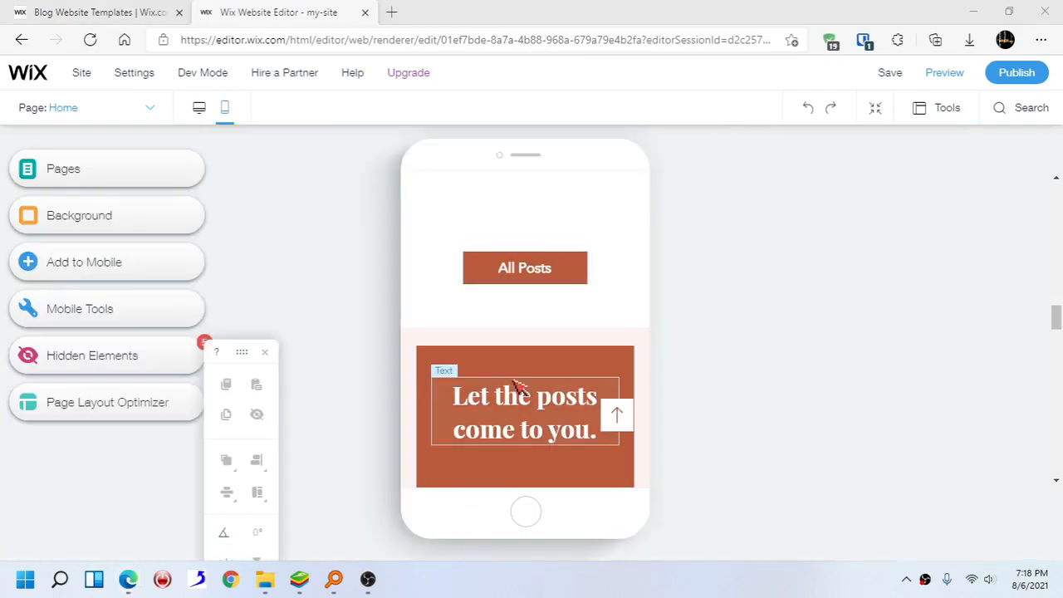
pyautogui.scroll(-1, 524, 381)
pyautogui.scroll(4, 524, 381)
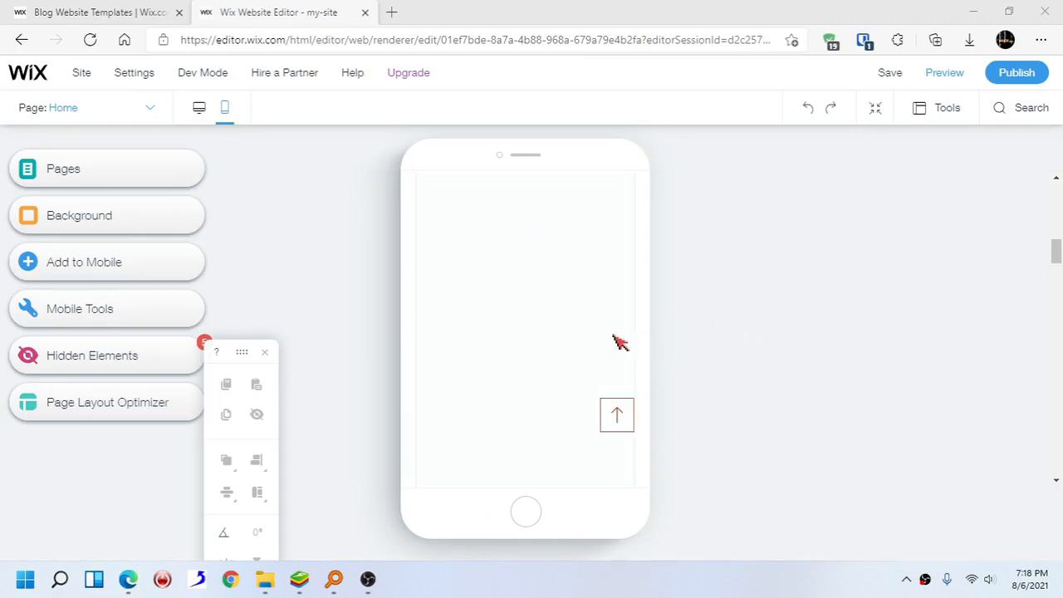
pyautogui.scroll(5, 618, 342)
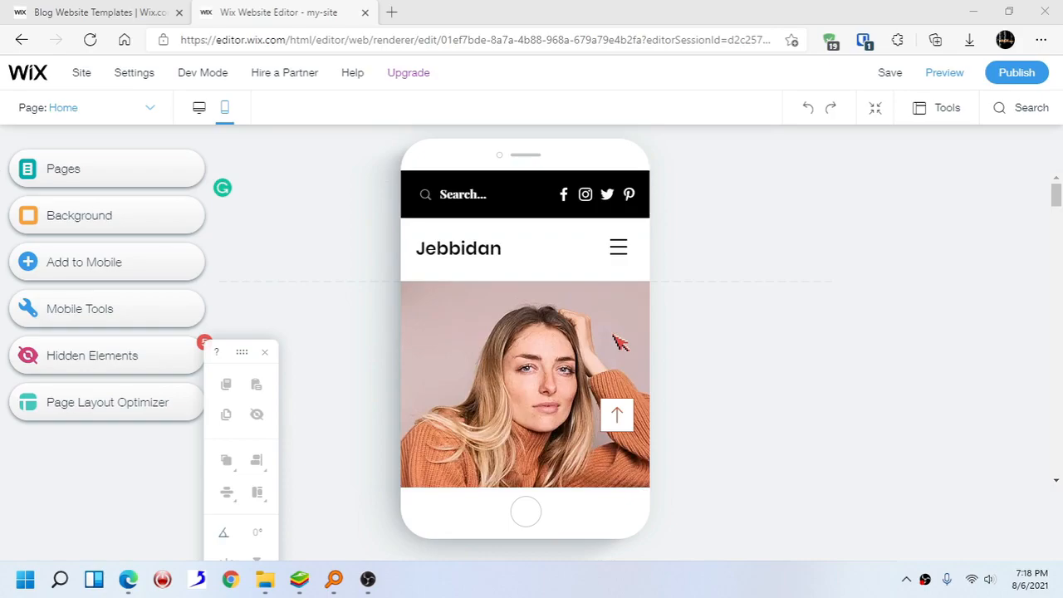
pyautogui.scroll(-3, 617, 341)
pyautogui.scroll(-10, 616, 340)
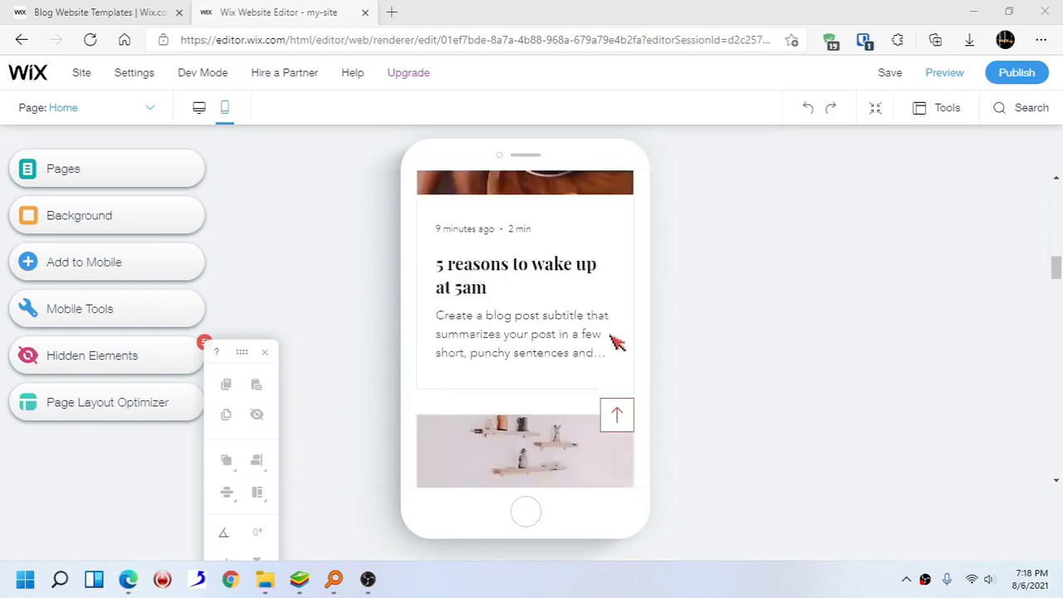
pyautogui.scroll(-12, 617, 342)
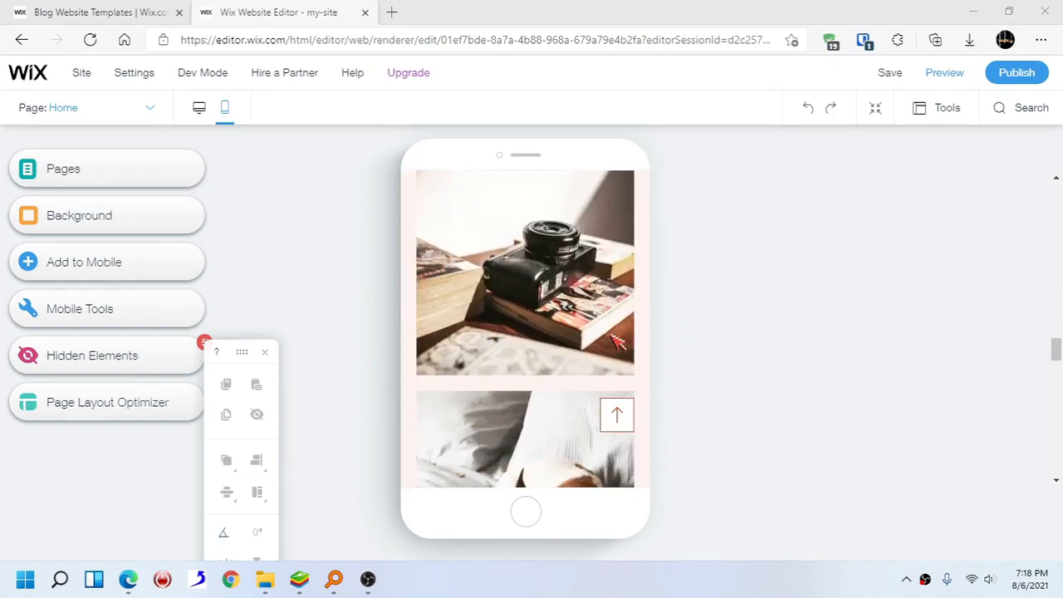
pyautogui.scroll(-8, 617, 342)
pyautogui.scroll(3, 617, 342)
pyautogui.scroll(-2, 617, 342)
pyautogui.scroll(2, 617, 342)
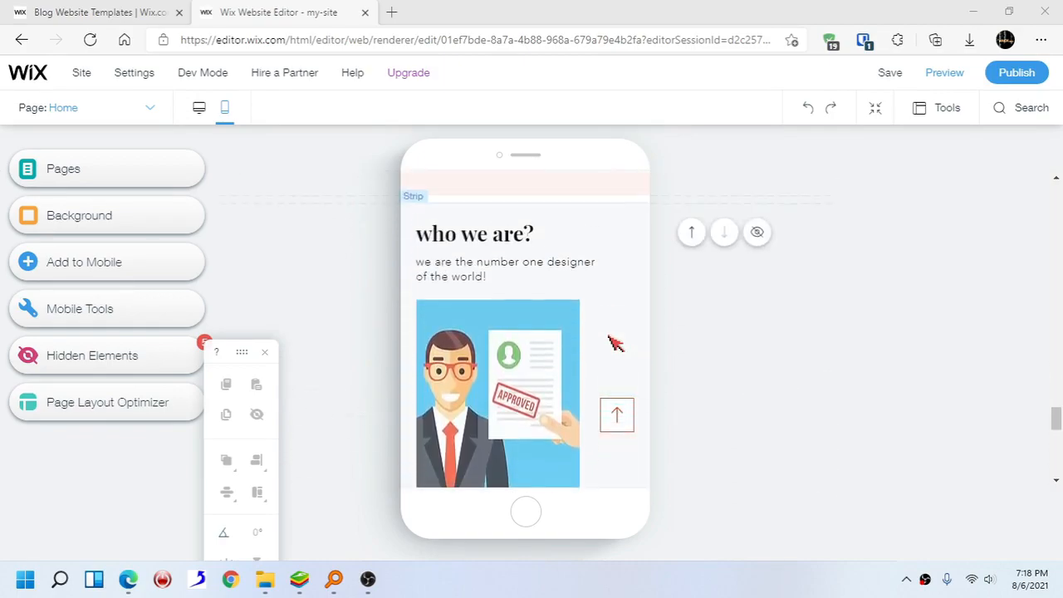
# - Center the 'who we are?' heading horizontally in the mobile layout
pyautogui.click(521, 236)
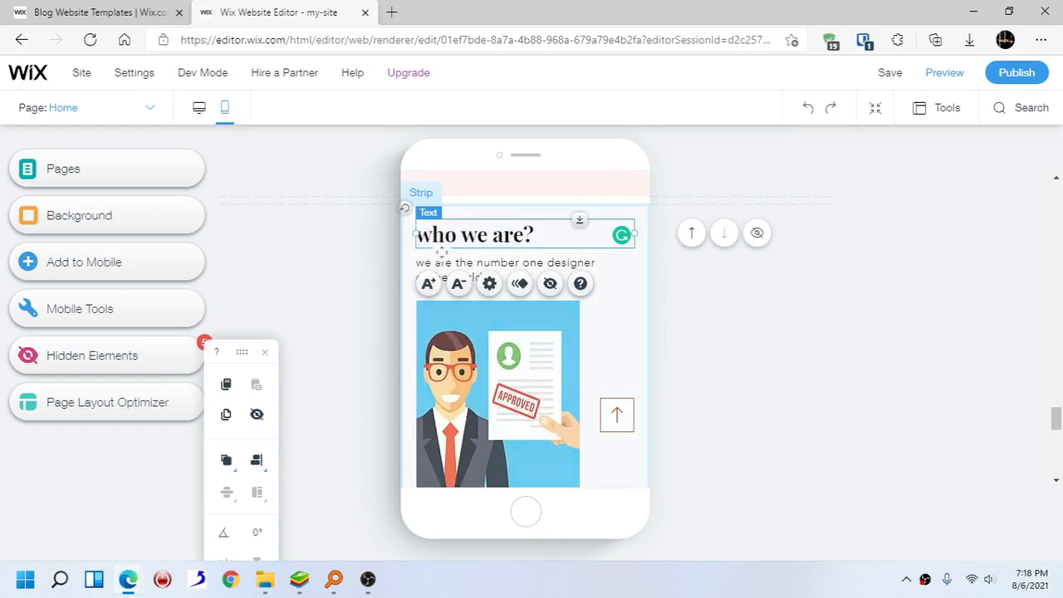
pyautogui.click(488, 348)
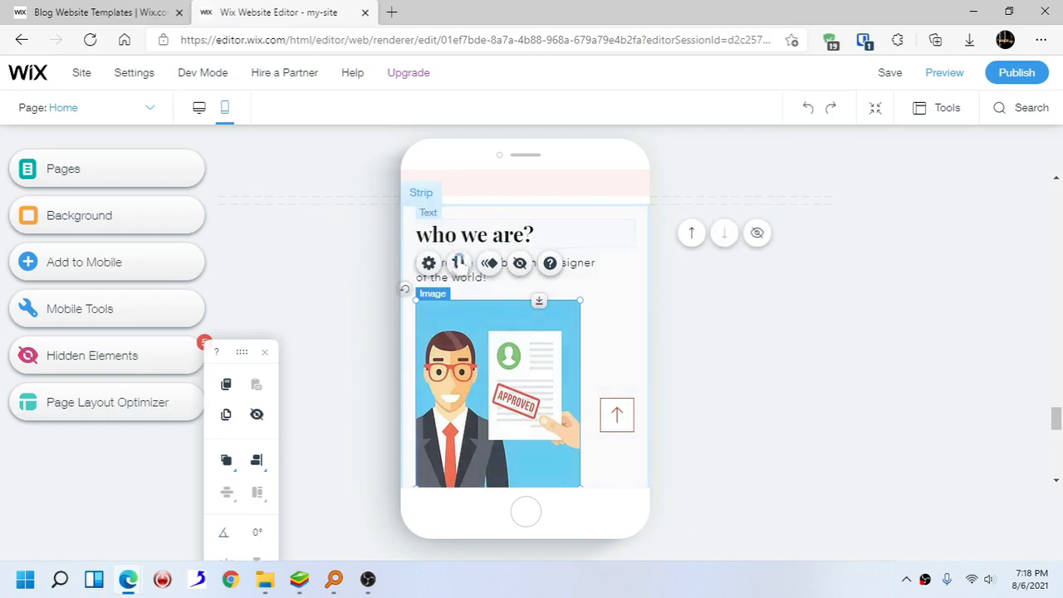
pyautogui.click(472, 241)
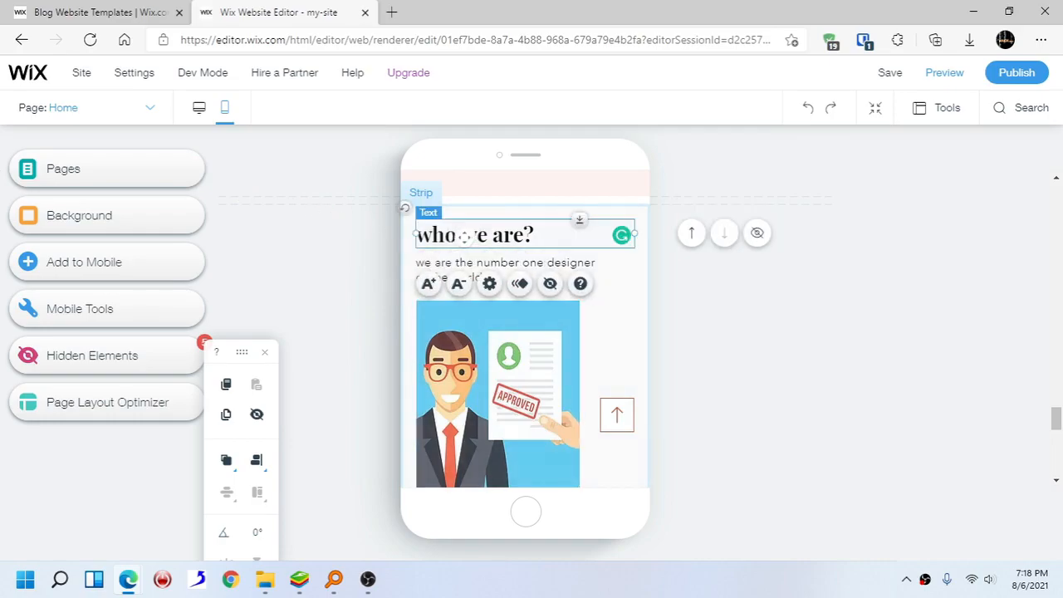
pyautogui.moveTo(420, 235); pyautogui.dragTo(488, 231)
pyautogui.moveTo(489, 232); pyautogui.dragTo(490, 233)
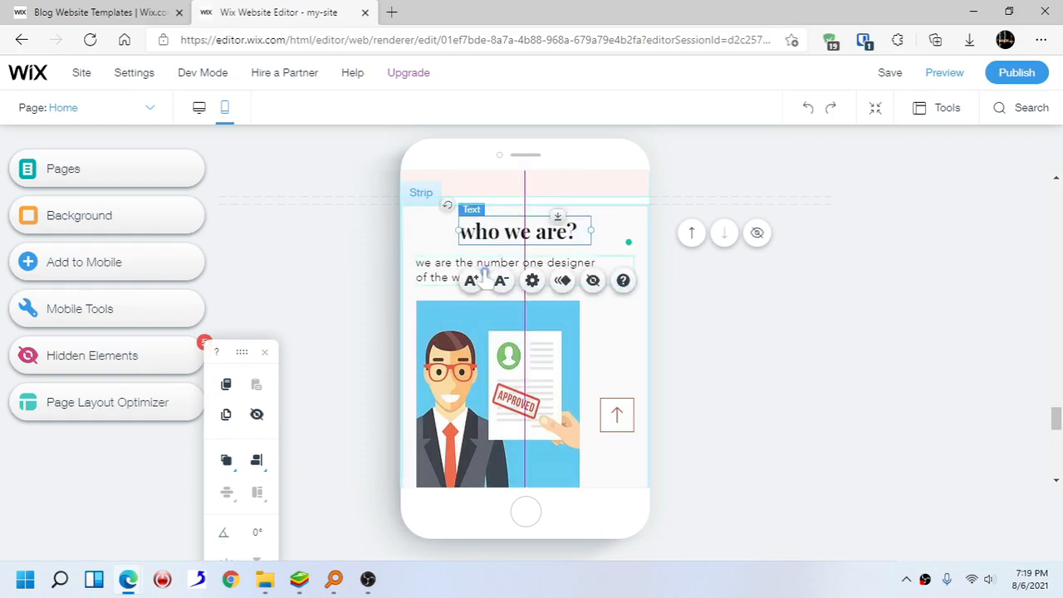
# - Center-align the 'we are the number one designer of the world!' paragraph in the mobile layout
pyautogui.click(444, 267)
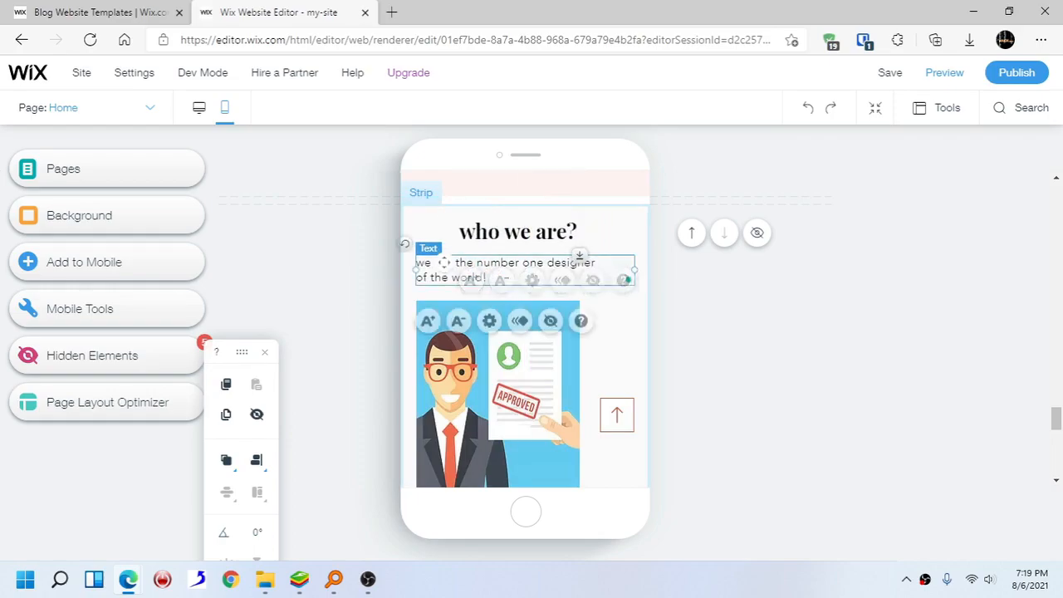
pyautogui.click(490, 321)
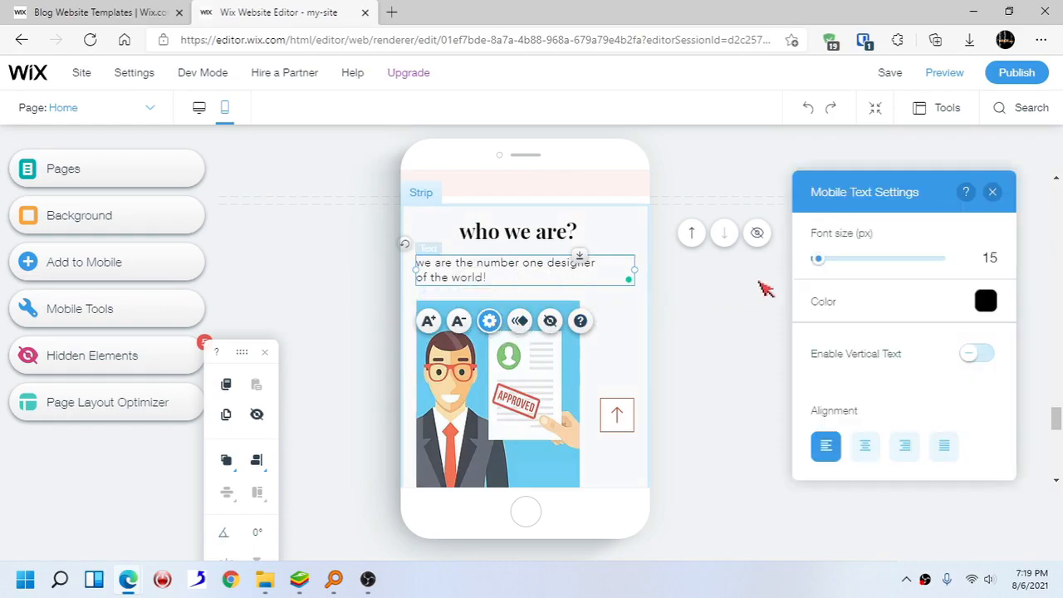
pyautogui.click(866, 449)
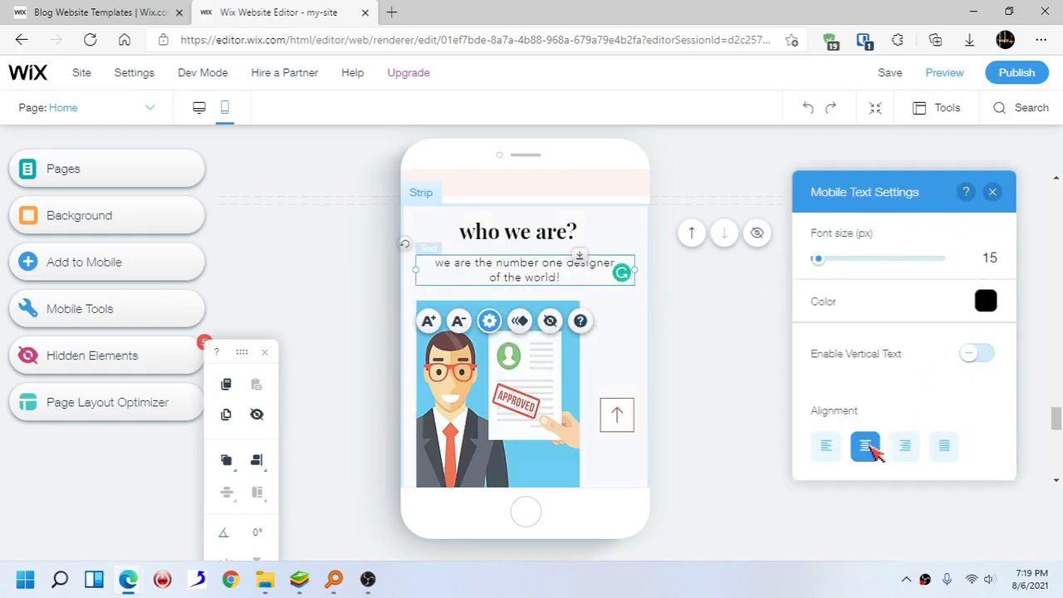
pyautogui.click(991, 192)
pyautogui.moveTo(518, 268)
pyautogui.mouseDown()
pyautogui.moveTo(504, 266)
pyautogui.moveTo(524, 270)
pyautogui.mouseUp()
# - Shrink the illustration image and center it below the paragraph in the mobile layout
pyautogui.click(502, 367)
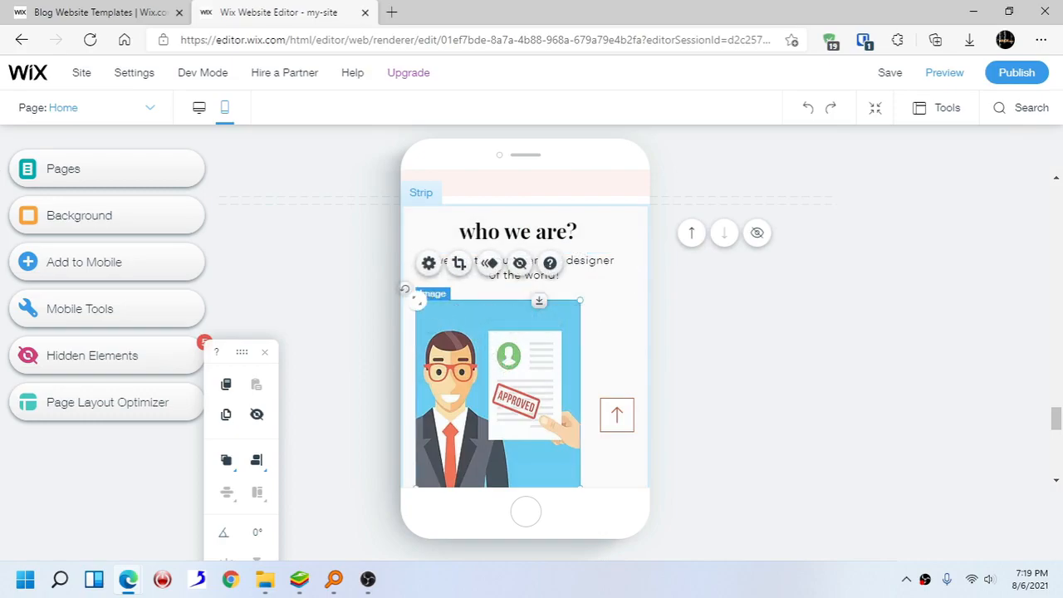
pyautogui.moveTo(416, 301); pyautogui.dragTo(451, 348)
pyautogui.moveTo(509, 393); pyautogui.dragTo(517, 341)
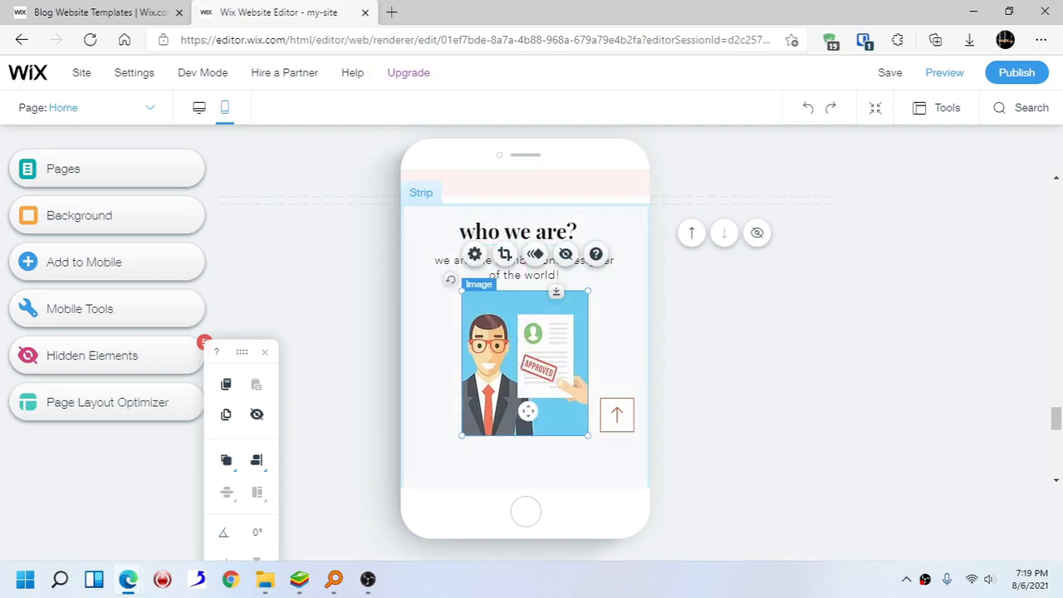
pyautogui.click(532, 457)
# - Reduce the height of the 'who we are?' strip below the image in the mobile layout
pyautogui.scroll(-3, 533, 448)
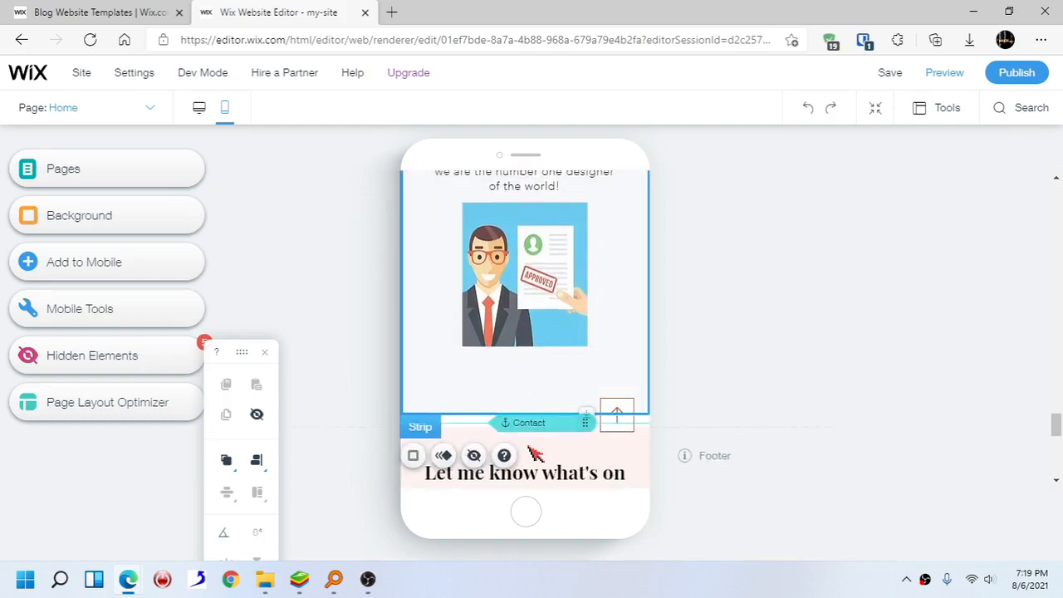
pyautogui.scroll(1, 534, 432)
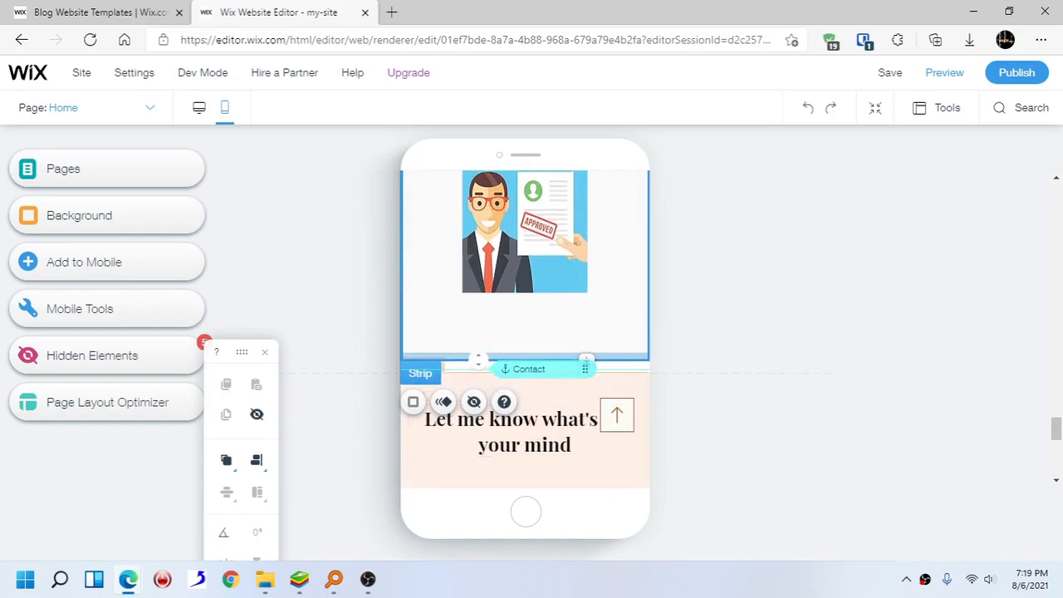
pyautogui.moveTo(478, 345); pyautogui.dragTo(479, 327)
# - Scroll back to the top of the mobile layout and switch to the desktop editor
pyautogui.scroll(3, 479, 327)
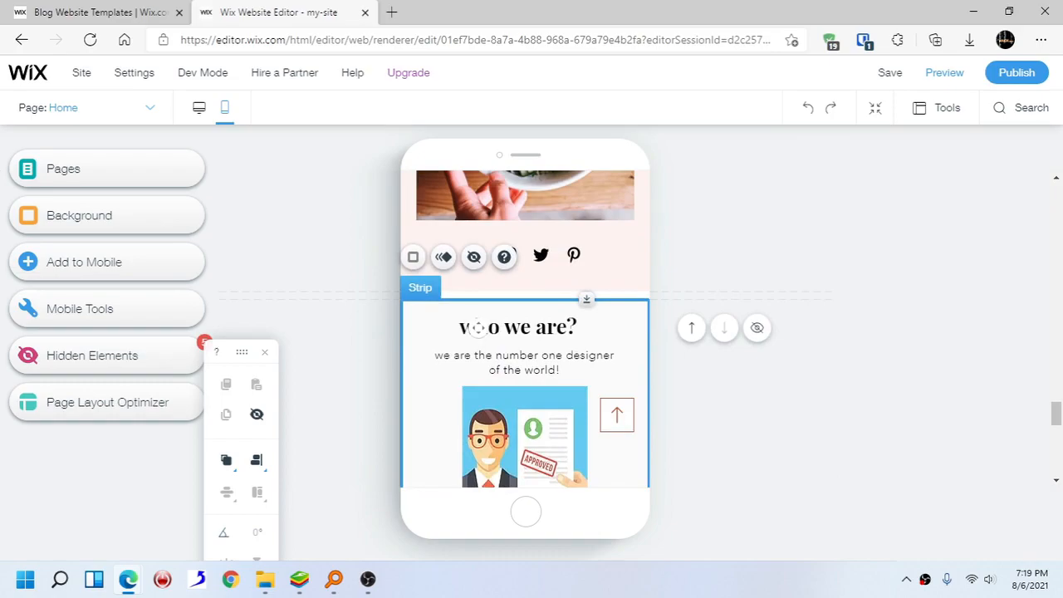
pyautogui.scroll(-1, 495, 351)
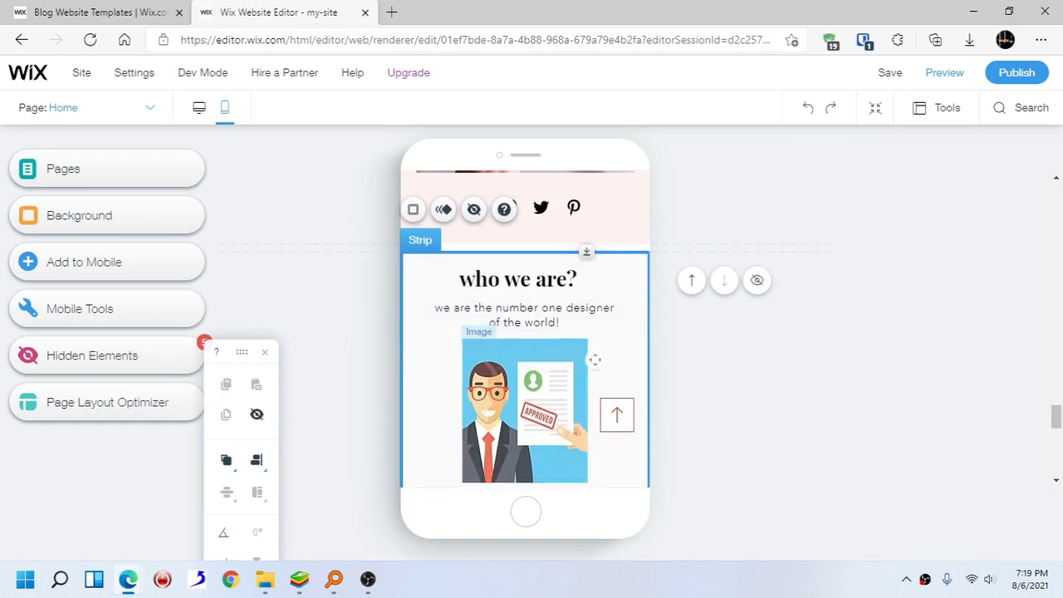
pyautogui.scroll(5, 577, 339)
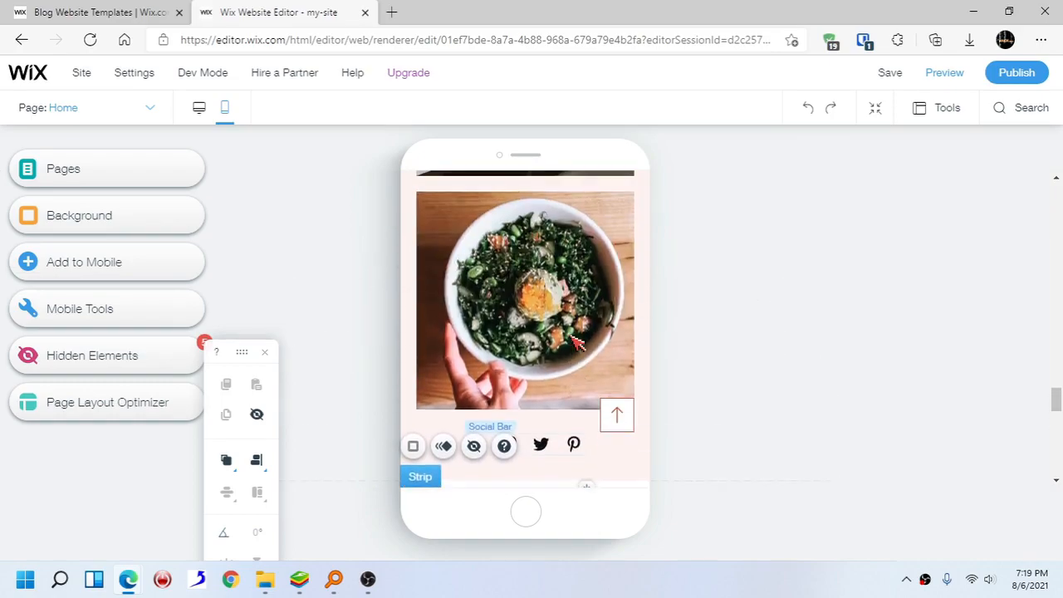
pyautogui.scroll(15, 577, 342)
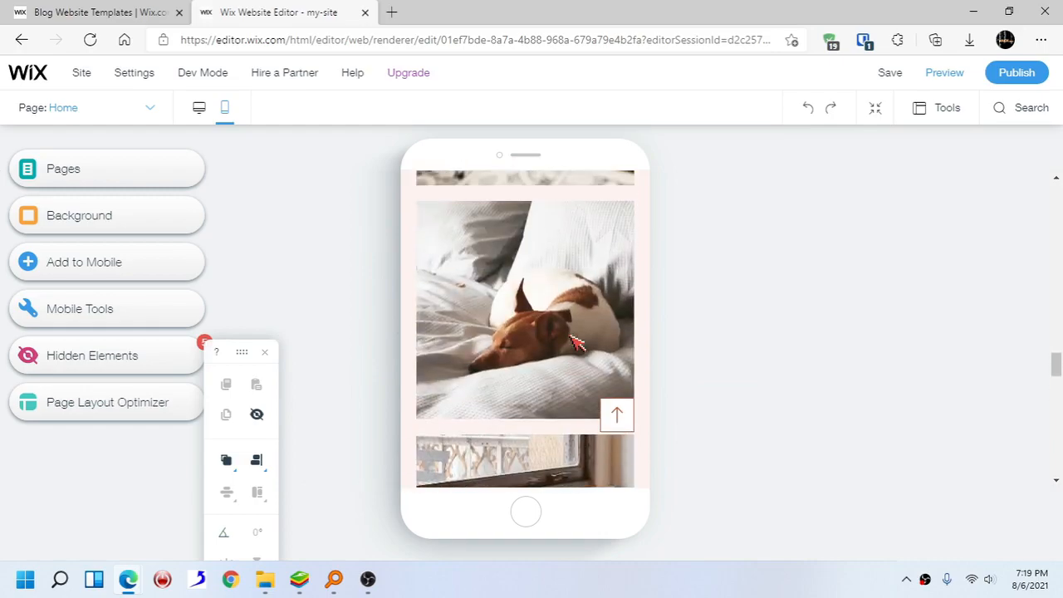
pyautogui.scroll(18, 577, 342)
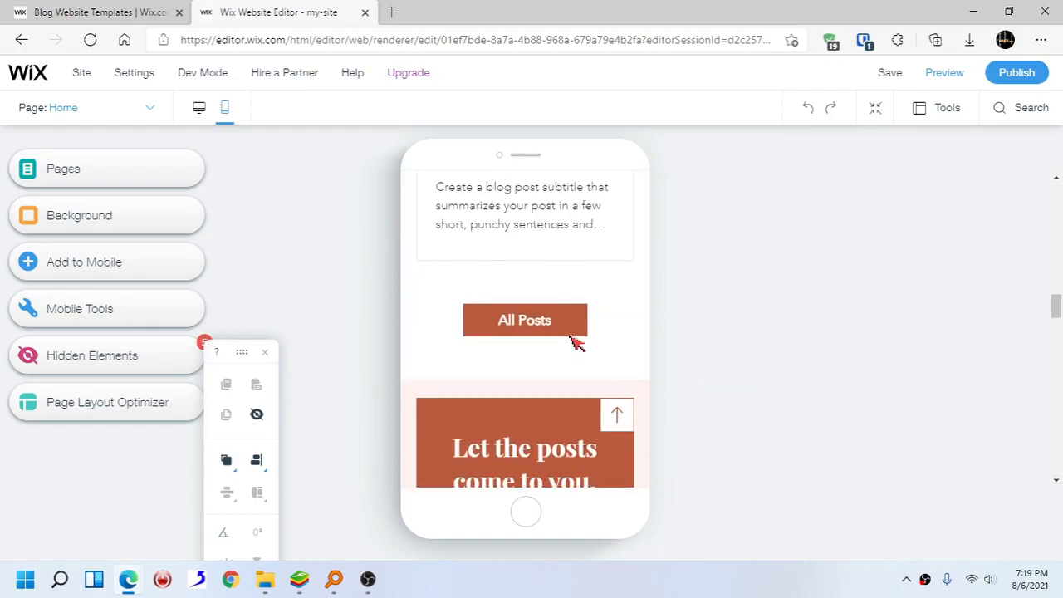
pyautogui.scroll(15, 577, 342)
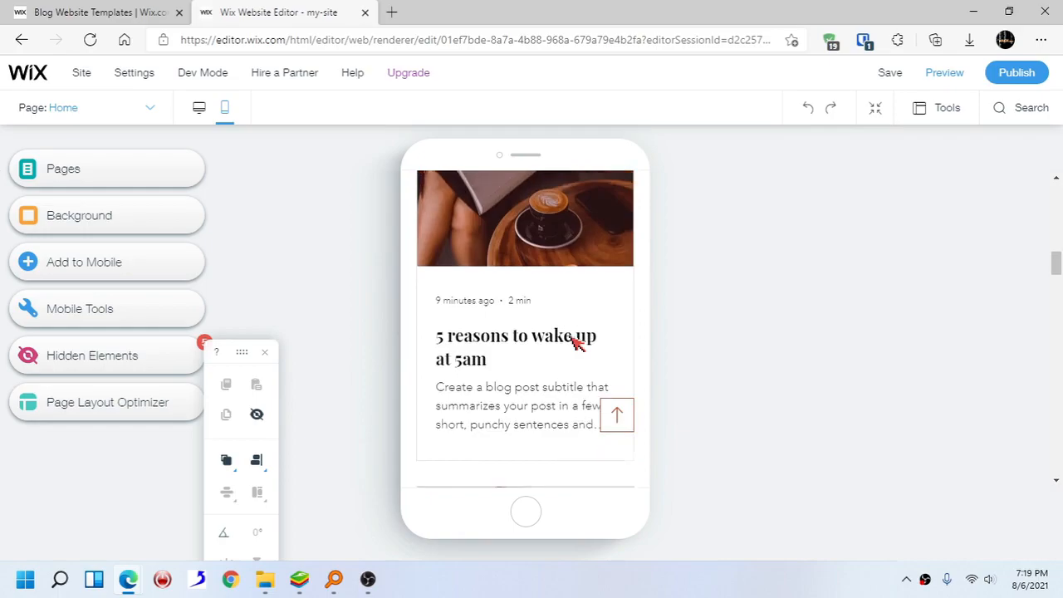
pyautogui.scroll(10, 577, 342)
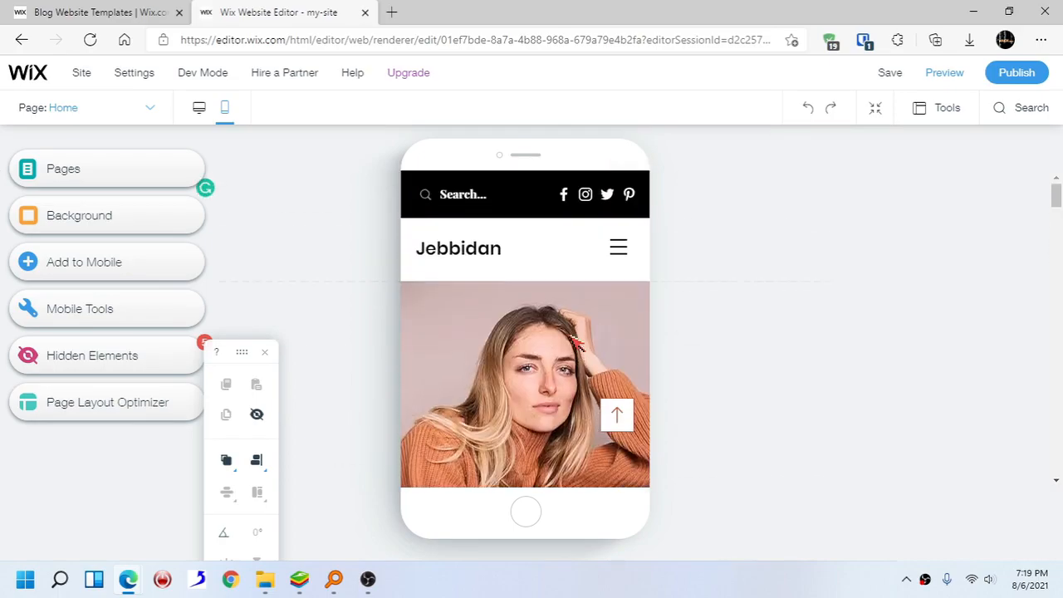
pyautogui.click(200, 110)
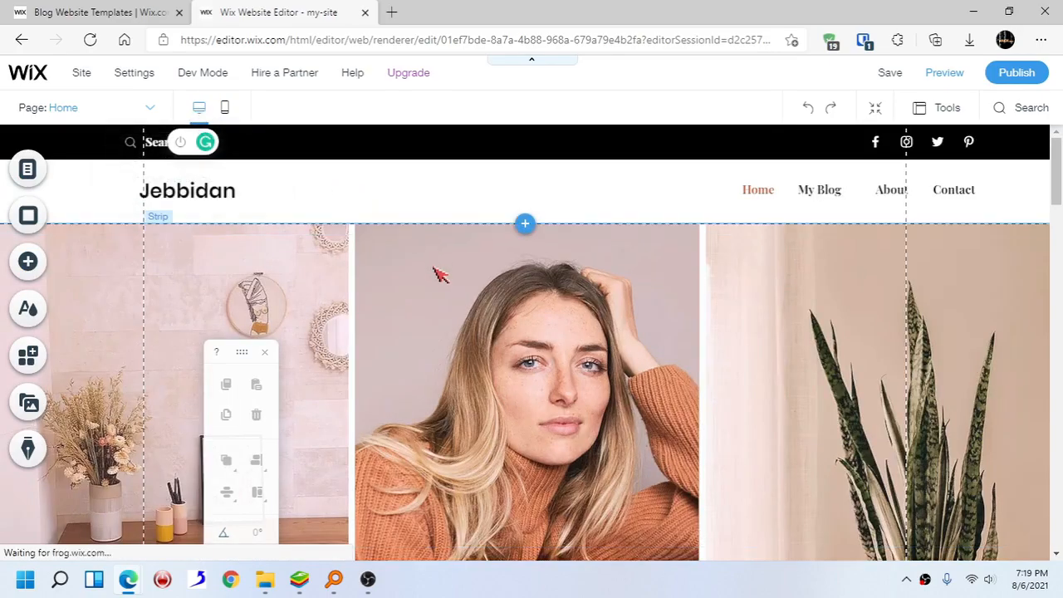
# - Open the App Market, search for 'search', and open the Site Search app by Fast Simon
pyautogui.scroll(-6, 469, 309)
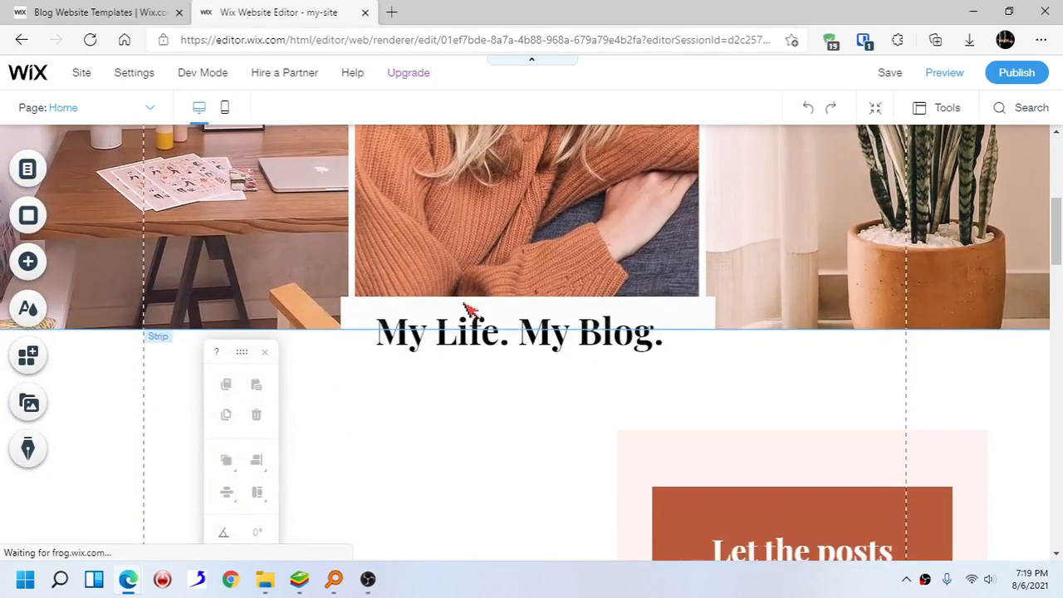
pyautogui.scroll(-5, 469, 309)
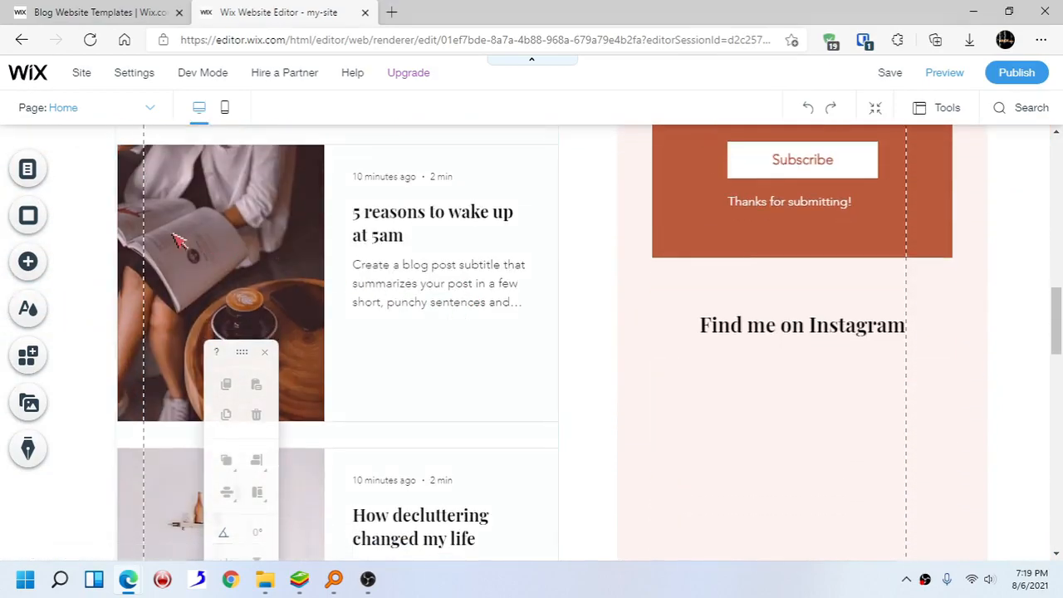
pyautogui.click(28, 356)
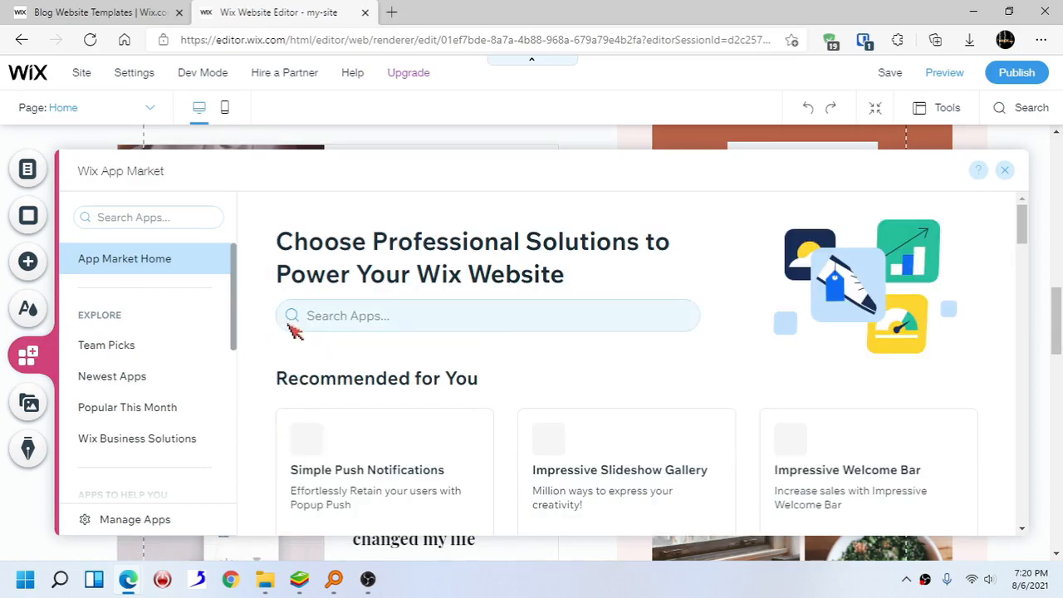
pyautogui.click(166, 221)
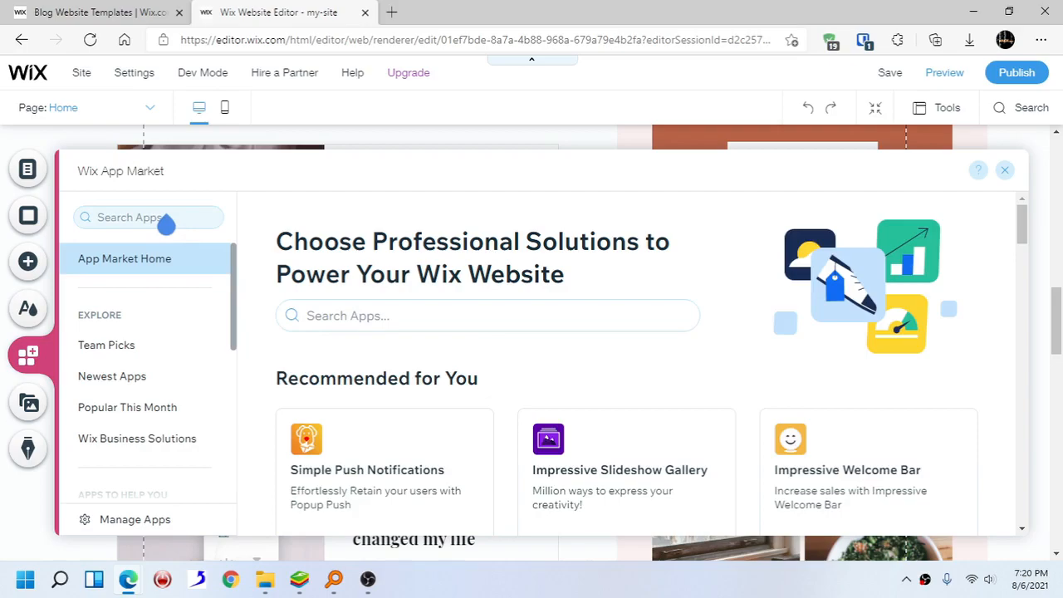
pyautogui.click(166, 221)
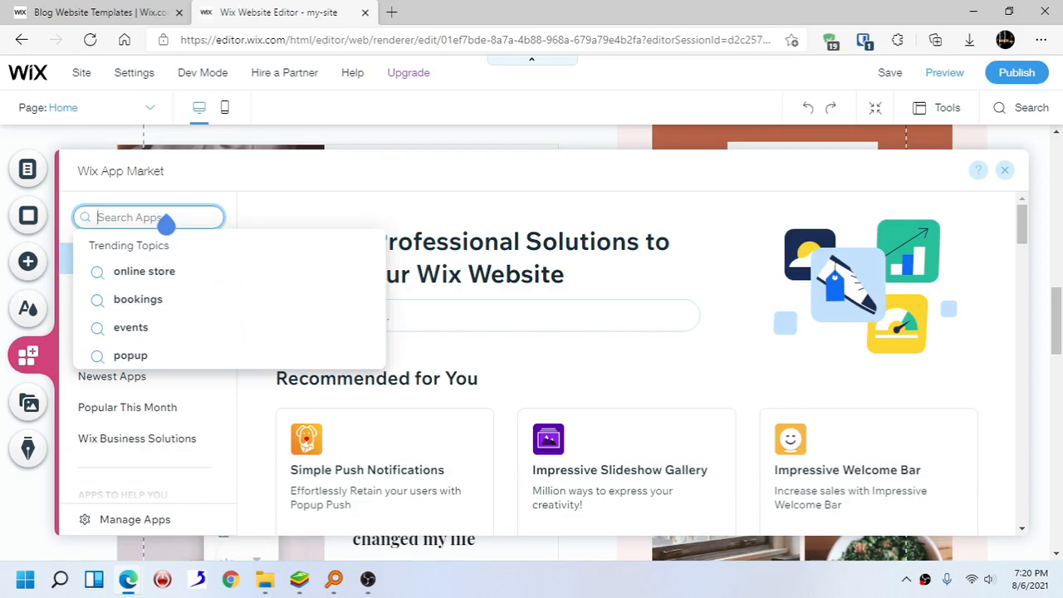
pyautogui.write('sear')
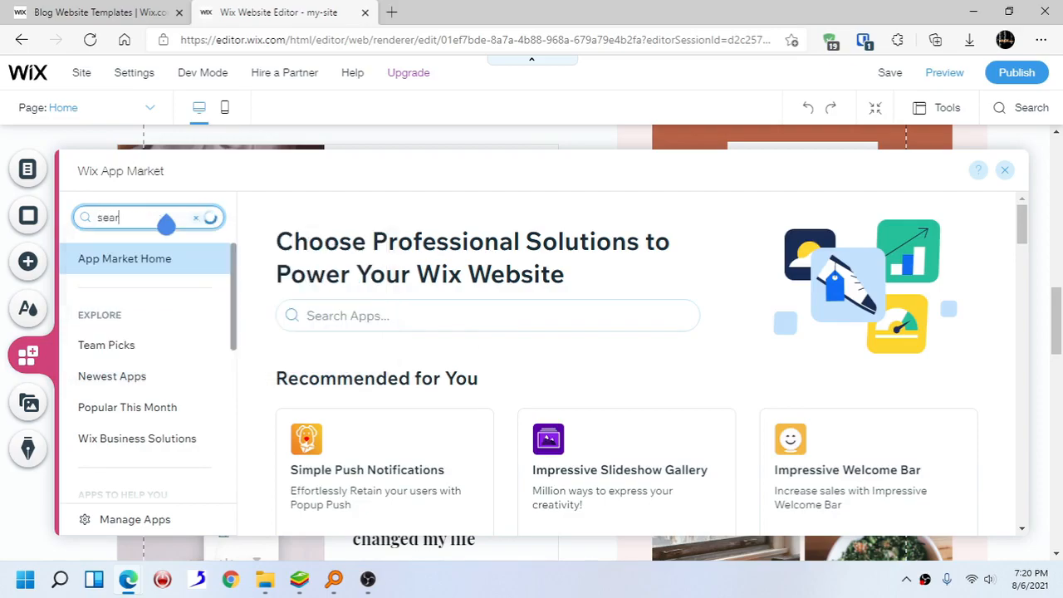
pyautogui.write('ch')
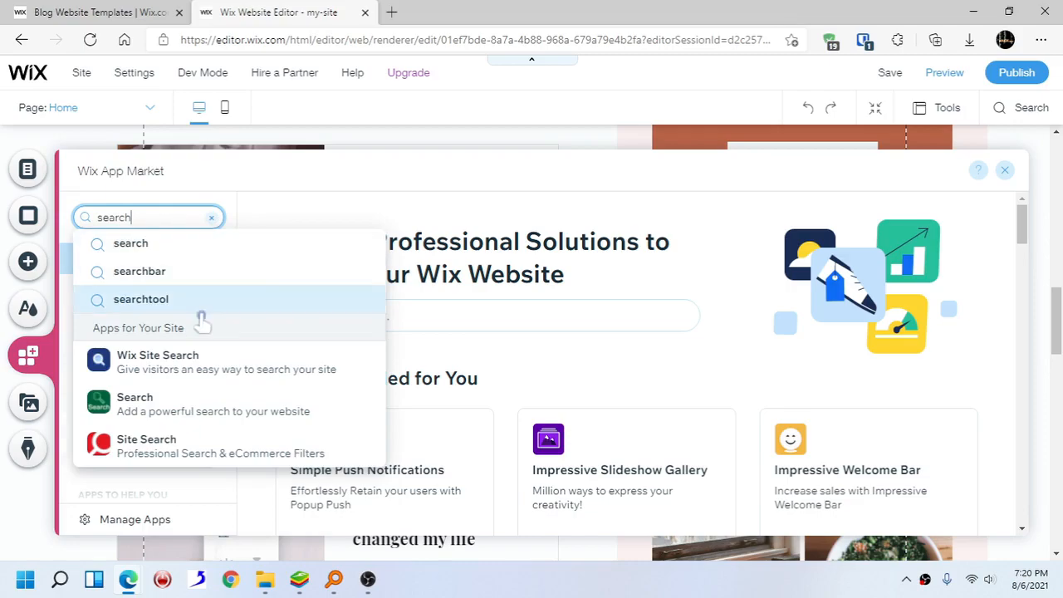
pyautogui.click(220, 452)
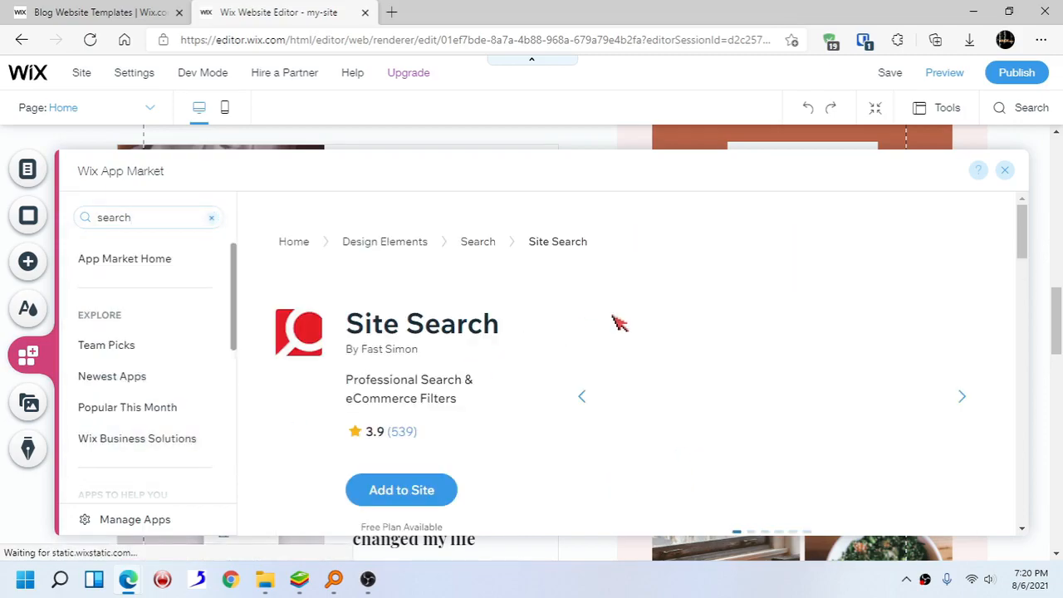
# - Add the Site Search app to the site, approve its permissions, and close the App Market
pyautogui.scroll(-2, 549, 328)
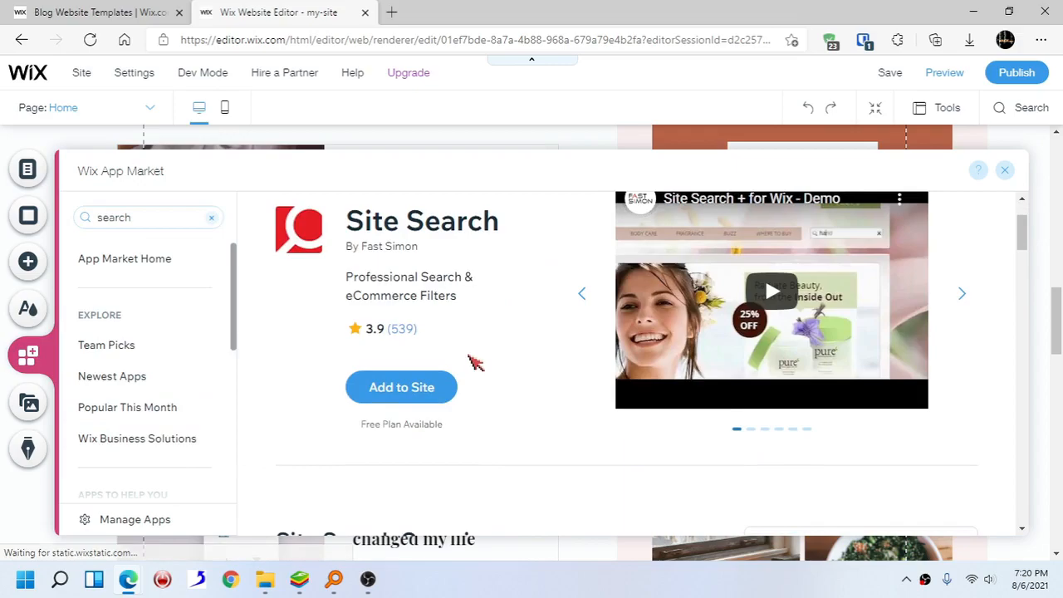
pyautogui.click(422, 396)
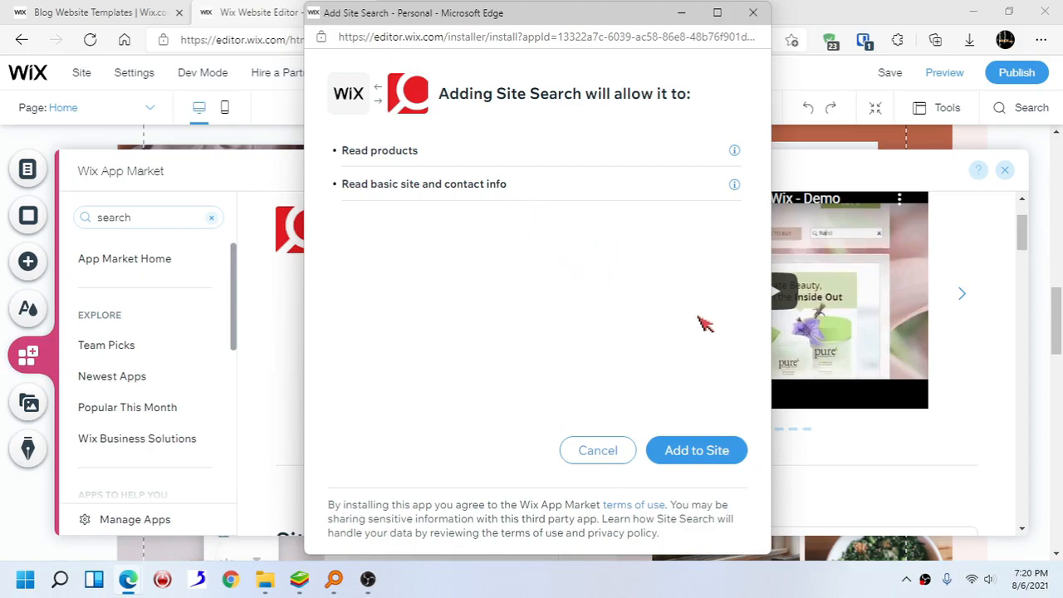
pyautogui.click(696, 450)
pyautogui.click(1004, 170)
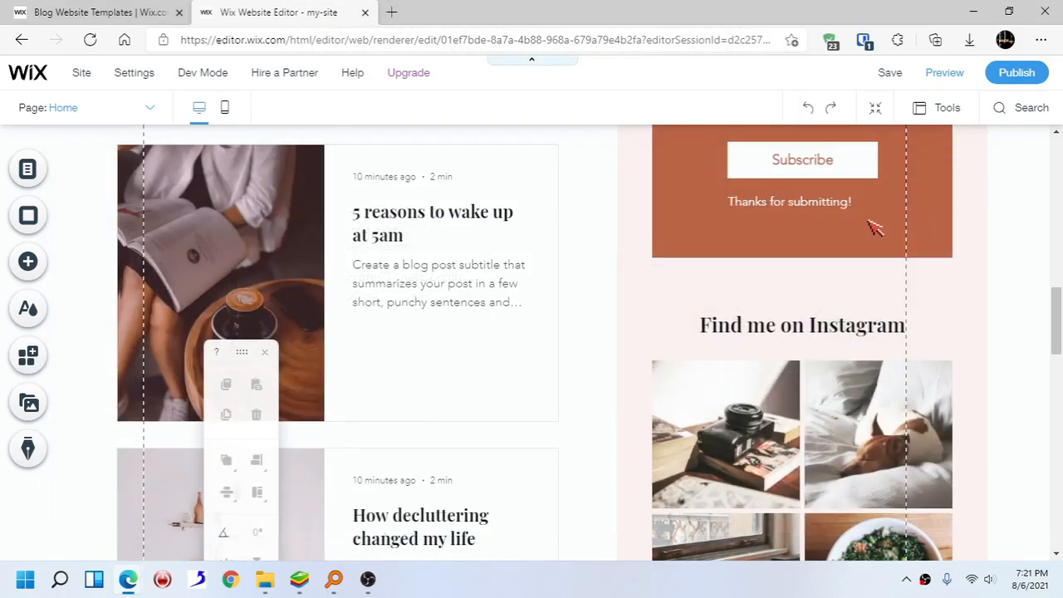
# - Move the Site Search bar up the page into the header beside the menu
pyautogui.scroll(2, 874, 227)
pyautogui.scroll(-4, 874, 227)
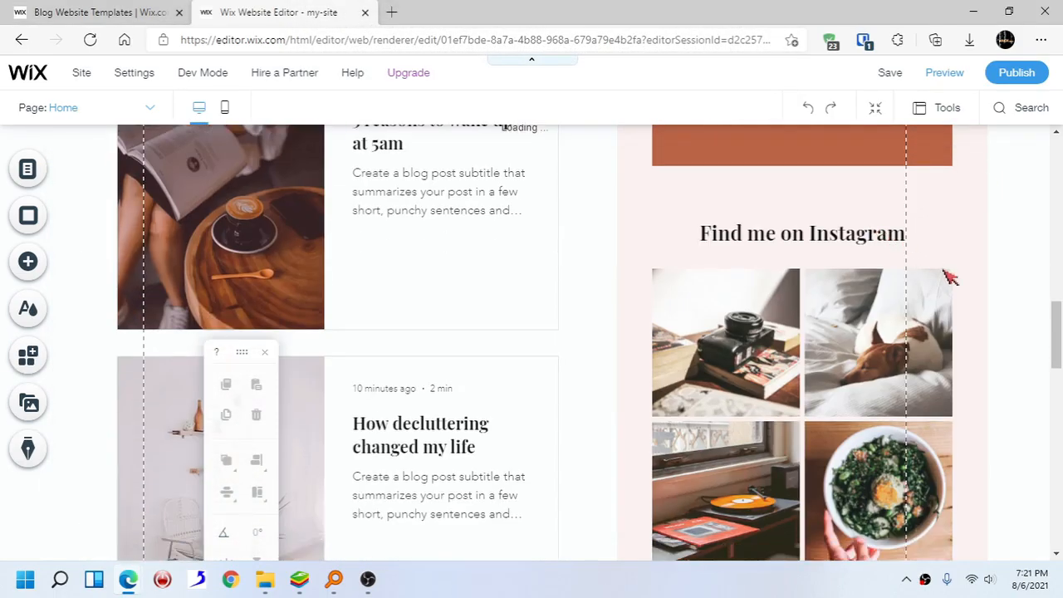
pyautogui.scroll(5, 1058, 338)
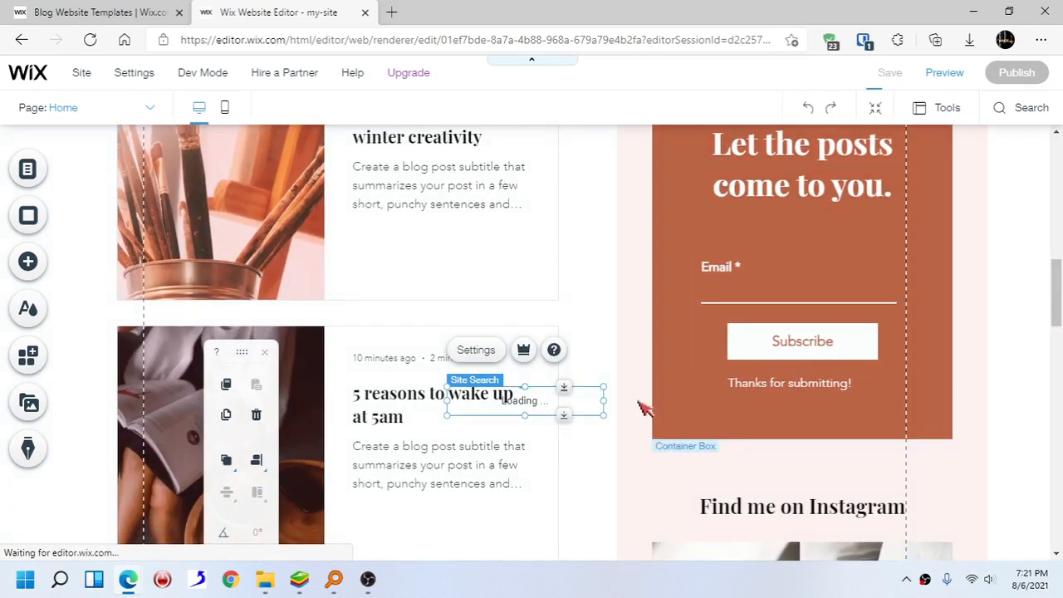
pyautogui.moveTo(576, 399); pyautogui.dragTo(623, 181)
pyautogui.scroll(4, 623, 181)
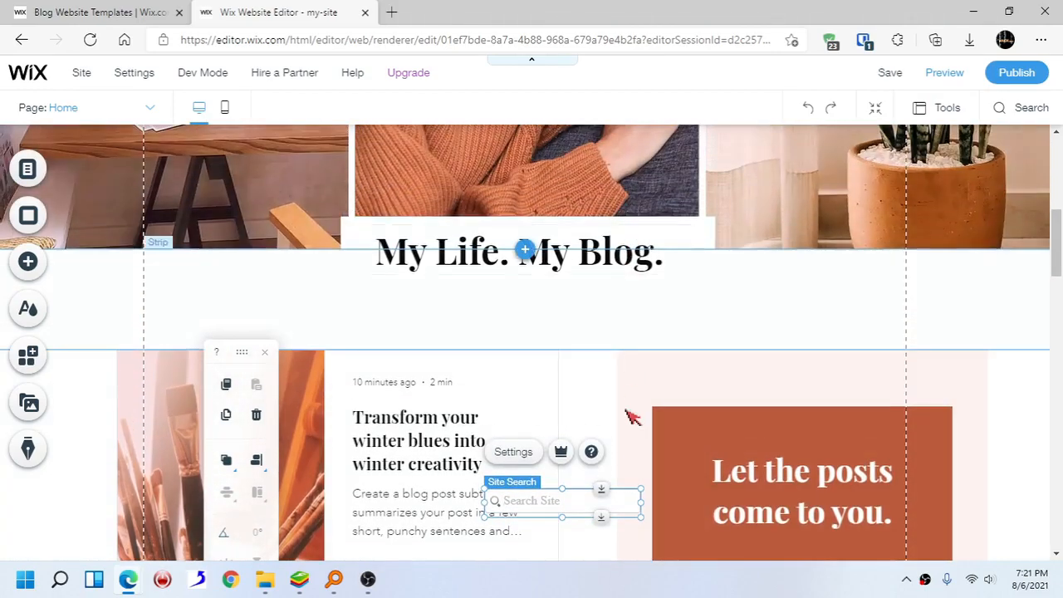
pyautogui.moveTo(600, 473); pyautogui.dragTo(687, 143)
pyautogui.scroll(1, 861, 321)
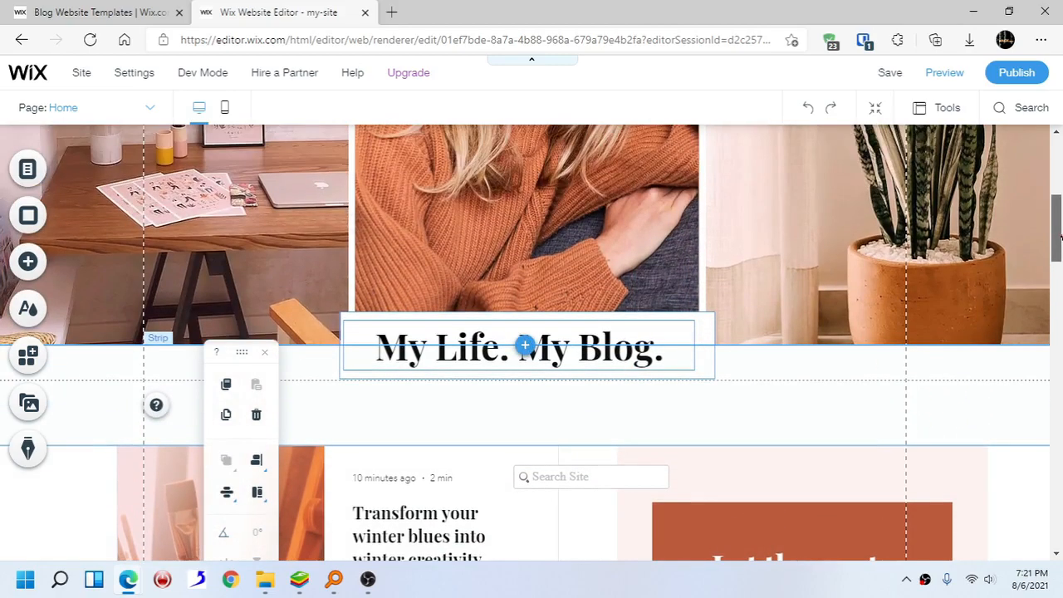
pyautogui.moveTo(634, 481); pyautogui.dragTo(694, 165)
pyautogui.moveTo(1056, 224); pyautogui.dragTo(1059, 164)
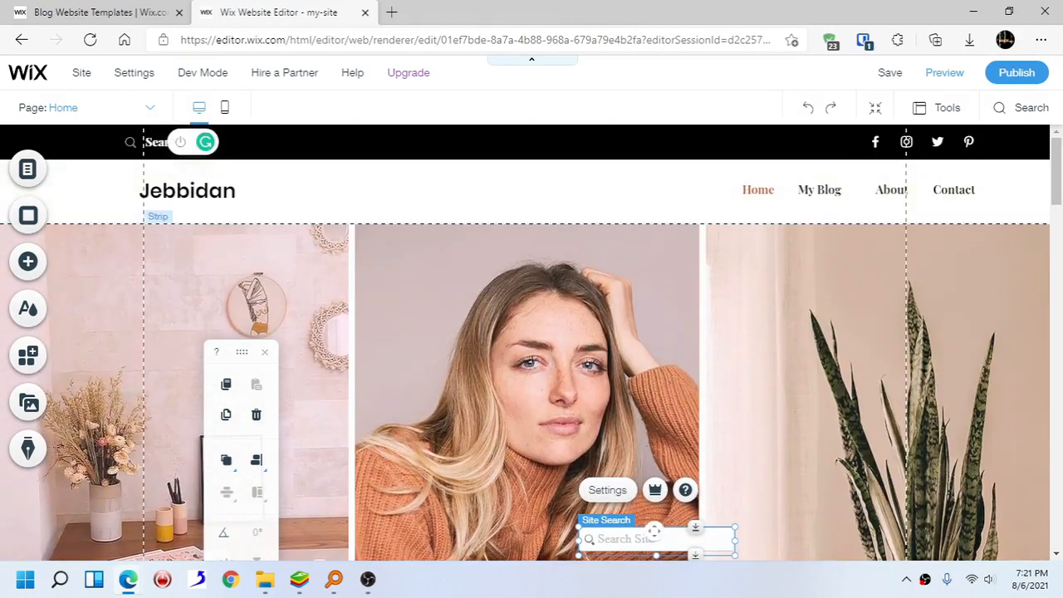
pyautogui.moveTo(647, 539); pyautogui.dragTo(632, 185)
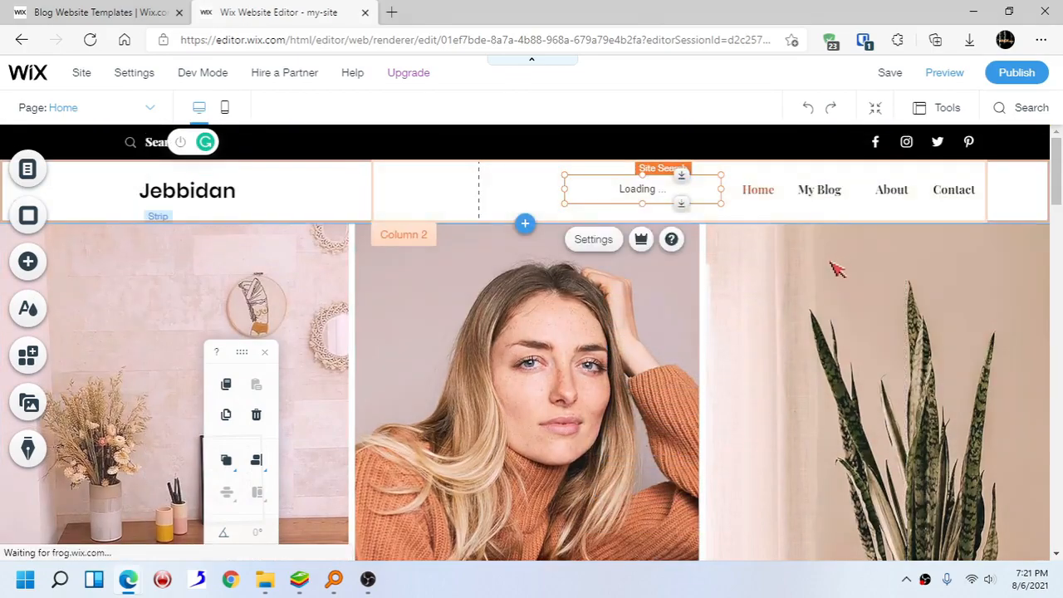
# - Move the horizontal menu left next to the Jebbidan logo and narrow it to fit its items
pyautogui.click(794, 193)
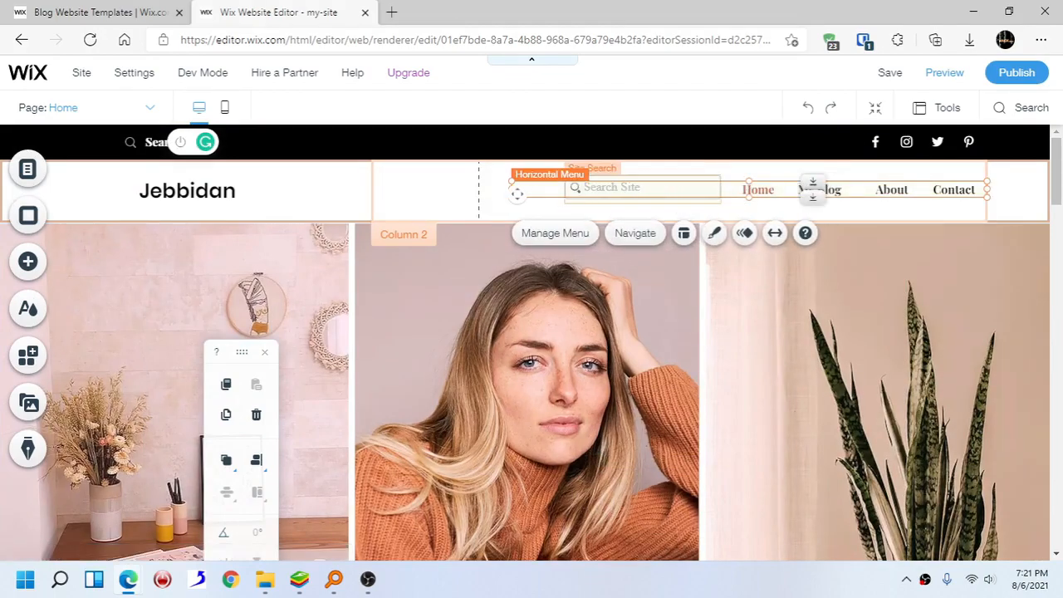
pyautogui.moveTo(762, 189); pyautogui.dragTo(502, 191)
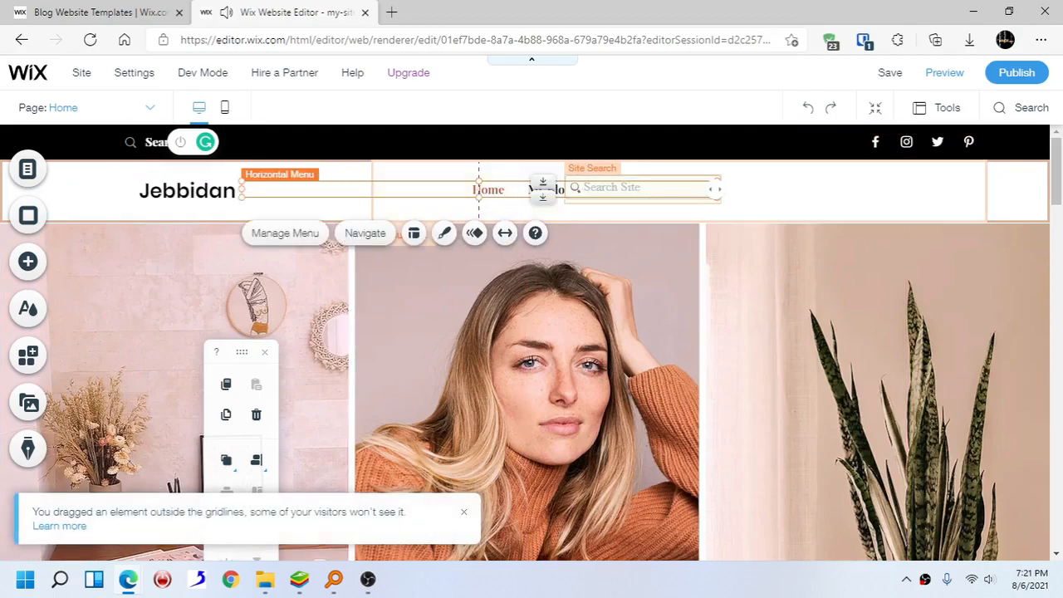
pyautogui.moveTo(714, 189); pyautogui.dragTo(516, 195)
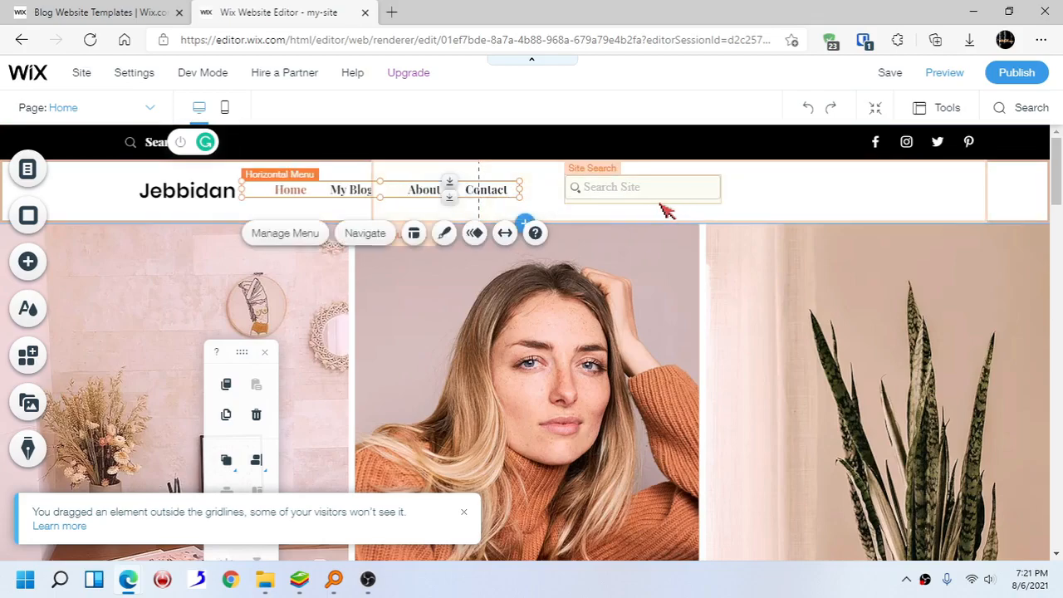
# - Move the Site Search bar to the right end of the header, beyond the menu
pyautogui.moveTo(627, 191); pyautogui.dragTo(865, 189)
pyautogui.click(822, 297)
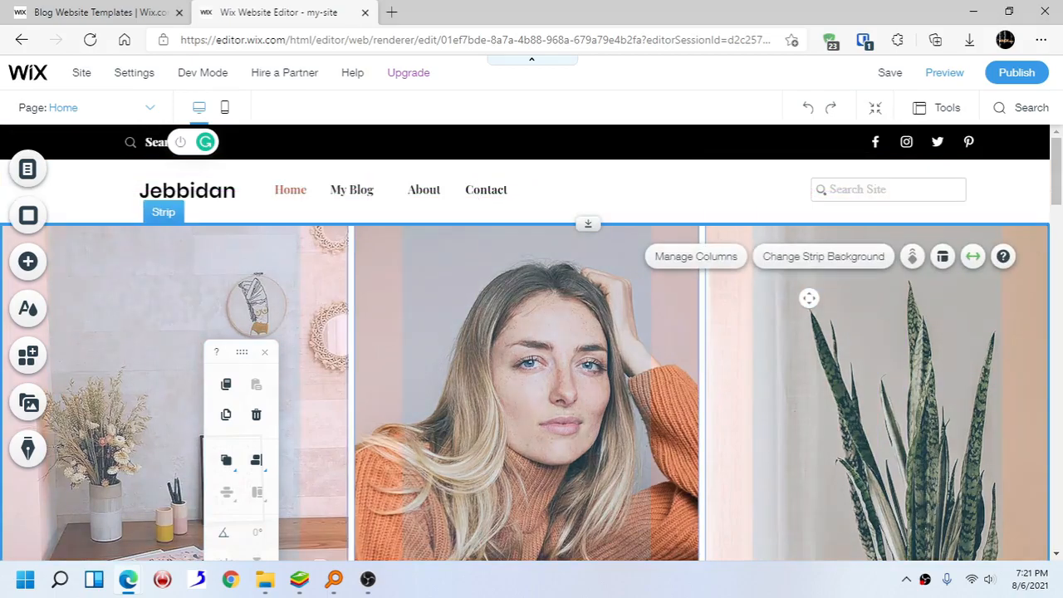
# - In the mobile layout, center the Site Search bar below the logo and shrink the header to fit it
pyautogui.click(224, 107)
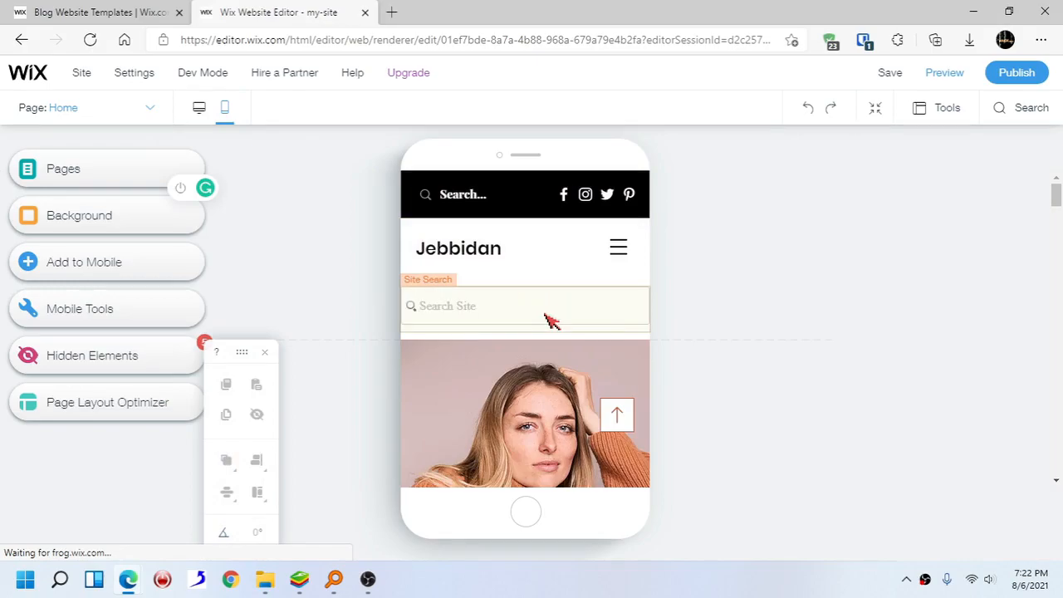
pyautogui.click(547, 319)
pyautogui.moveTo(400, 292); pyautogui.dragTo(511, 286)
pyautogui.click(553, 318)
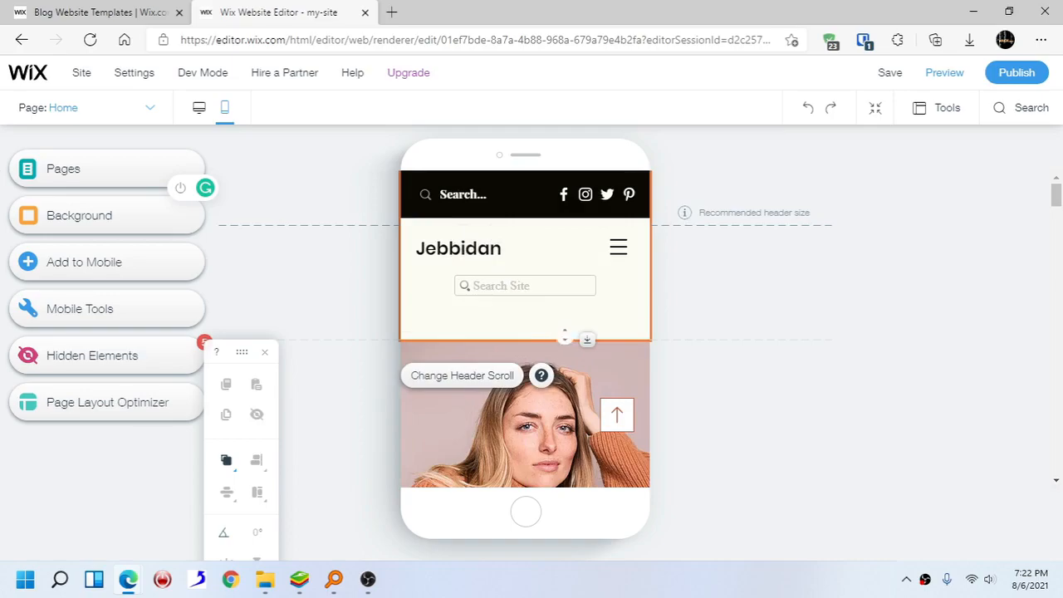
pyautogui.moveTo(559, 335); pyautogui.dragTo(558, 304)
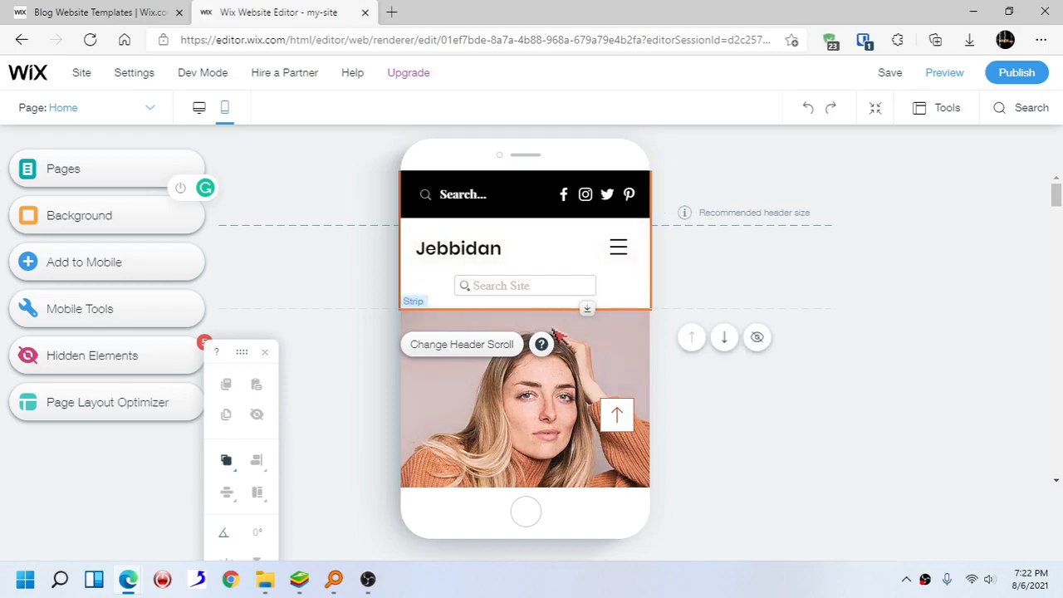
pyautogui.click(449, 356)
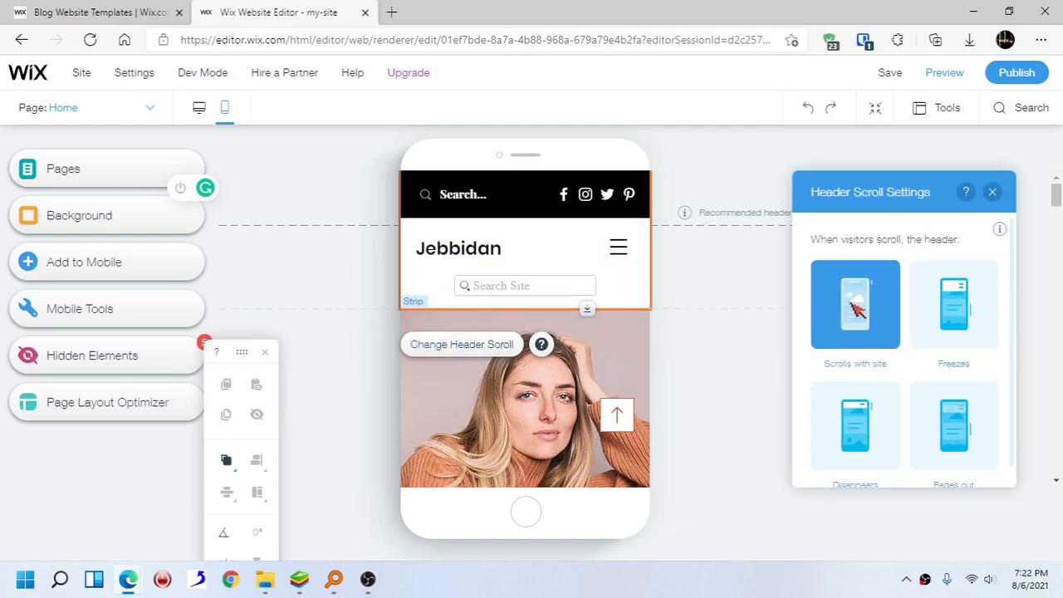
pyautogui.click(971, 312)
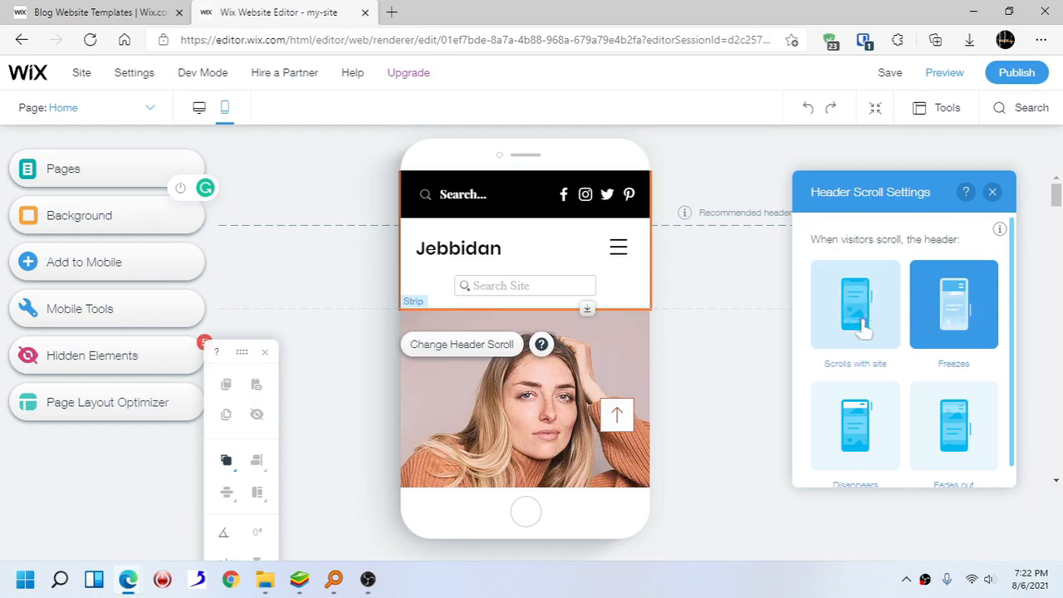
pyautogui.click(863, 326)
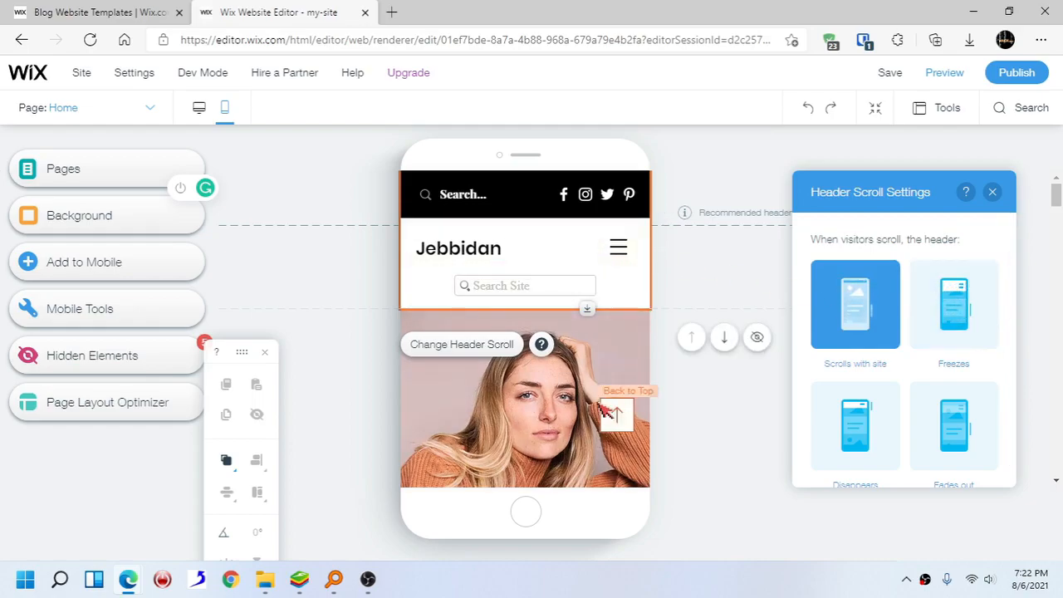
pyautogui.click(992, 196)
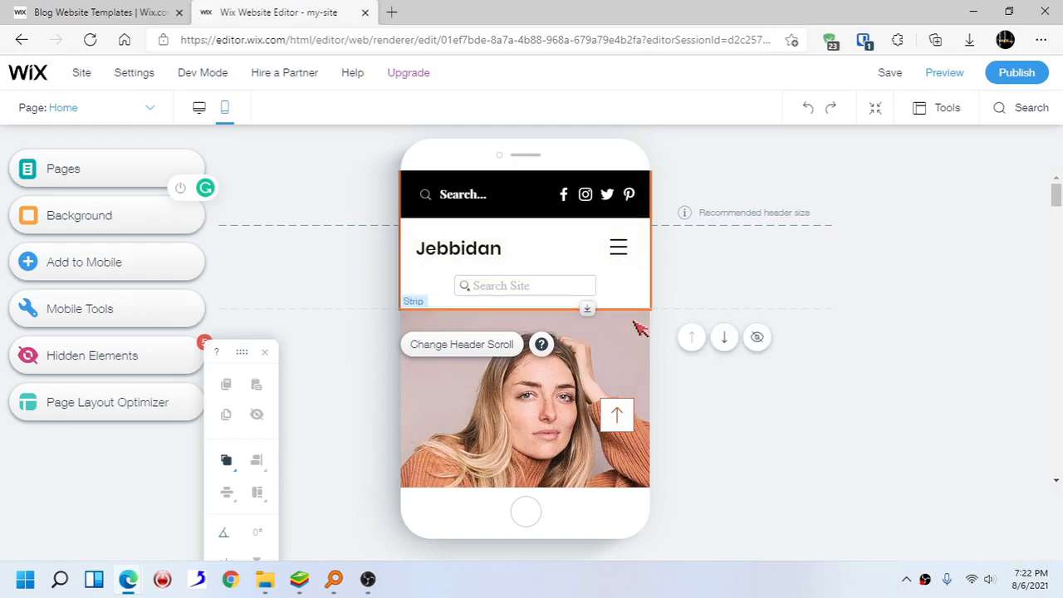
# - Scroll through the mobile layout of the Home page to review it
pyautogui.scroll(-1, 604, 375)
pyautogui.scroll(-2, 604, 375)
pyautogui.scroll(3, 605, 375)
pyautogui.scroll(-3, 605, 375)
pyautogui.scroll(3, 604, 375)
pyautogui.scroll(-3, 604, 375)
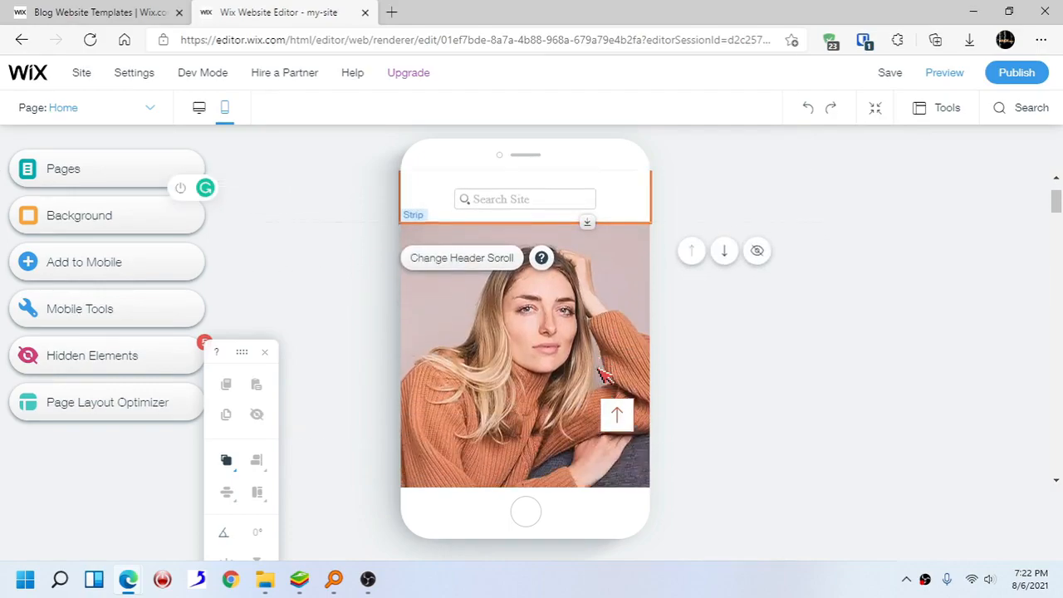
pyautogui.scroll(3, 605, 375)
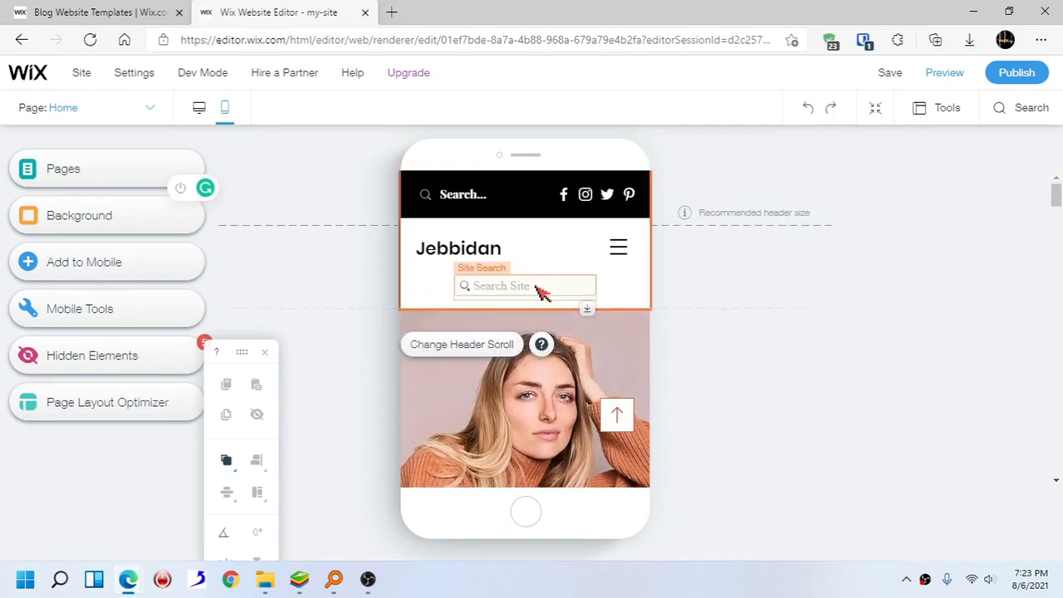
pyautogui.scroll(-3, 536, 328)
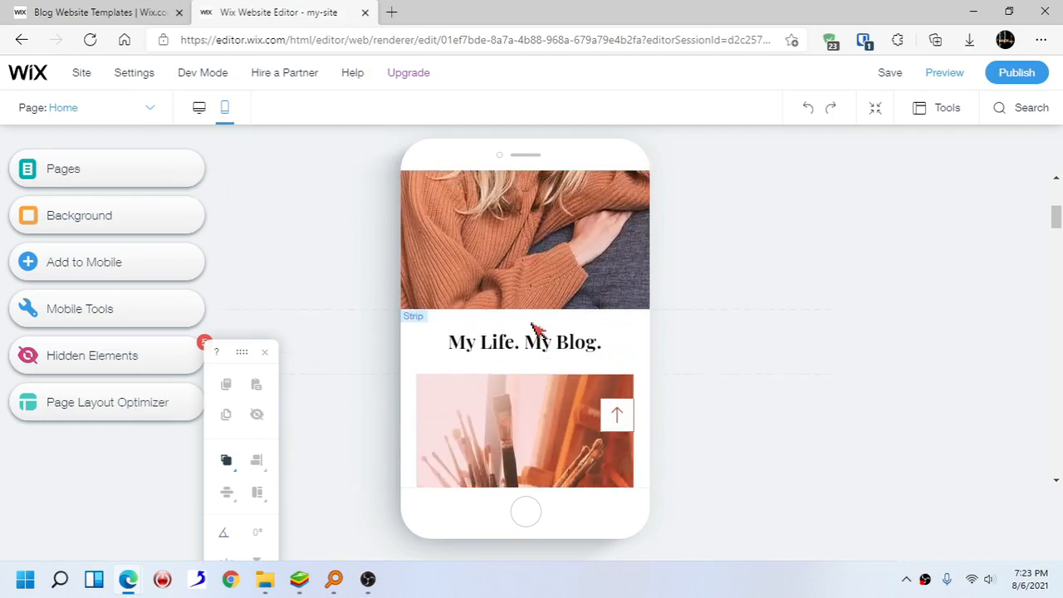
pyautogui.scroll(3, 538, 331)
pyautogui.scroll(2, 537, 330)
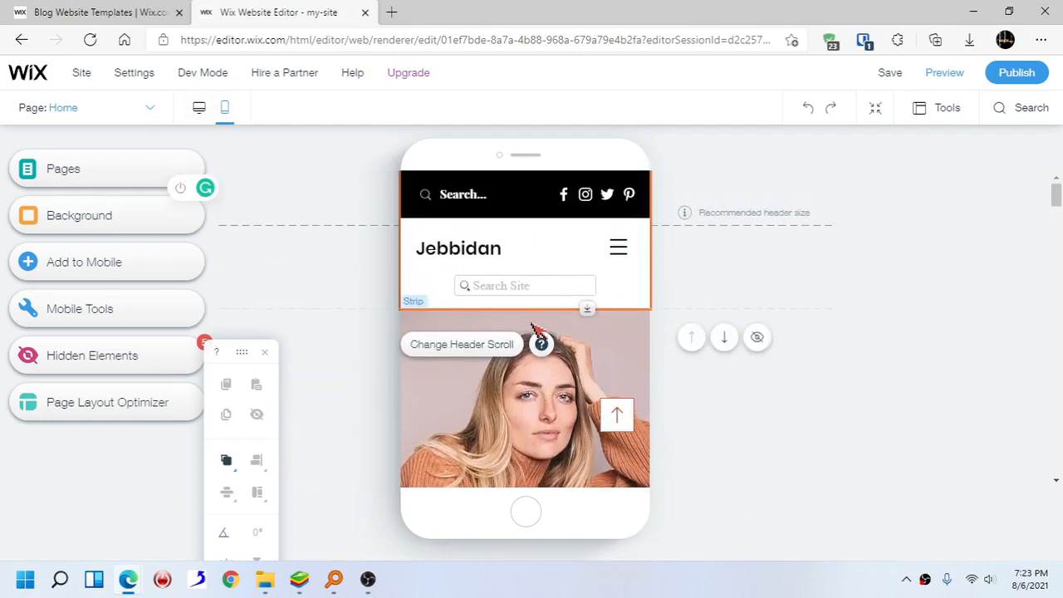
# - Back in desktop view, save the site and change its URL ending to my-beautiful-website
pyautogui.click(202, 114)
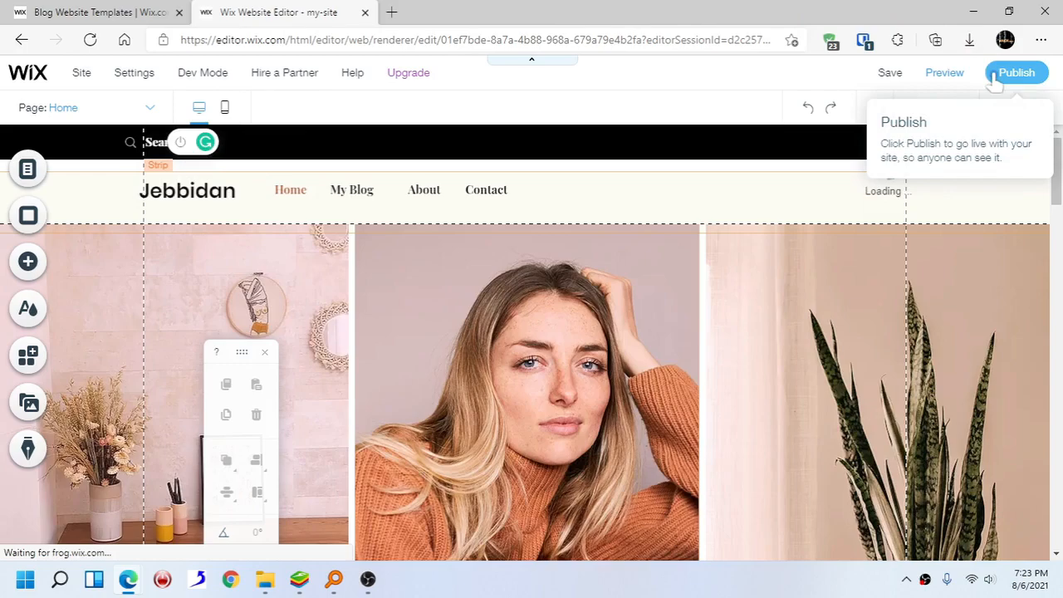
pyautogui.click(891, 74)
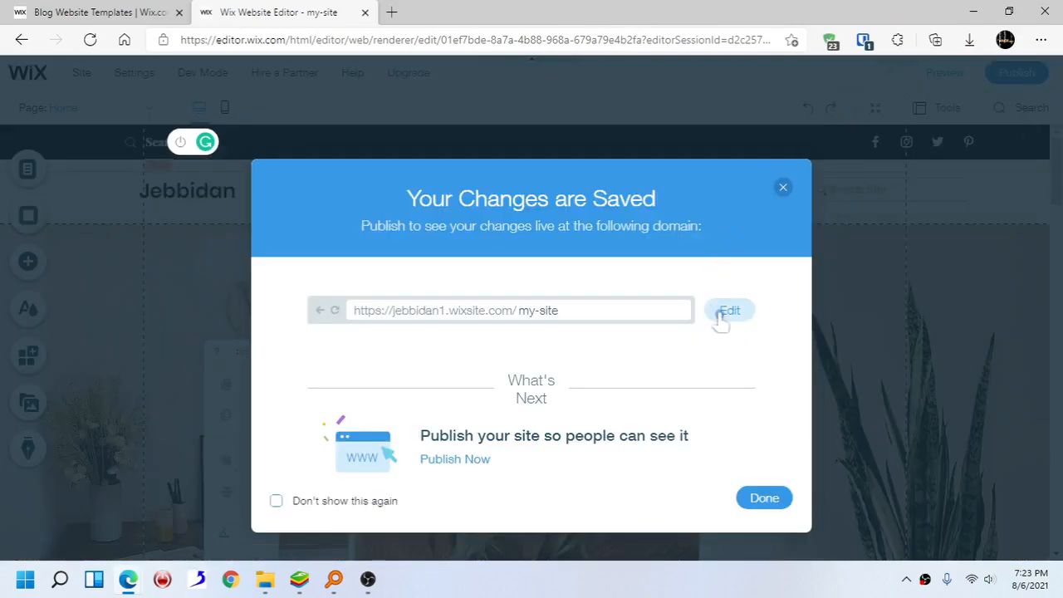
pyautogui.click(720, 315)
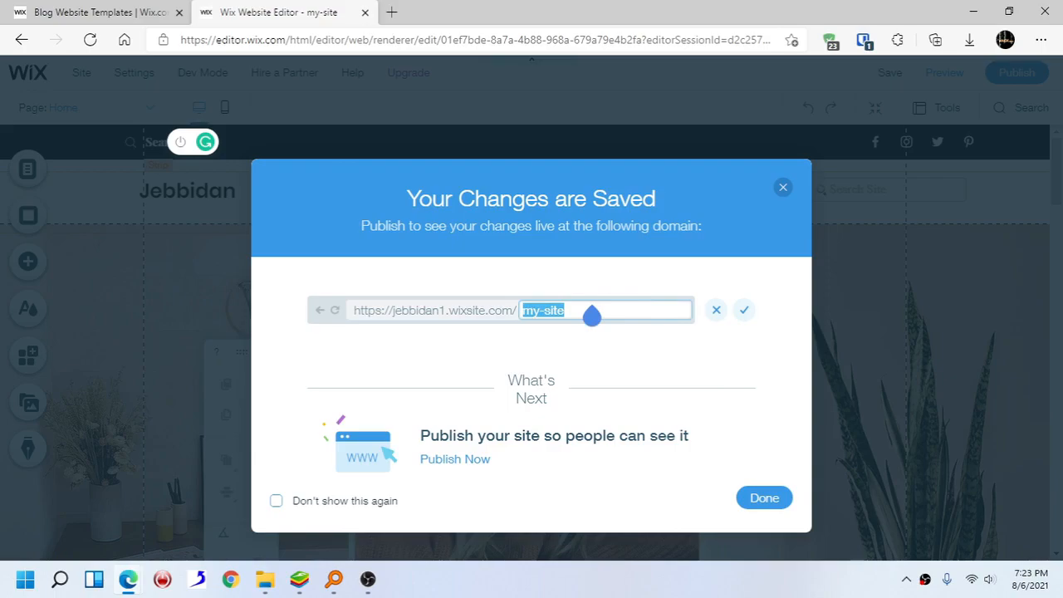
pyautogui.write('my')
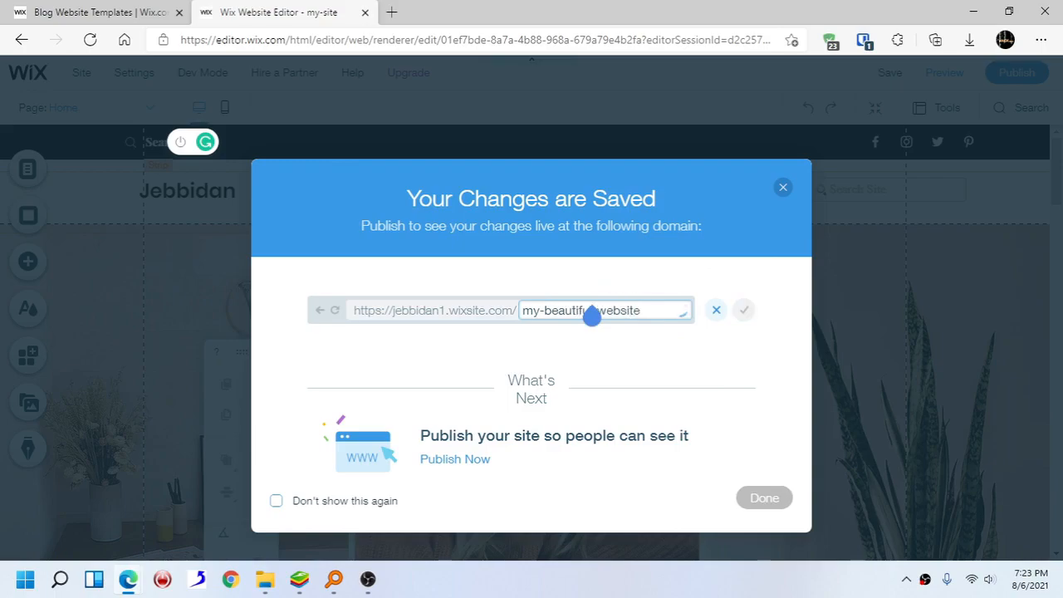
pyautogui.click(742, 314)
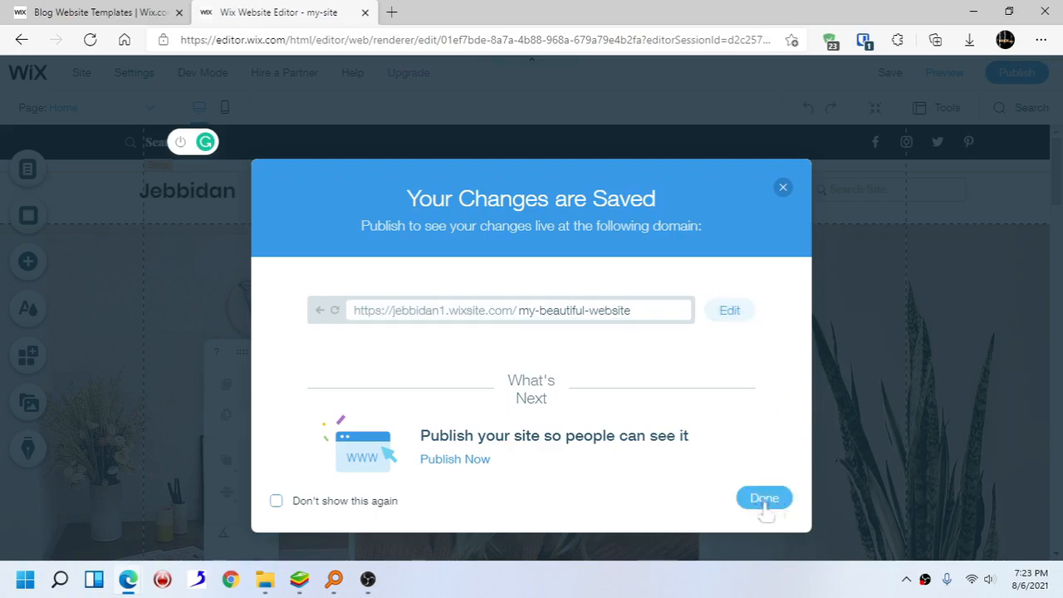
pyautogui.click(307, 501)
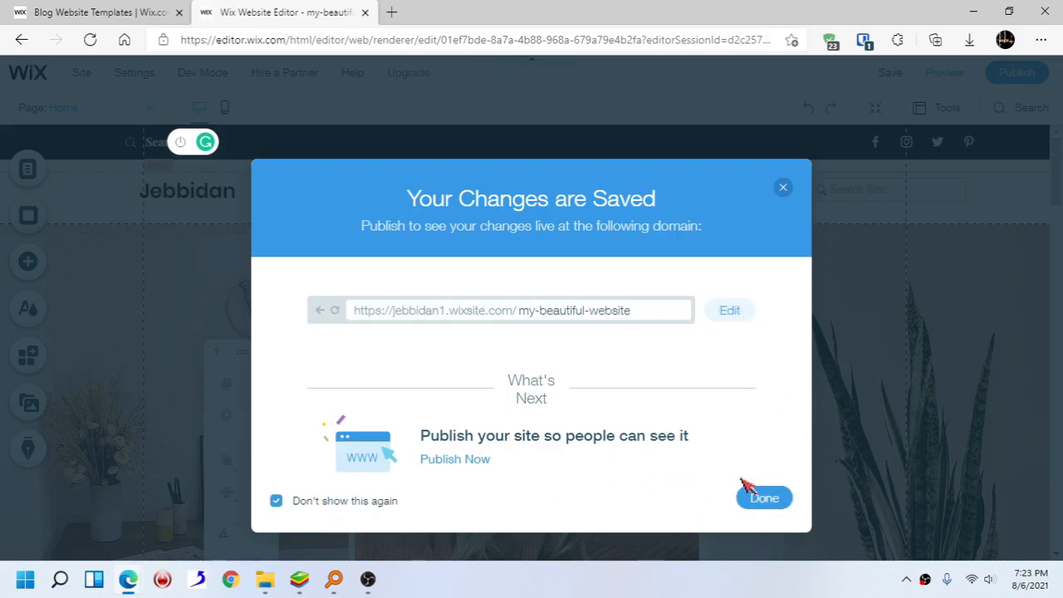
pyautogui.click(765, 498)
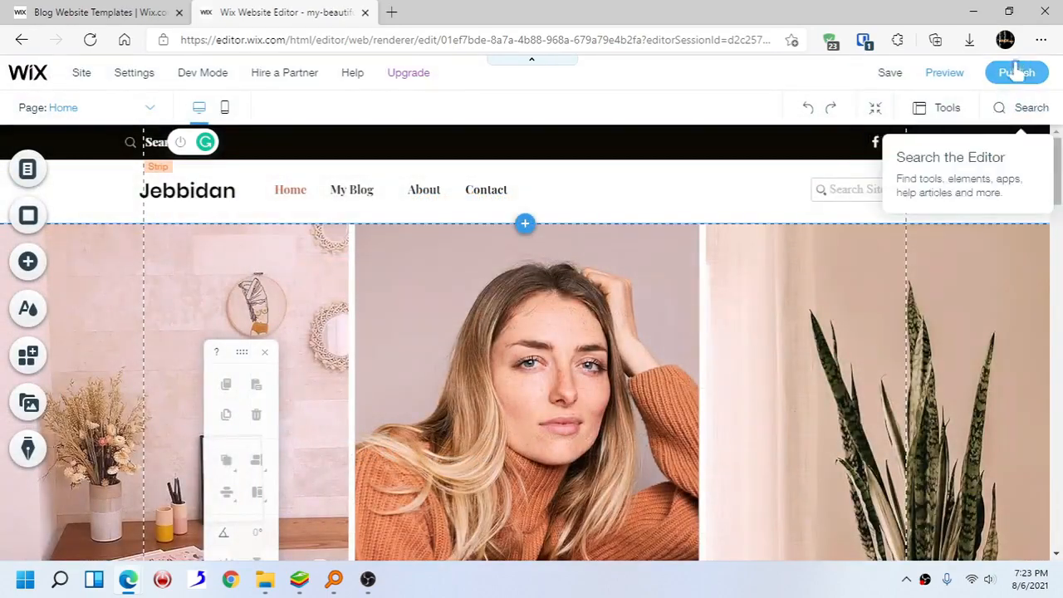
# - Publish the site, open the live site and scroll through its Home page
pyautogui.click(1019, 75)
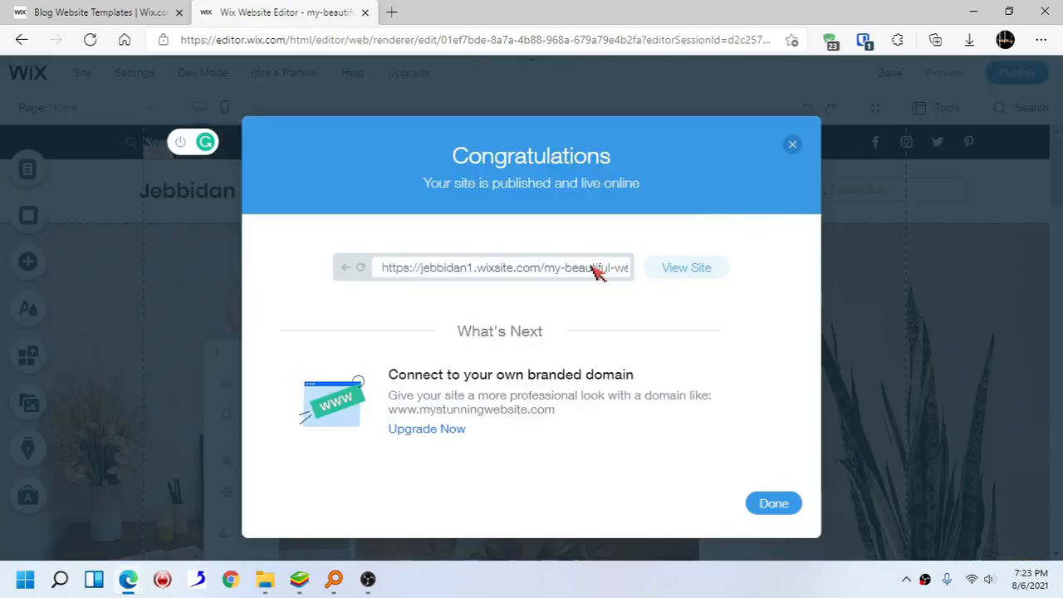
pyautogui.click(682, 274)
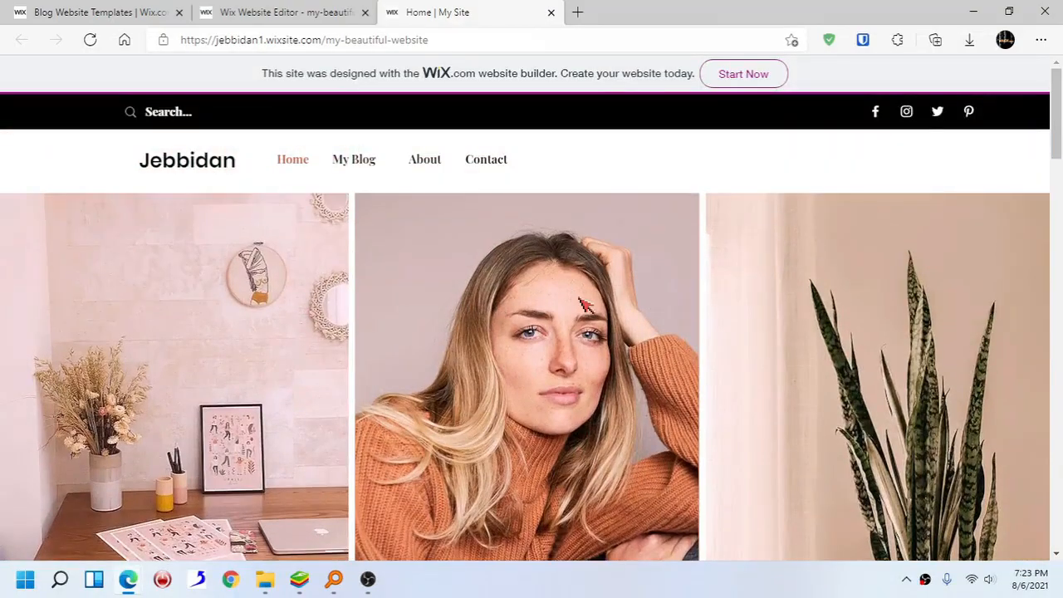
pyautogui.scroll(-6, 581, 307)
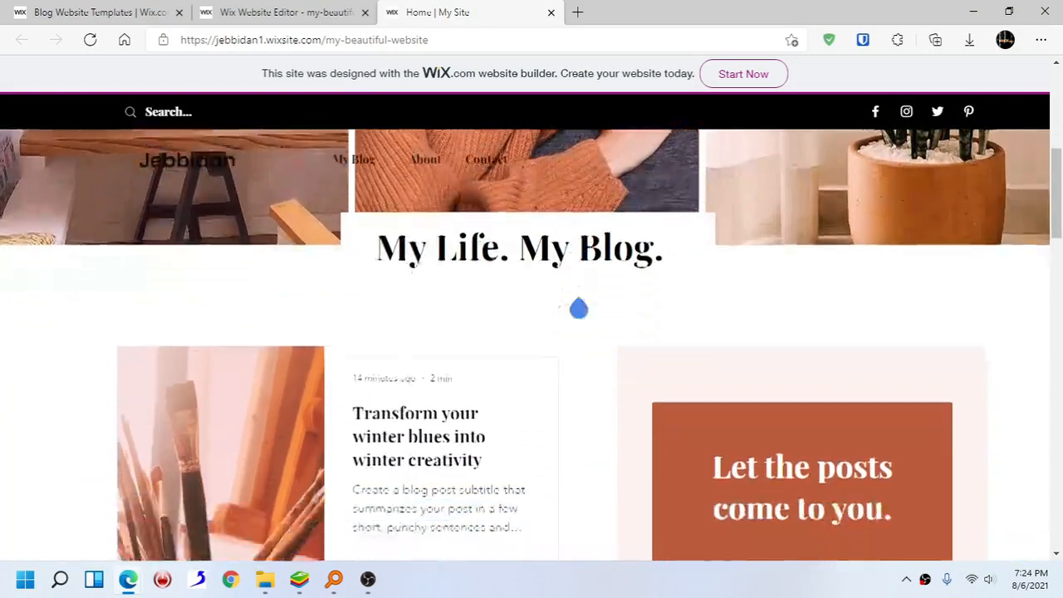
pyautogui.scroll(-10, 579, 309)
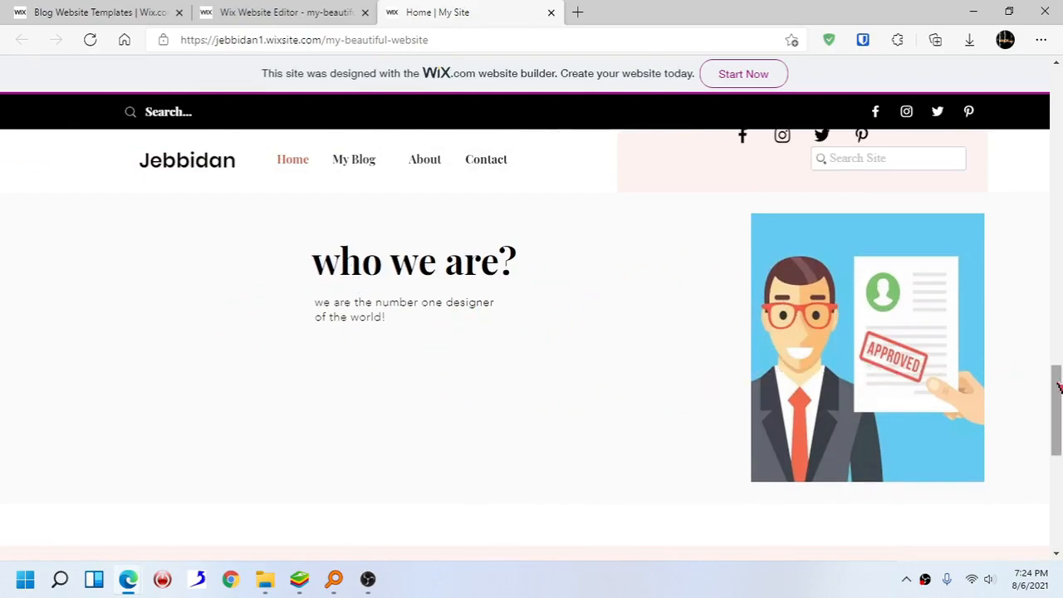
pyautogui.moveTo(1059, 390); pyautogui.dragTo(1059, 75)
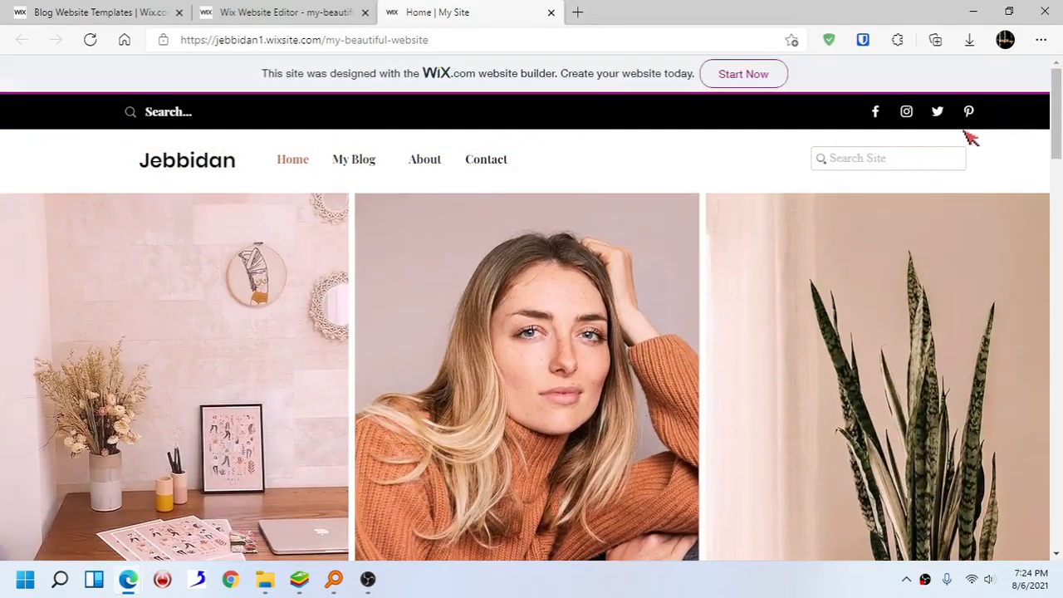
# - Test the live site's search bar by searching for blog
pyautogui.click(899, 162)
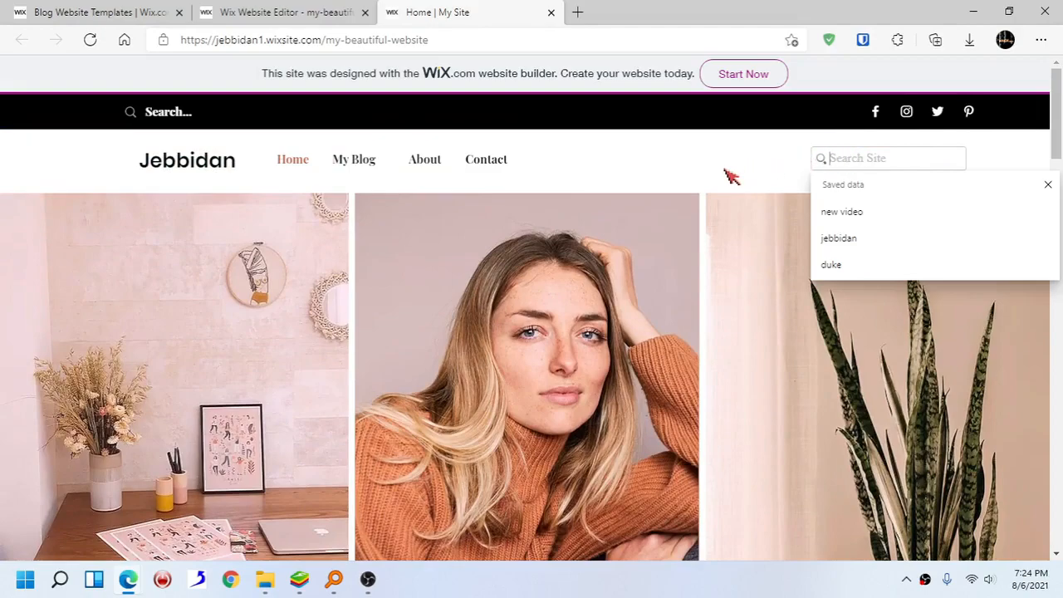
pyautogui.write('b')
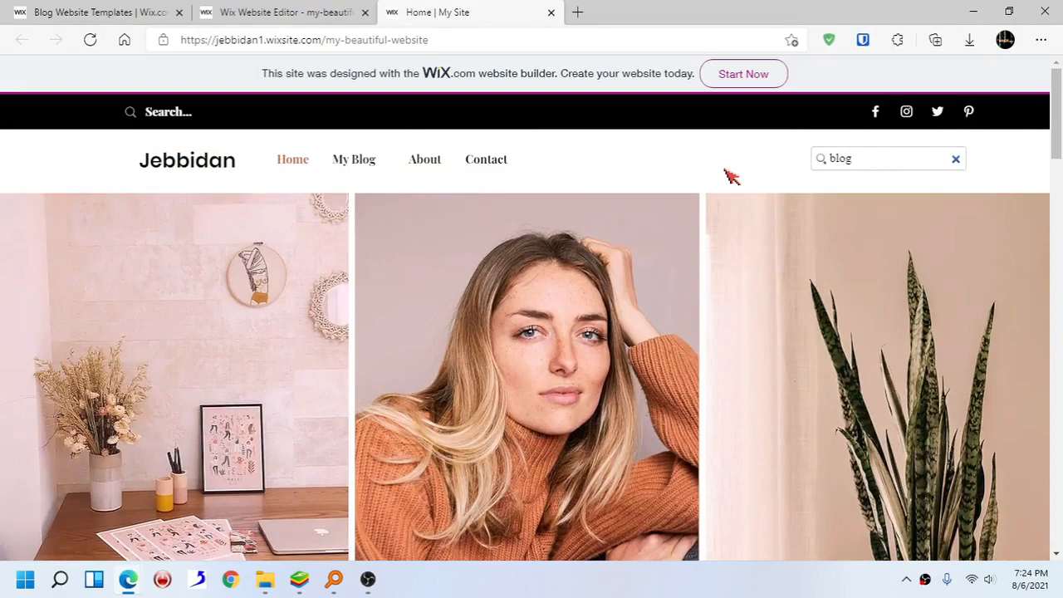
pyautogui.write('log')
pyautogui.press('Return')
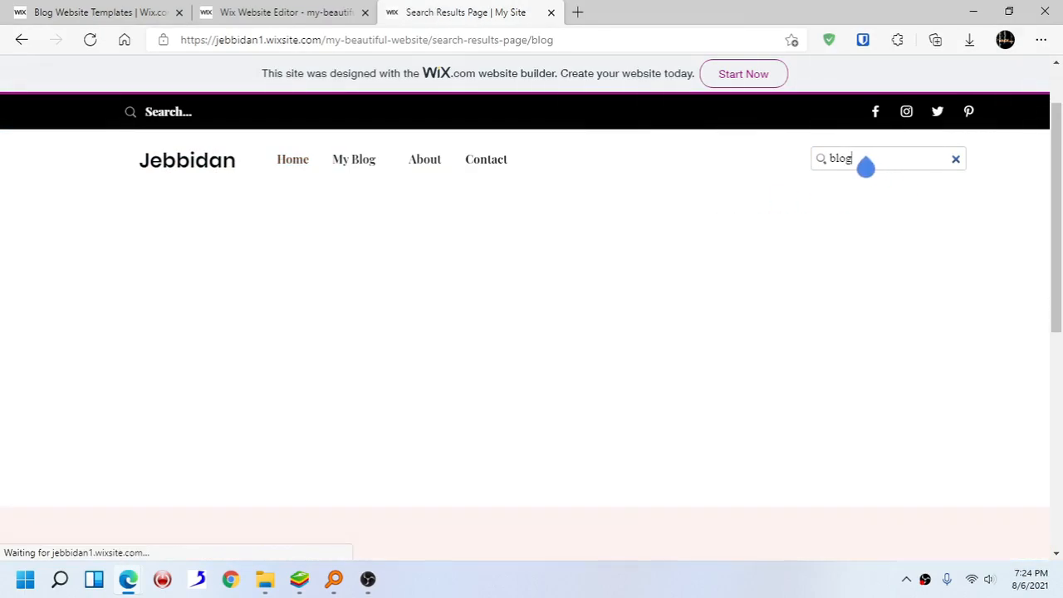
pyautogui.moveTo(1060, 160); pyautogui.dragTo(1054, 110)
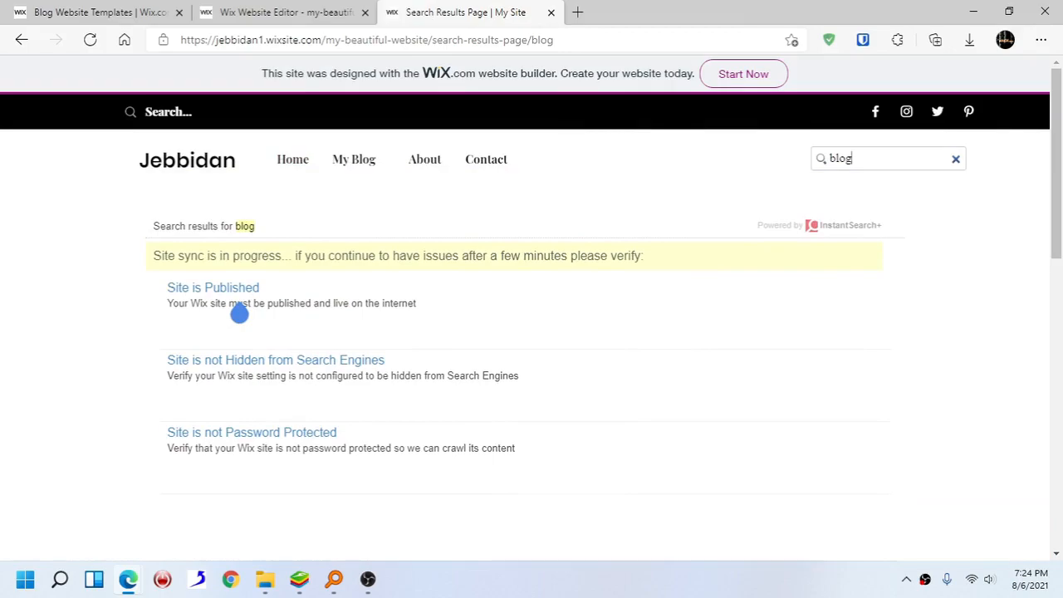
# - Open the site search help article, return, and close the live site tab
pyautogui.click(222, 363)
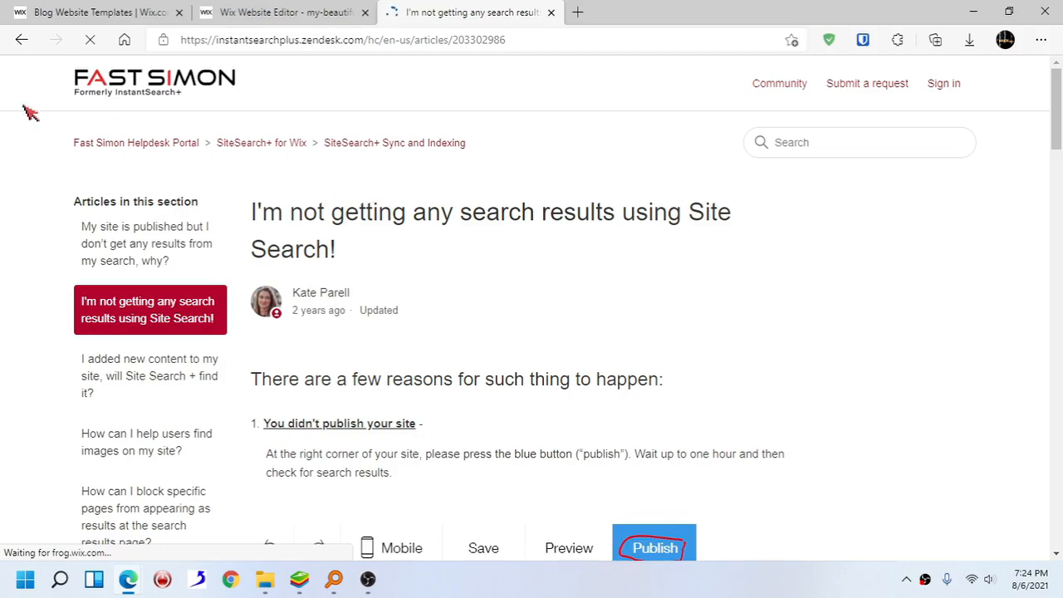
pyautogui.click(20, 40)
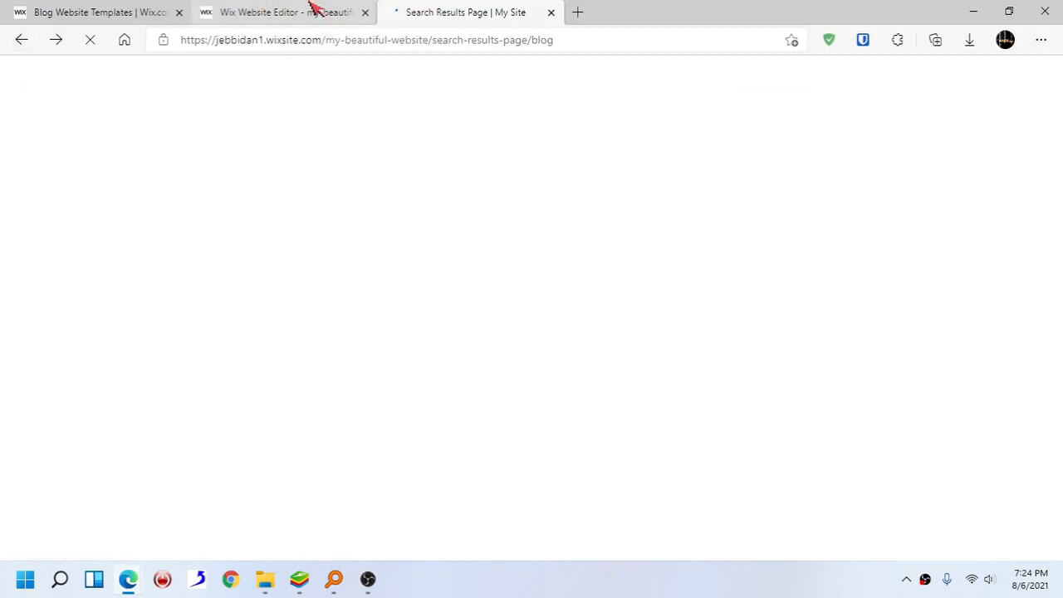
pyautogui.click(551, 12)
pyautogui.click(792, 144)
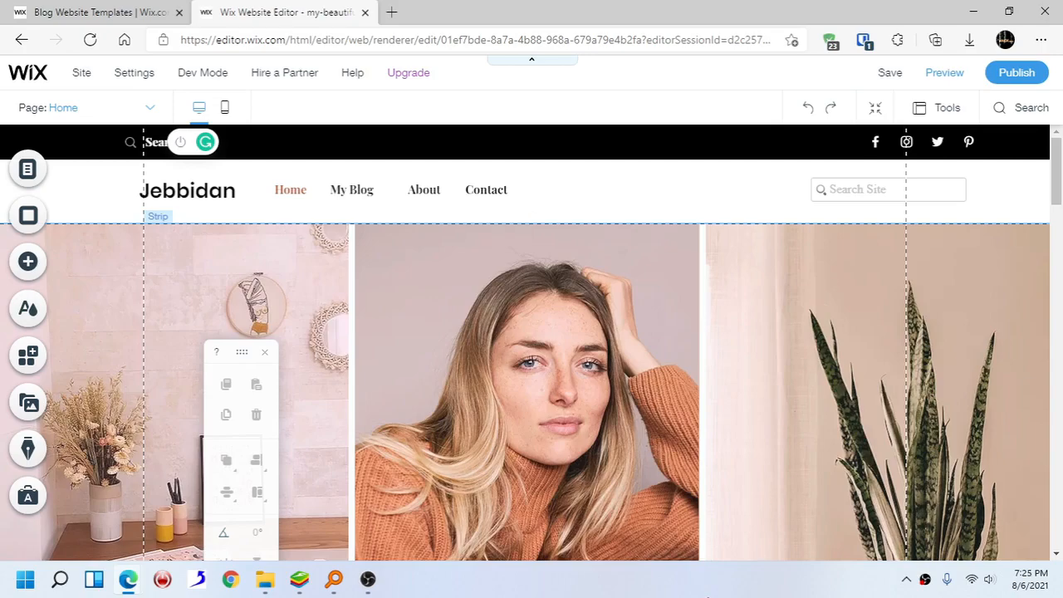
pyautogui.click(707, 596)
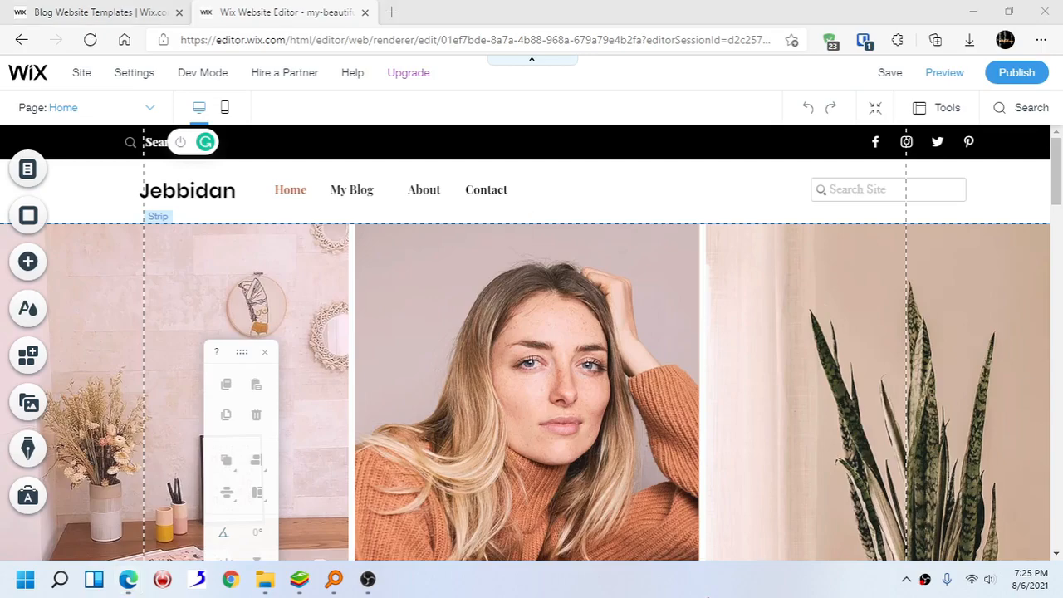